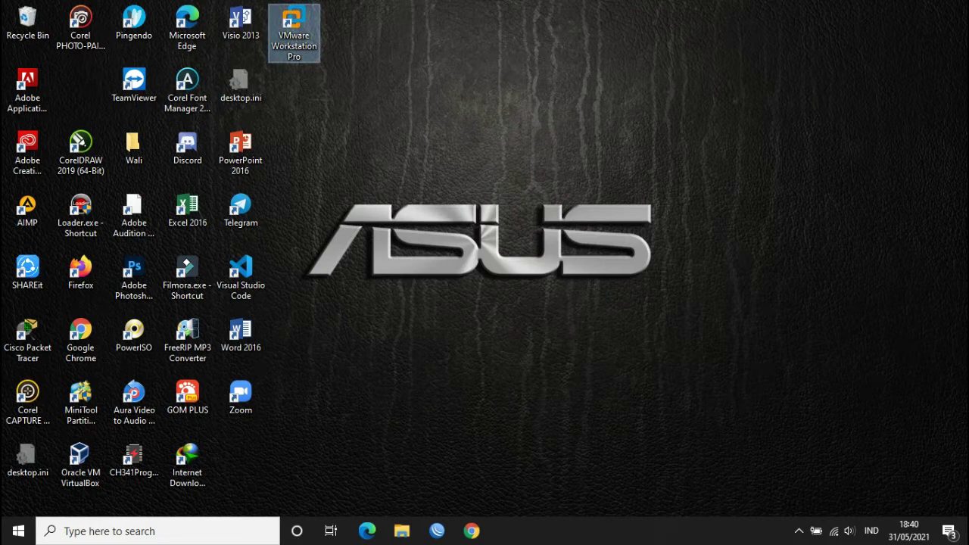
- Launch VMware Workstation and open the Mikrotikk and Windows 7 JAR 1 machines in separate tabs
{"action": "key", "text": "Return"}
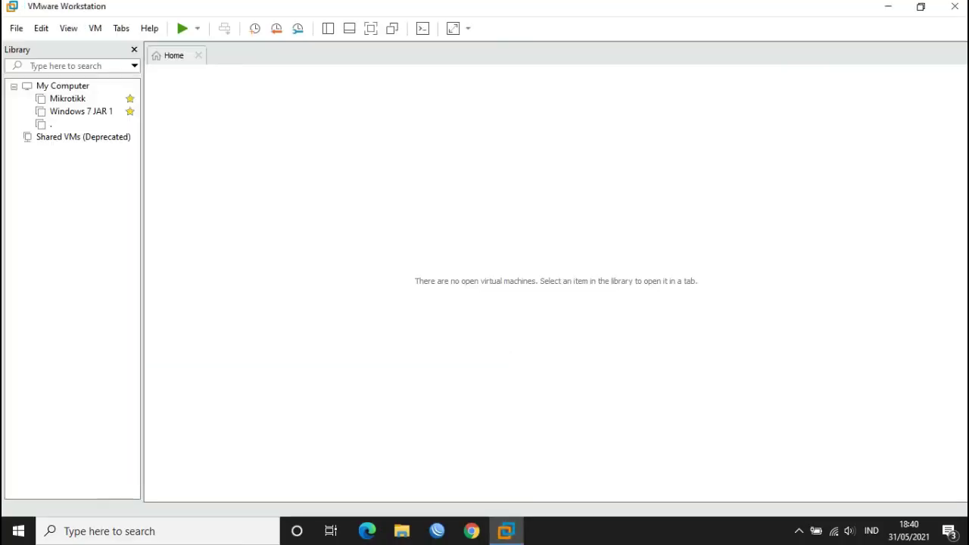
{"action": "left_click", "coordinate": [68, 99]}
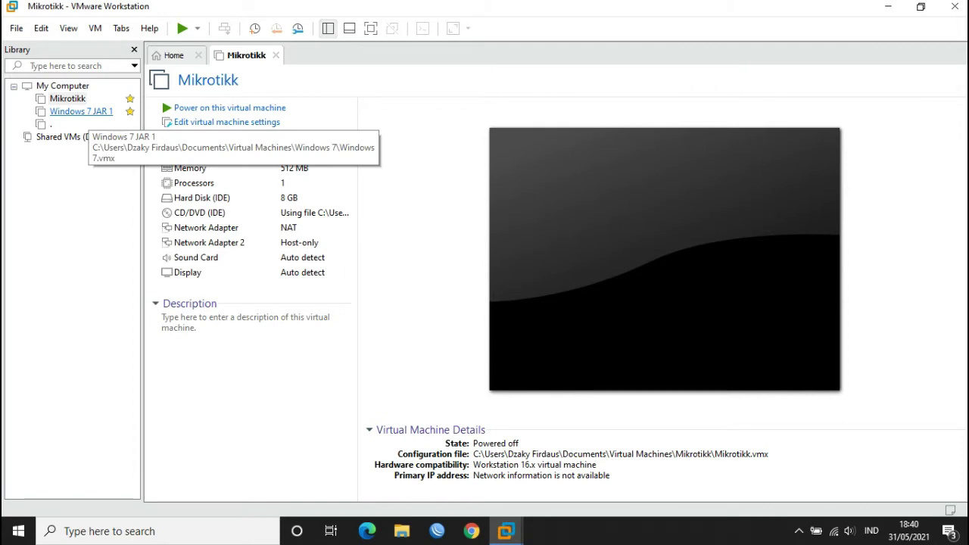
{"action": "left_click", "coordinate": [81, 111]}
{"action": "left_click", "coordinate": [68, 98]}
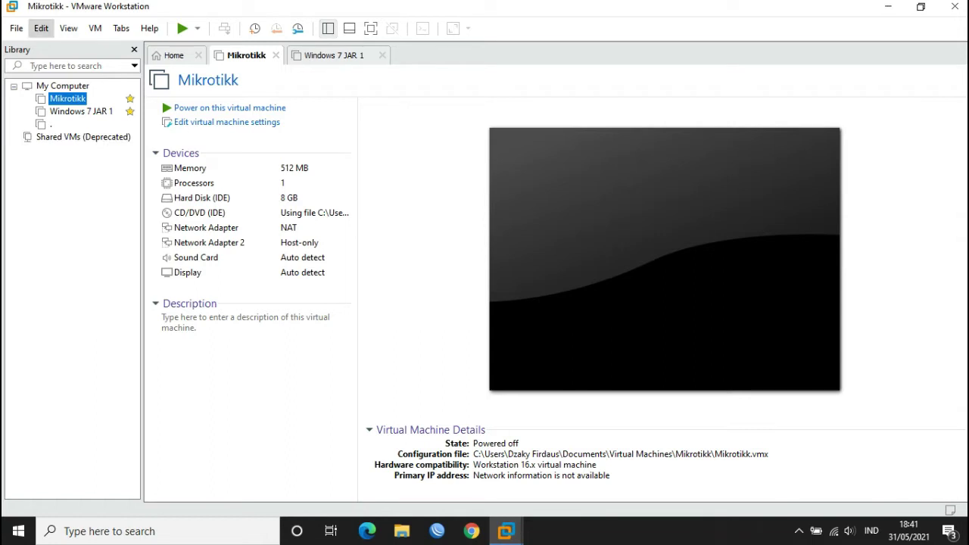
- Open the Virtual Network Editor with administrator rights and select VMnet1
{"action": "left_click", "coordinate": [41, 28]}
{"action": "left_click", "coordinate": [97, 100]}
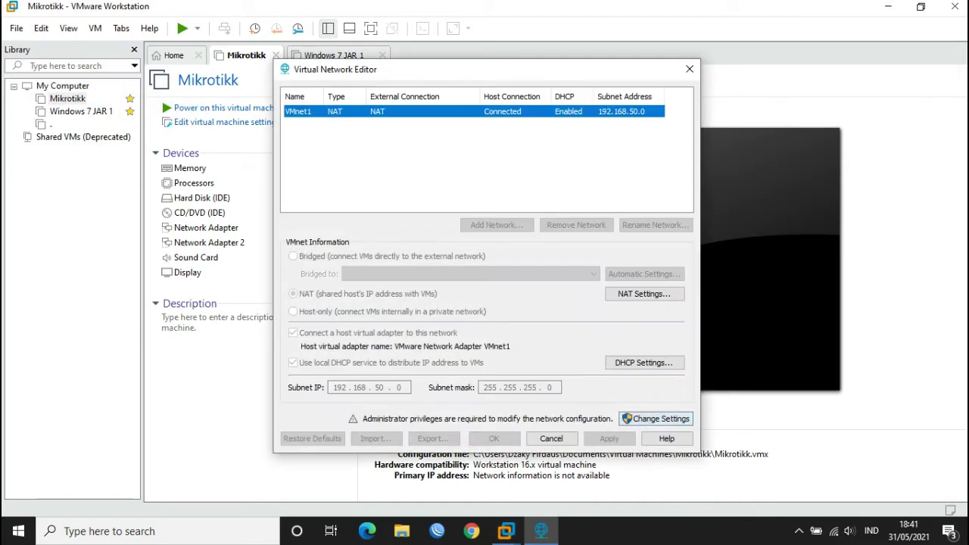
{"action": "left_click", "coordinate": [628, 420]}
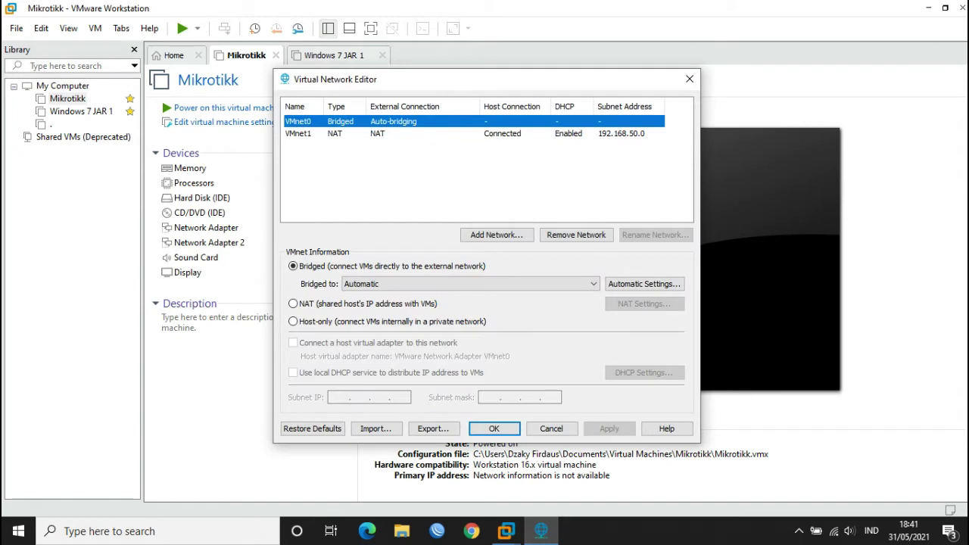
{"action": "left_click", "coordinate": [298, 133]}
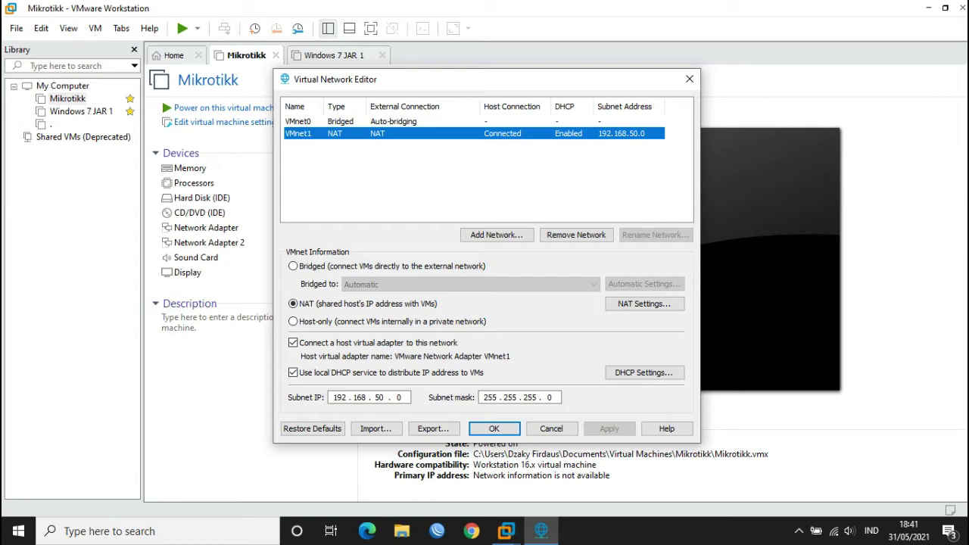
- Review VMnet1's NAT settings (gateway 192.168.50.1) and DHCP settings, then apply and close the editor
{"action": "left_click", "coordinate": [644, 304]}
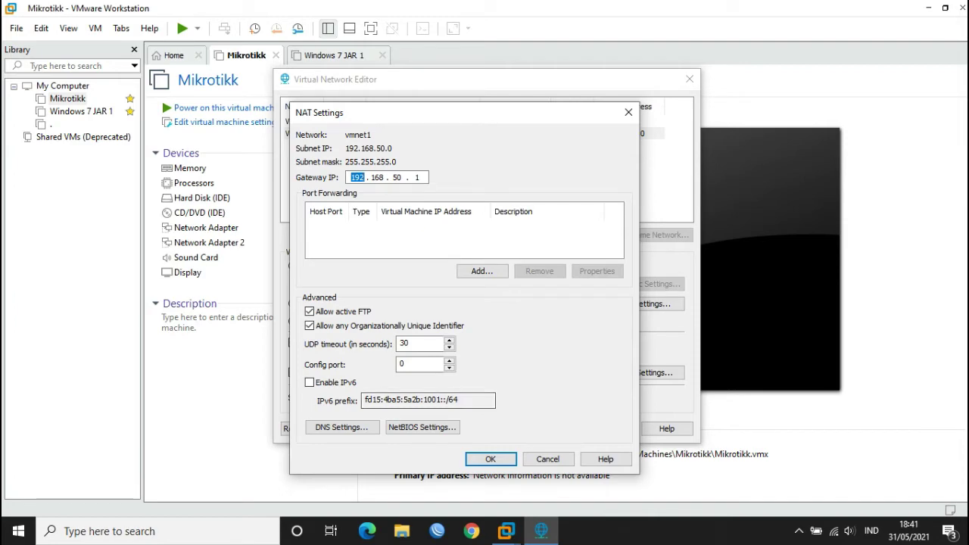
{"action": "left_click", "coordinate": [490, 459]}
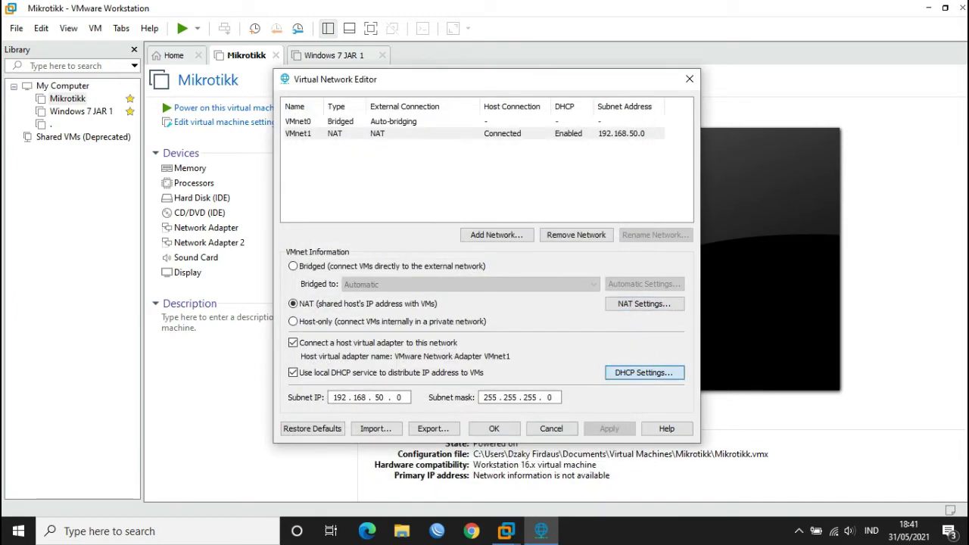
{"action": "left_click", "coordinate": [645, 373]}
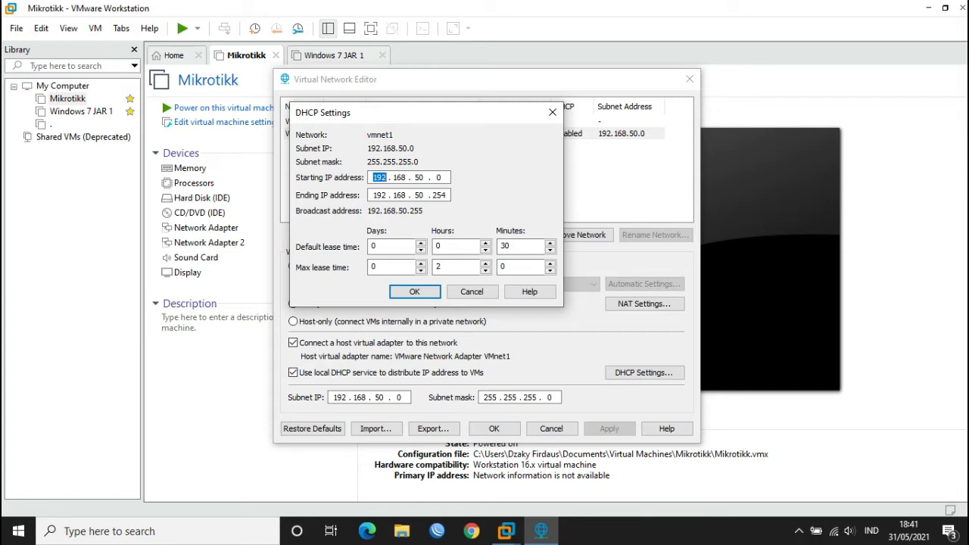
{"action": "left_click", "coordinate": [415, 291]}
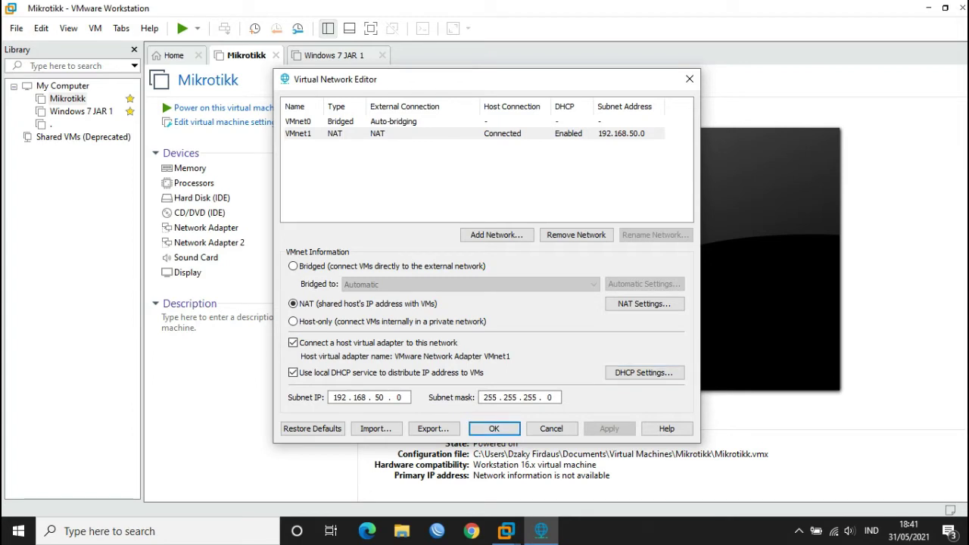
{"action": "left_click", "coordinate": [494, 429]}
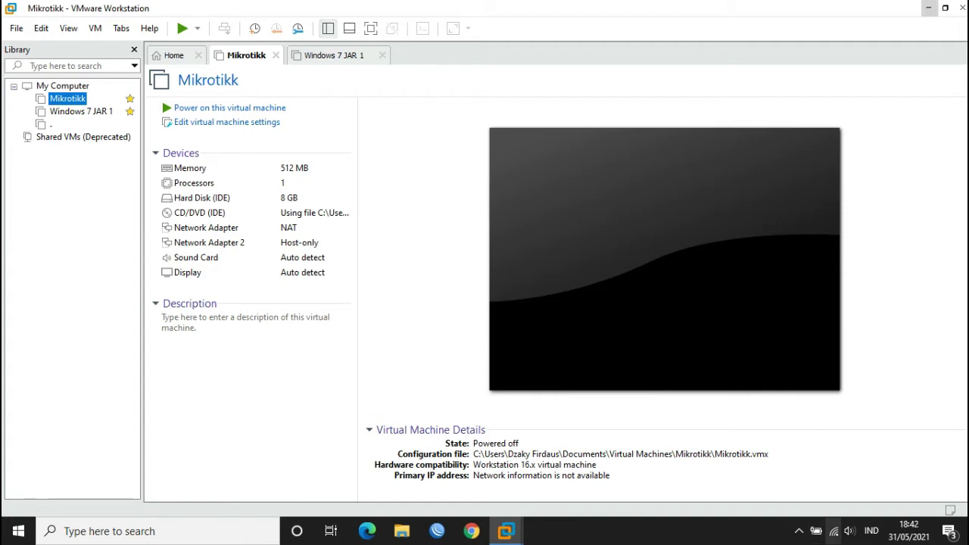
- Open the IPv4 properties of the VMnet1 network adapter
{"action": "right_click", "coordinate": [834, 532]}
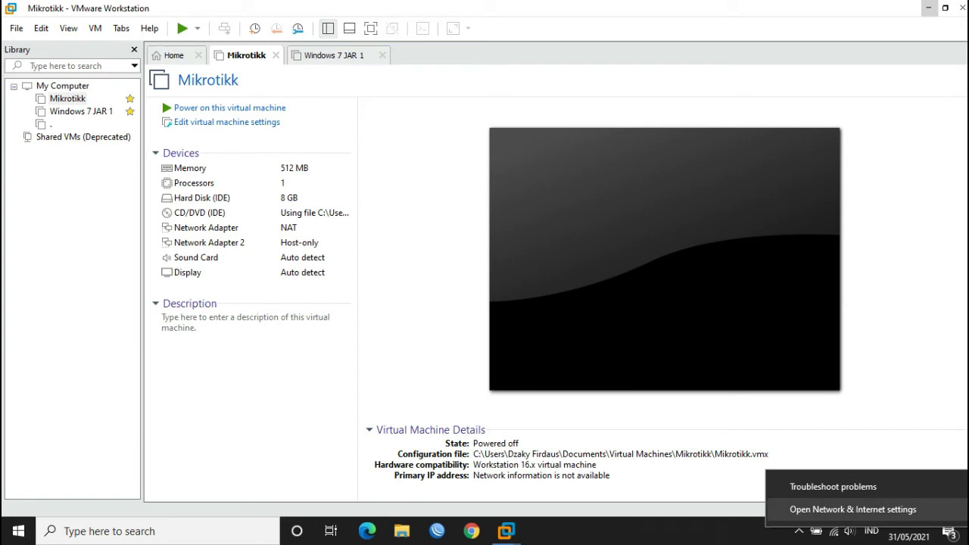
{"action": "left_click", "coordinate": [853, 510]}
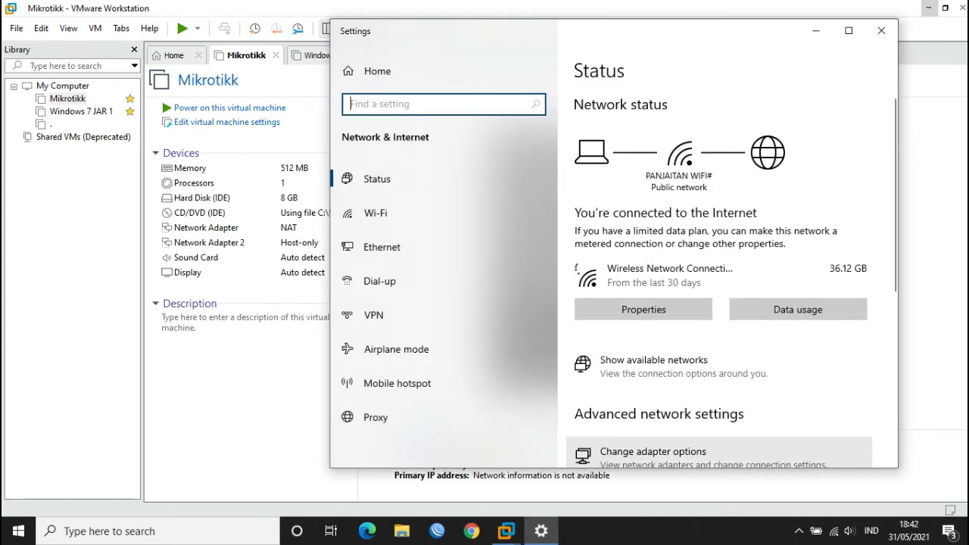
{"action": "left_click", "coordinate": [654, 453]}
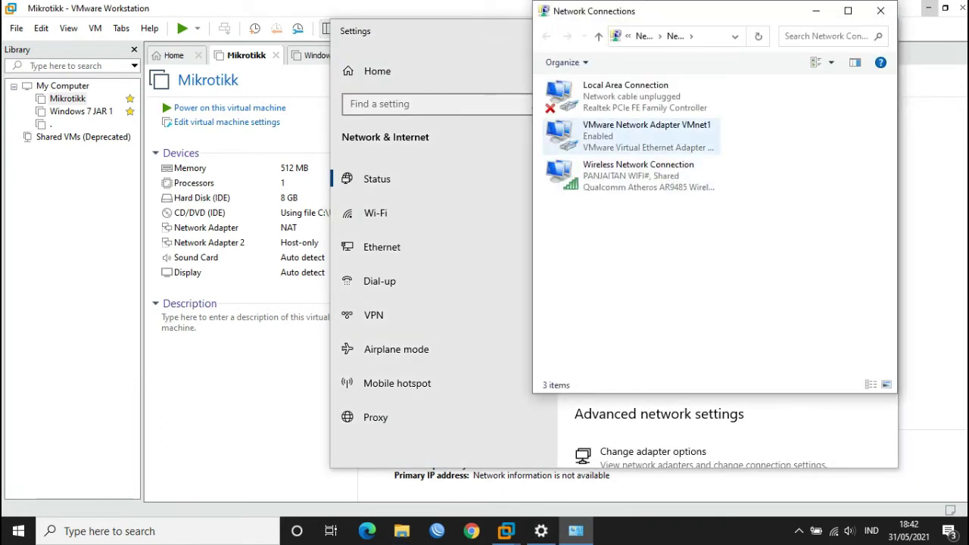
{"action": "double_click", "coordinate": [640, 134]}
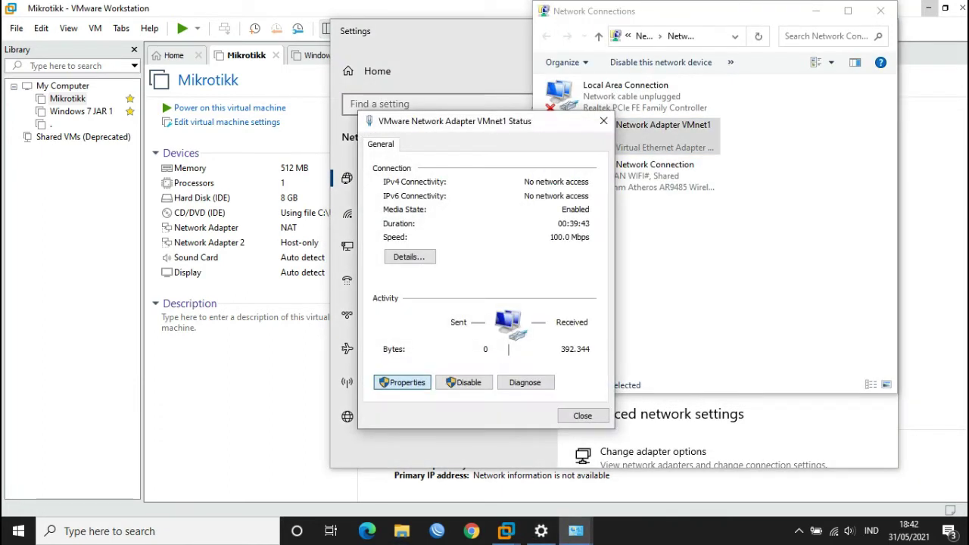
{"action": "key", "text": "Return"}
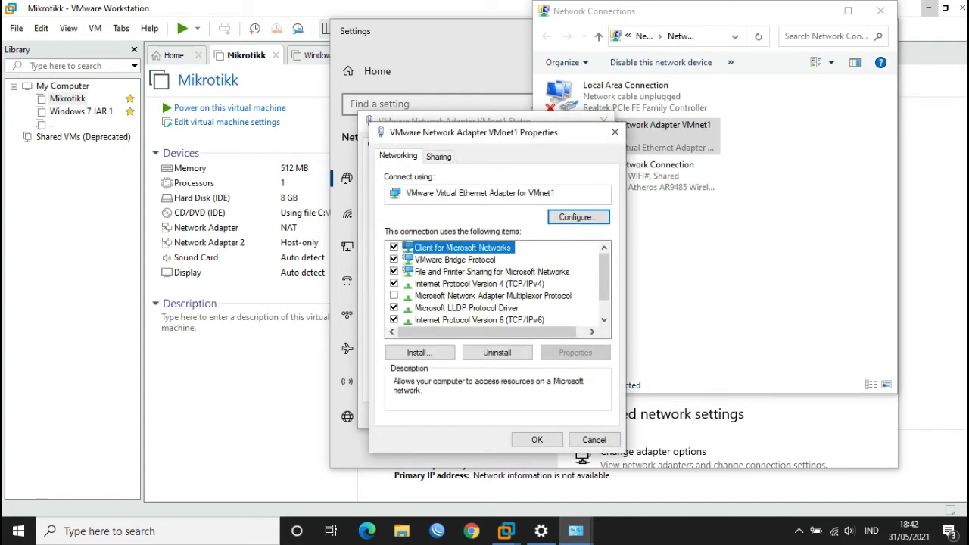
{"action": "double_click", "coordinate": [479, 283]}
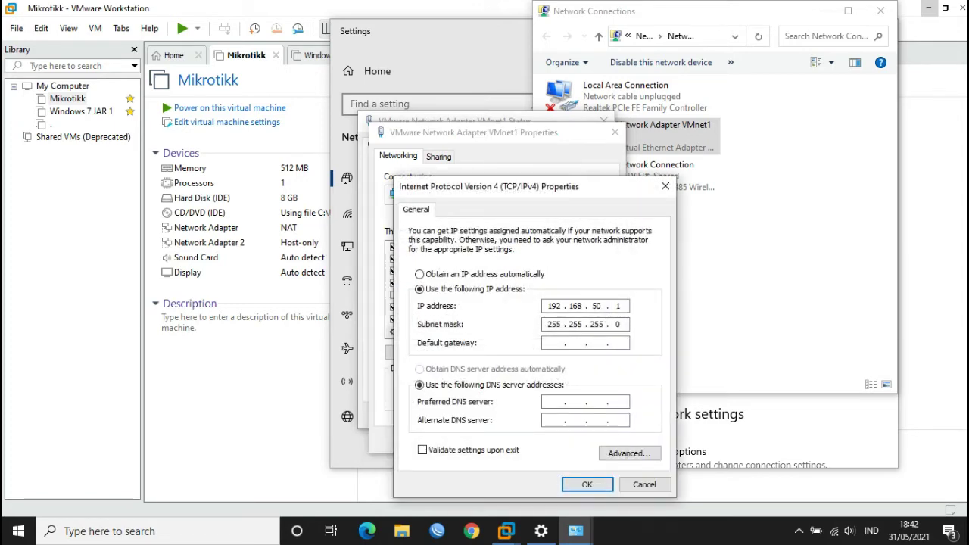
- Set VMnet1's IPv4 address to 192.168.50.2 with gateway 192.168.50.1 and save
{"action": "type", "text": "192 . 168 . 50 . 1"}
{"action": "double_click", "coordinate": [618, 306]}
{"action": "type", "text": "2"}
{"action": "left_click", "coordinate": [587, 485]}
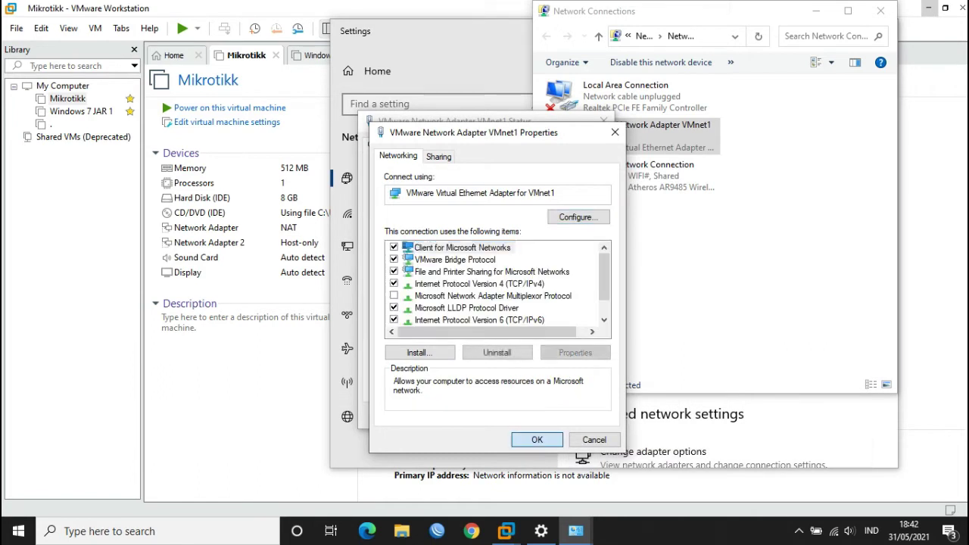
{"action": "left_click", "coordinate": [537, 439]}
{"action": "left_click", "coordinate": [580, 413]}
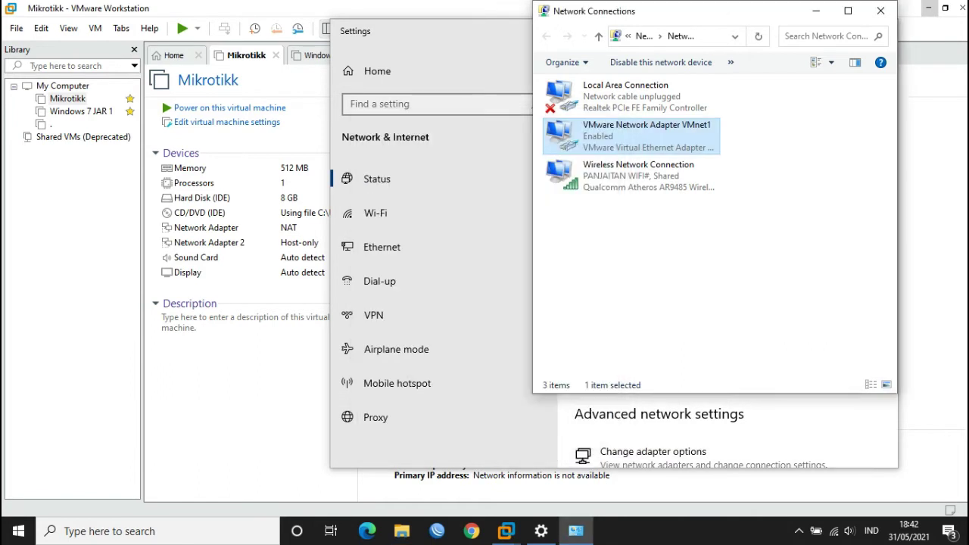
{"action": "key", "text": "super+r"}
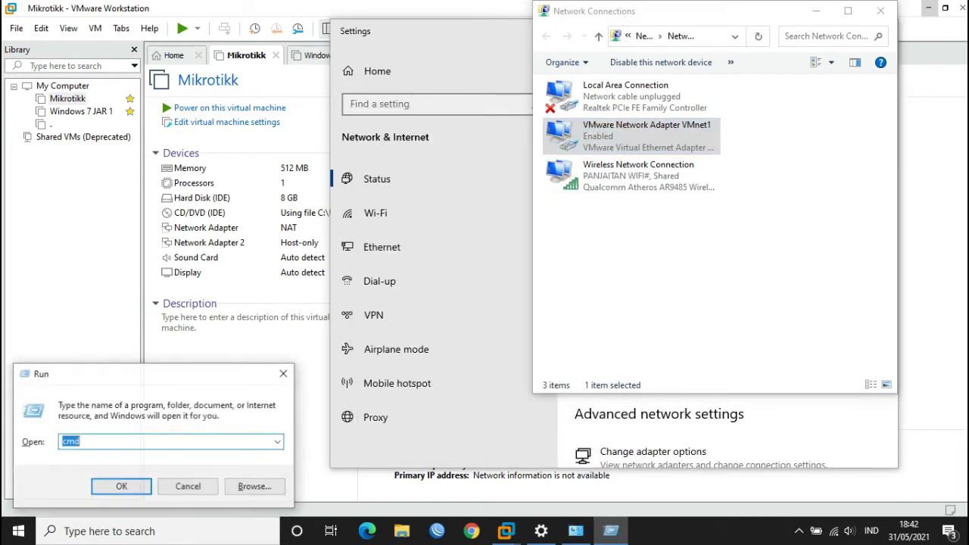
- Ping 192.168.50.1 and 192.168.50.2 from Command Prompt
{"action": "key", "text": "Return"}
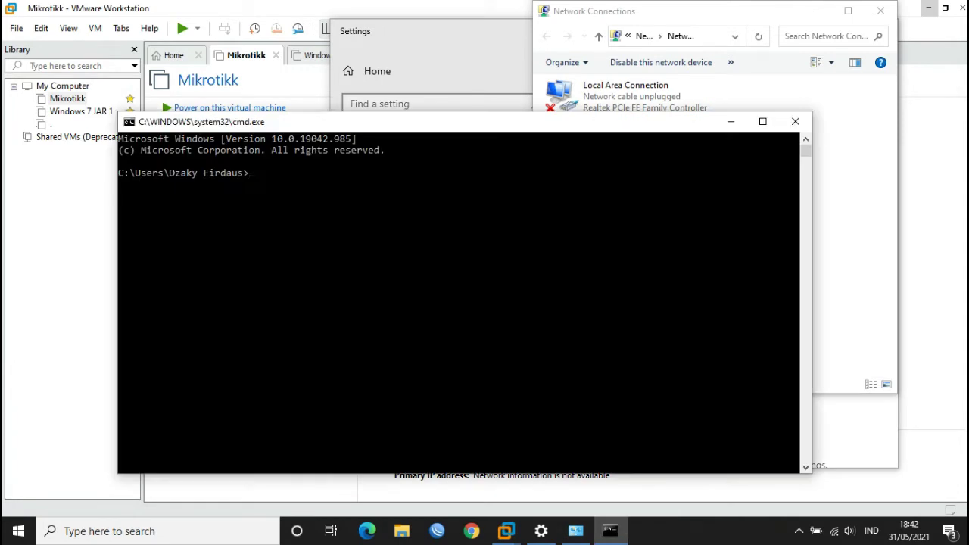
{"action": "type", "text": "ping 192.168.50.1"}
{"action": "key", "text": "Return"}
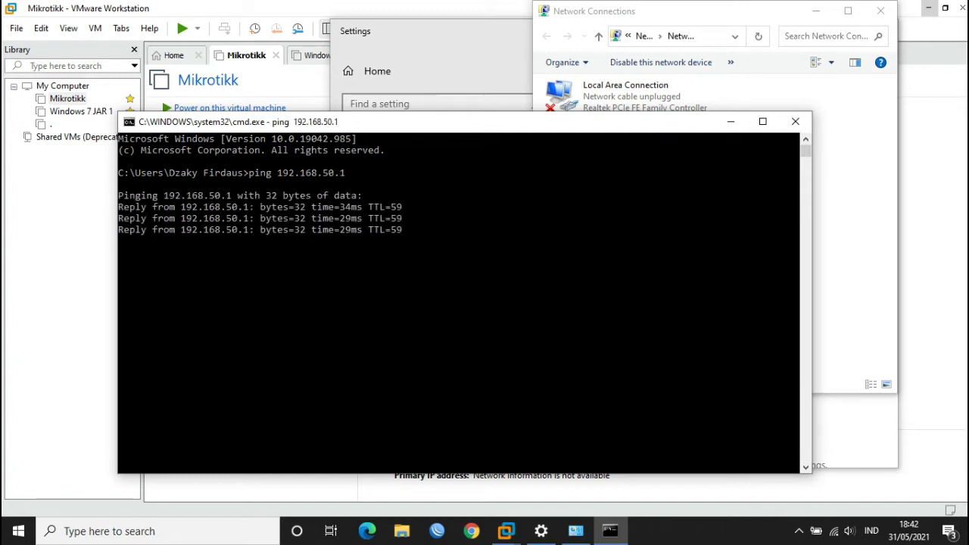
{"action": "key", "text": "Up"}
{"action": "key", "text": "BackSpace"}
{"action": "type", "text": "2"}
{"action": "key", "text": "Return"}
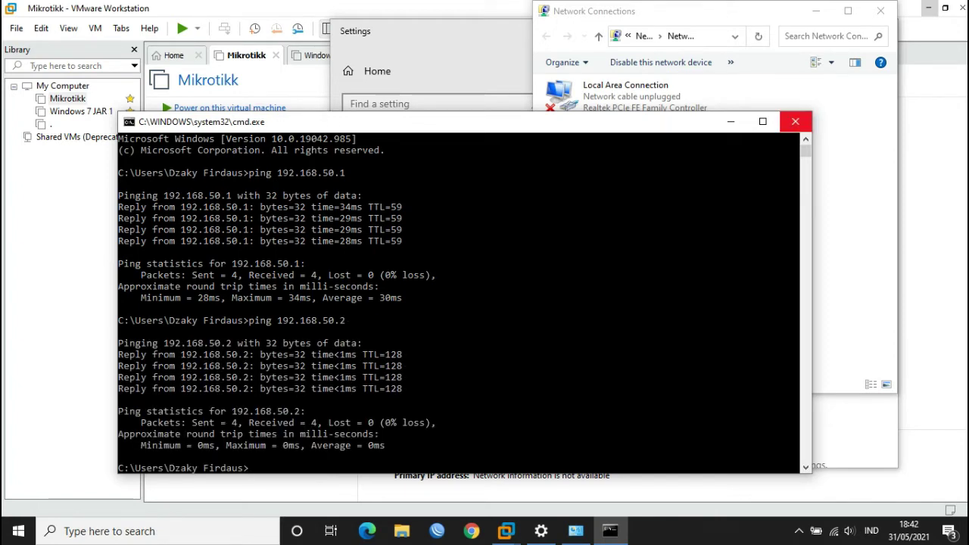
- Close the Command Prompt, Network Connections and Settings windows
{"action": "left_click", "coordinate": [796, 121]}
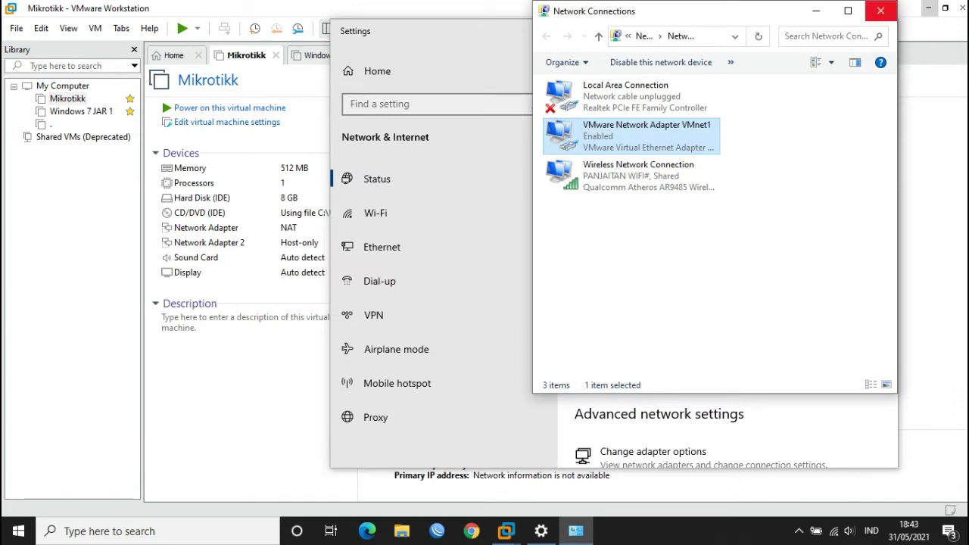
{"action": "left_click", "coordinate": [881, 11]}
{"action": "left_click", "coordinate": [881, 30]}
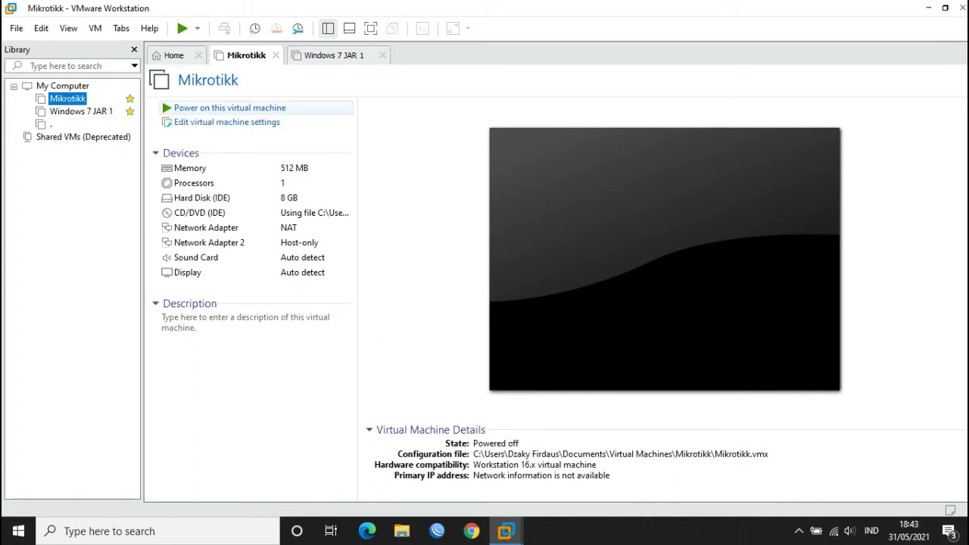
- Power on Mikrotikk until the MikroTik 6.48.1 login prompt appears, then switch to WinBox
{"action": "left_click", "coordinate": [229, 107]}
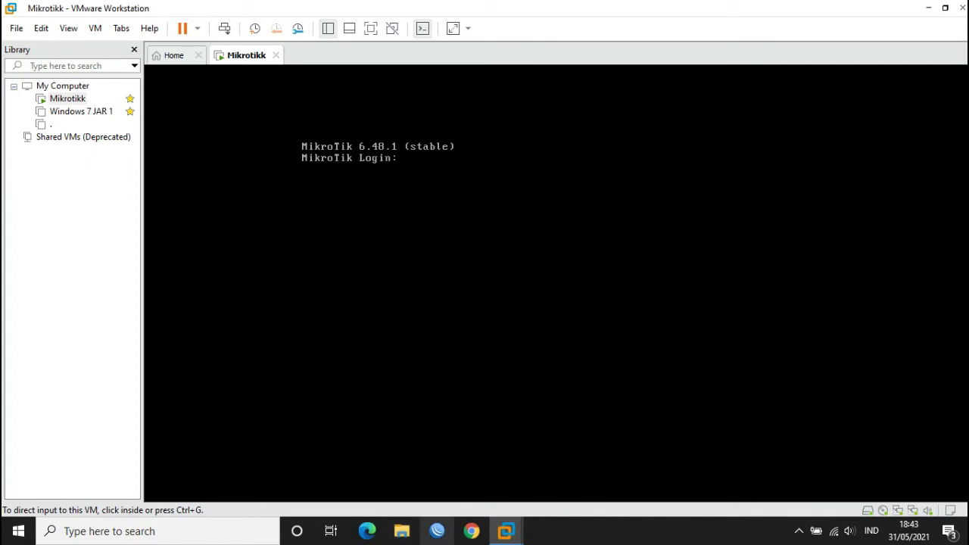
{"action": "left_click", "coordinate": [437, 531]}
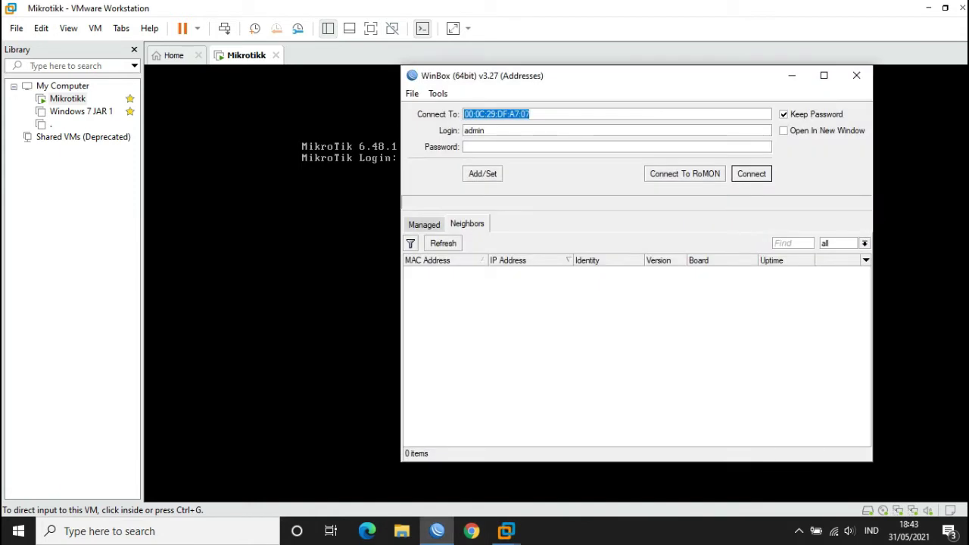
- Connect WinBox to the discovered MikroTik router and dismiss the licence notice
{"action": "left_click", "coordinate": [443, 243]}
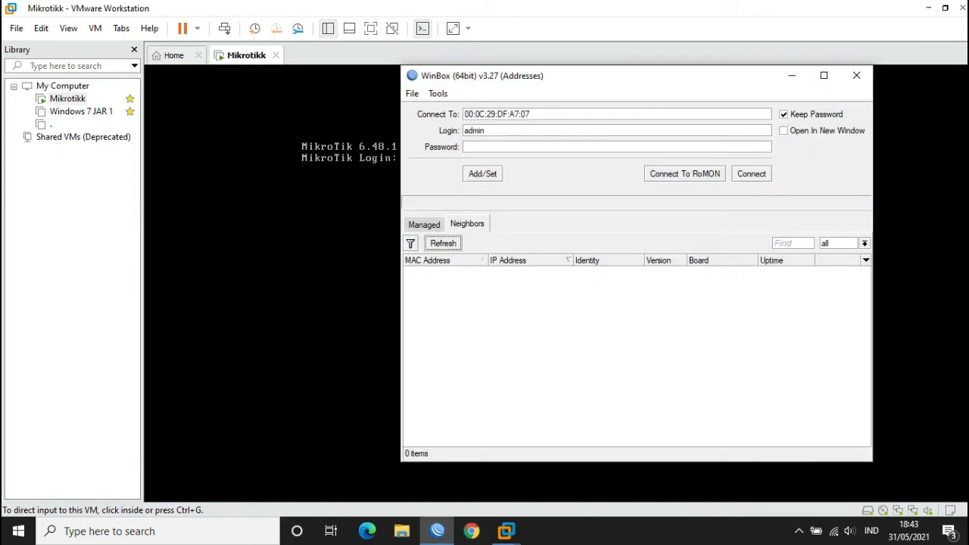
{"action": "left_click", "coordinate": [437, 271]}
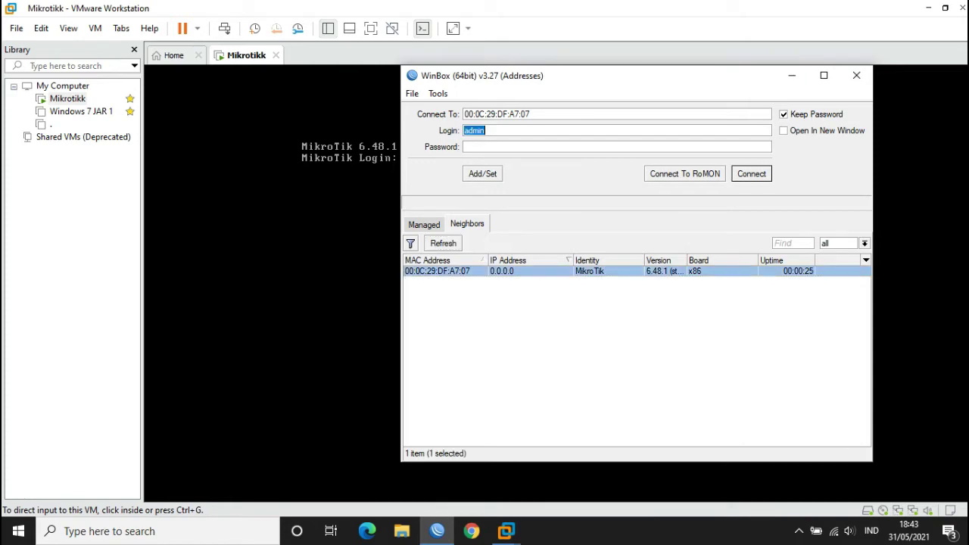
{"action": "key", "text": "Return"}
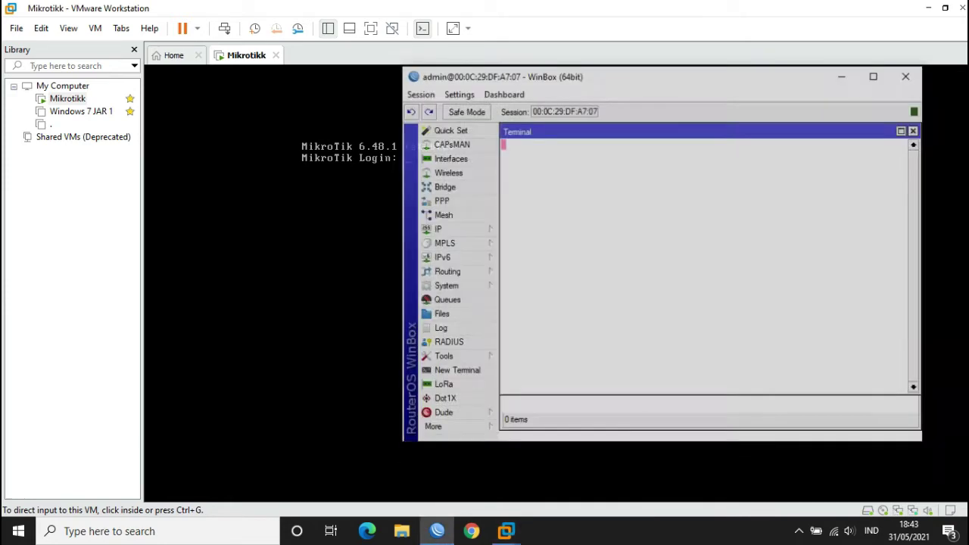
{"action": "key", "text": "Return"}
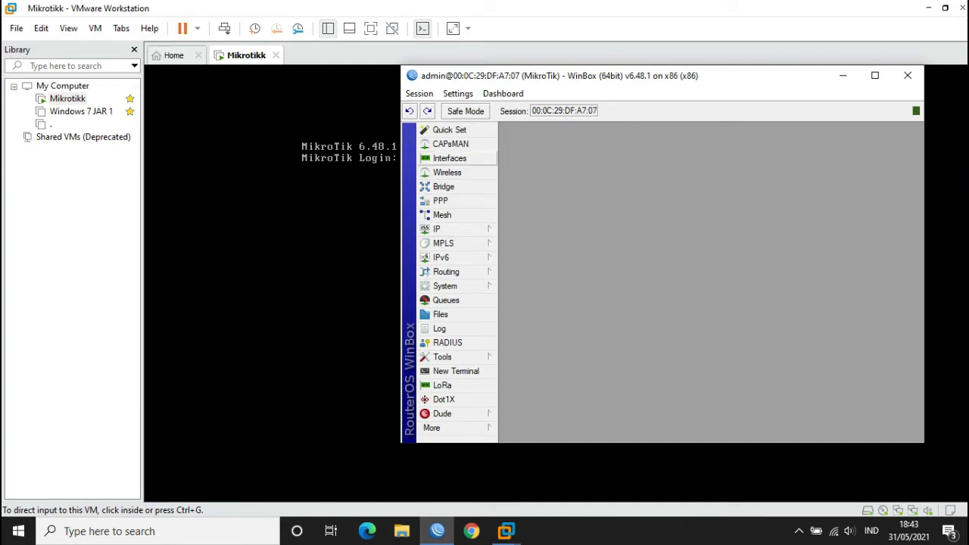
- Review the Interface List showing ether1 and ether2, then close it
{"action": "left_click", "coordinate": [450, 158]}
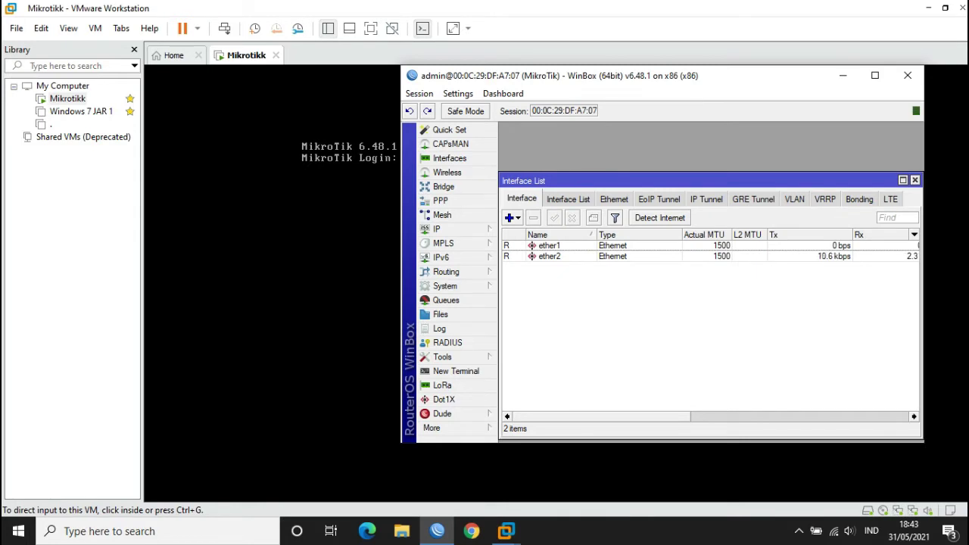
{"action": "scroll", "coordinate": [711, 326], "scroll_direction": "right", "scroll_amount": 3}
{"action": "scroll", "coordinate": [710, 325], "scroll_direction": "left", "scroll_amount": 3}
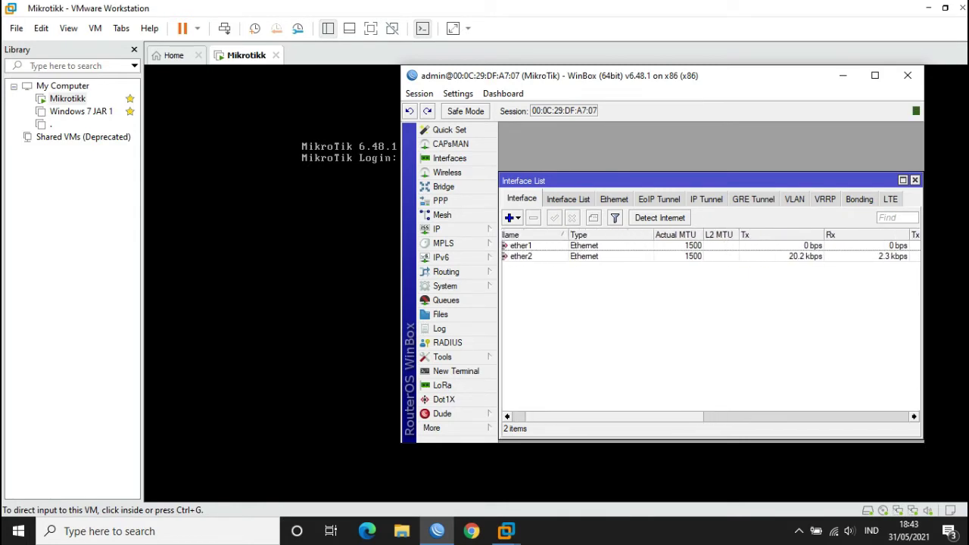
{"action": "scroll", "coordinate": [710, 326], "scroll_direction": "right", "scroll_amount": 2}
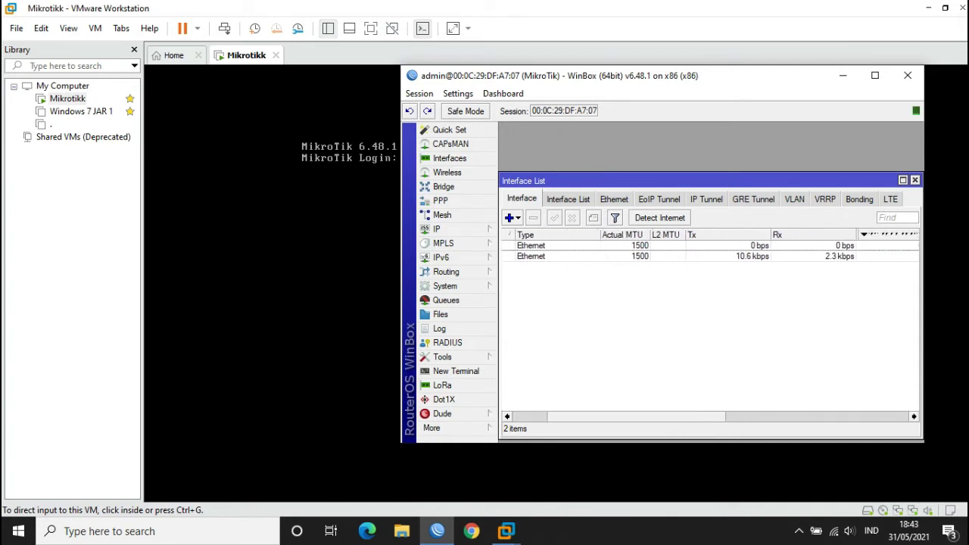
{"action": "scroll", "coordinate": [711, 326], "scroll_direction": "left", "scroll_amount": 3}
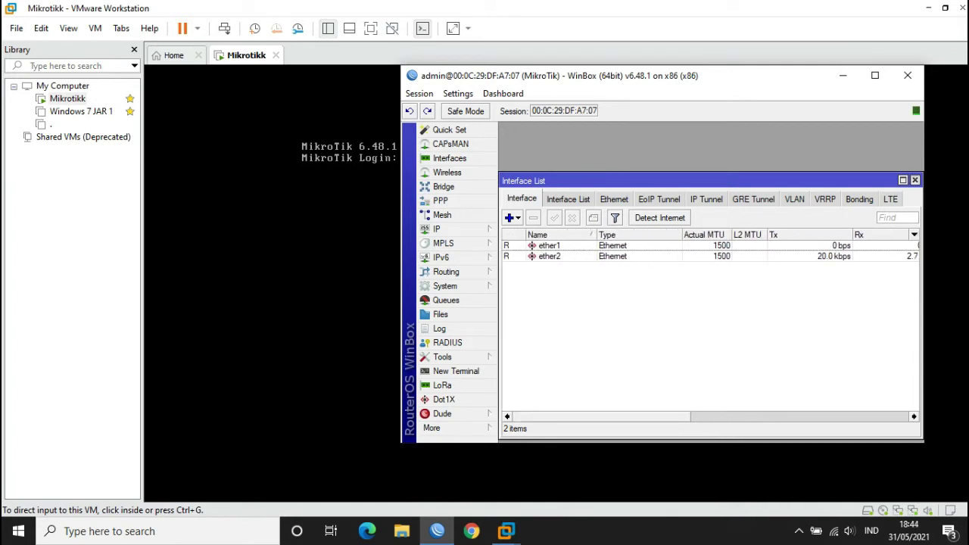
{"action": "left_click", "coordinate": [915, 180]}
- Add IP address 192.168.50.2/24 with network 192.168.50.0 on interface ether2
{"action": "left_click", "coordinate": [447, 229]}
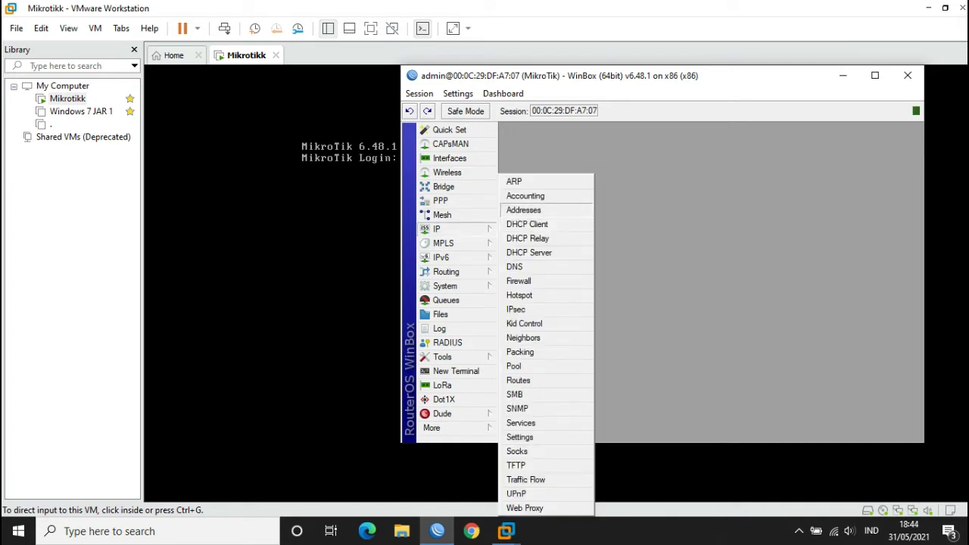
{"action": "left_click", "coordinate": [524, 209]}
{"action": "left_click", "coordinate": [603, 184]}
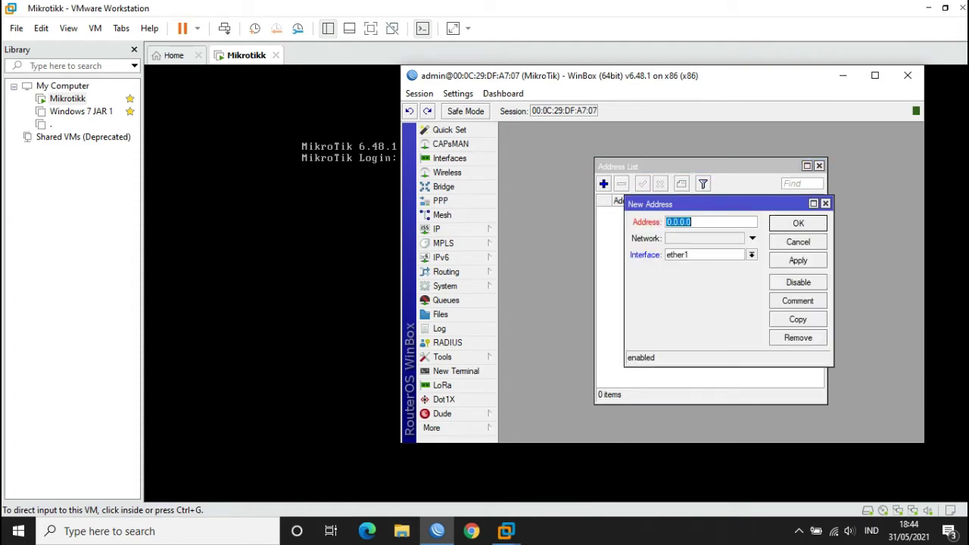
{"action": "type", "text": "192.168.50.2/24"}
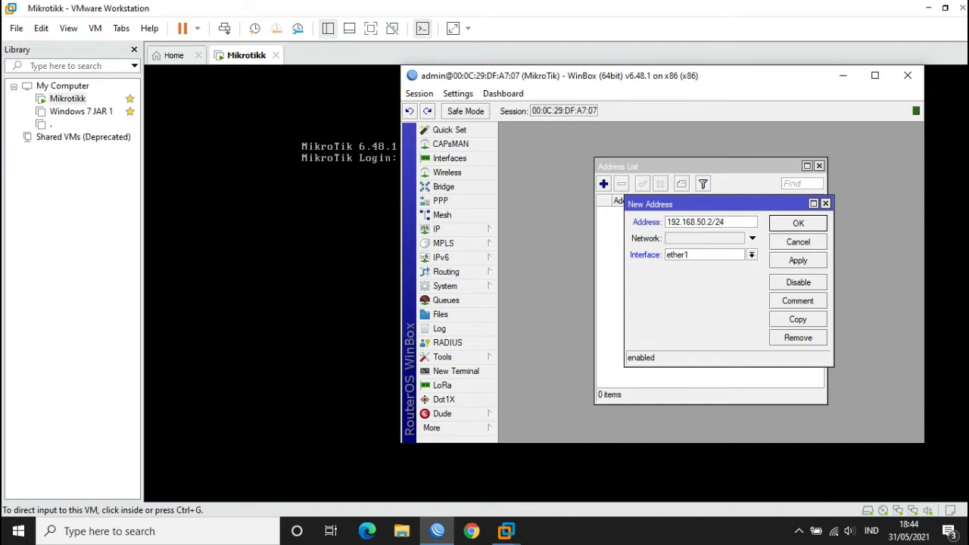
{"action": "left_click", "coordinate": [752, 237]}
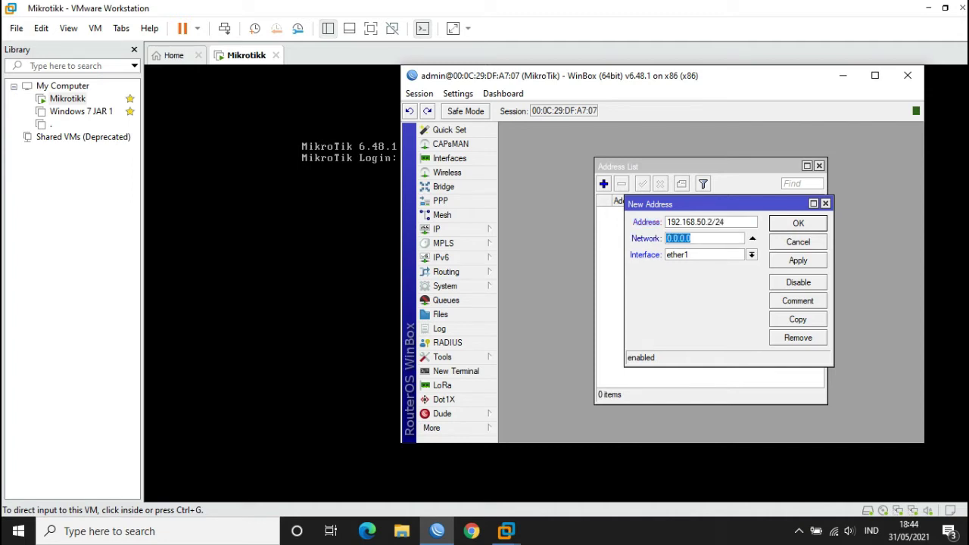
{"action": "type", "text": "192.168.50.0"}
{"action": "left_click", "coordinate": [751, 254]}
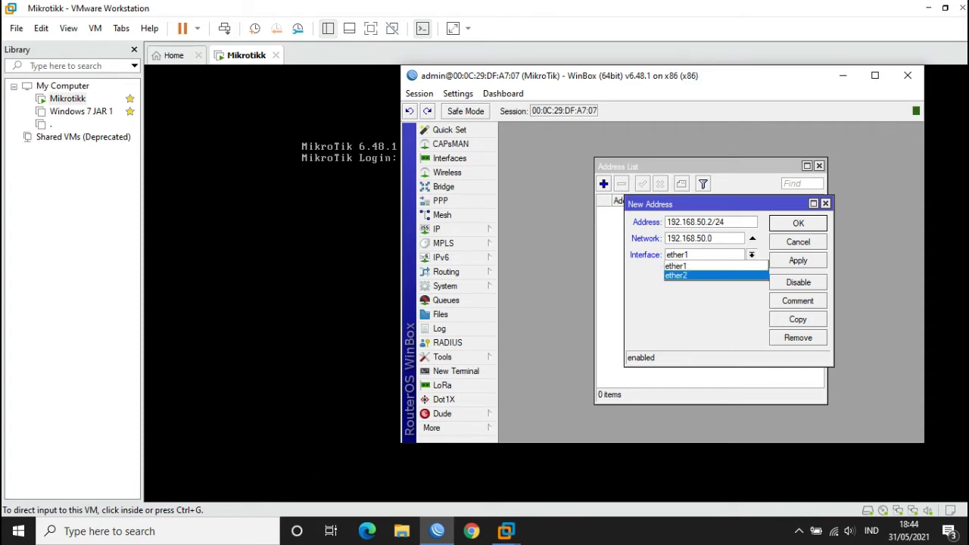
{"action": "key", "text": "Return"}
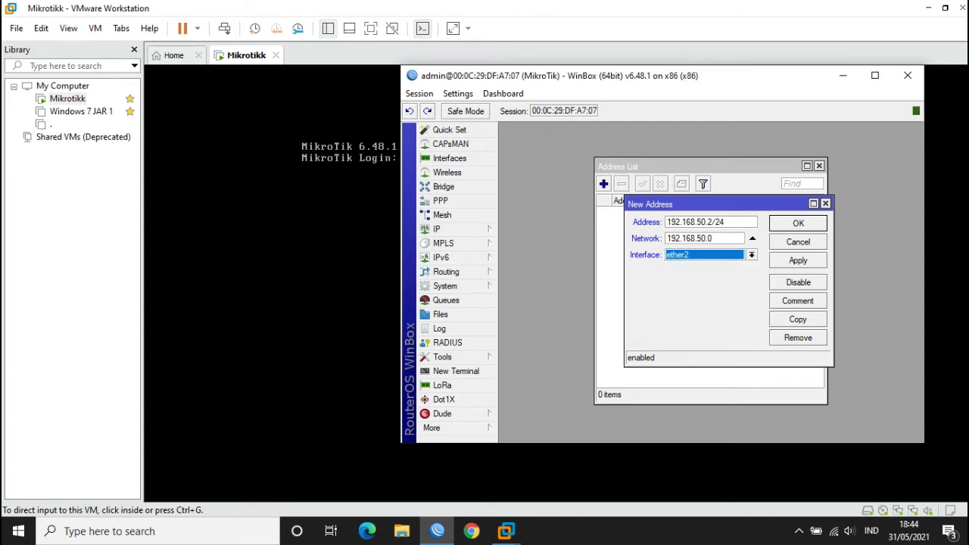
{"action": "left_click", "coordinate": [798, 223]}
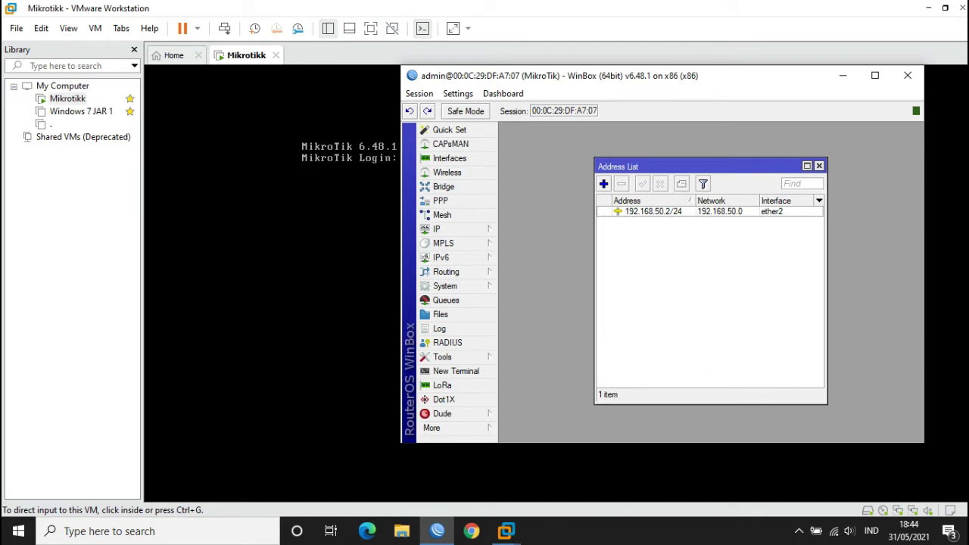
{"action": "left_click", "coordinate": [819, 165]}
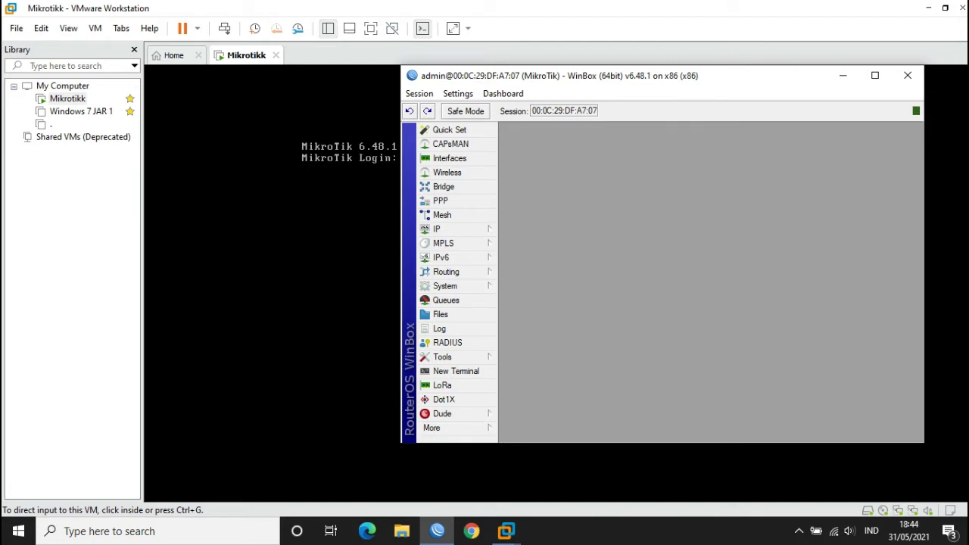
- Open the router's DNS Settings and add a blank server entry
{"action": "left_click", "coordinate": [437, 229]}
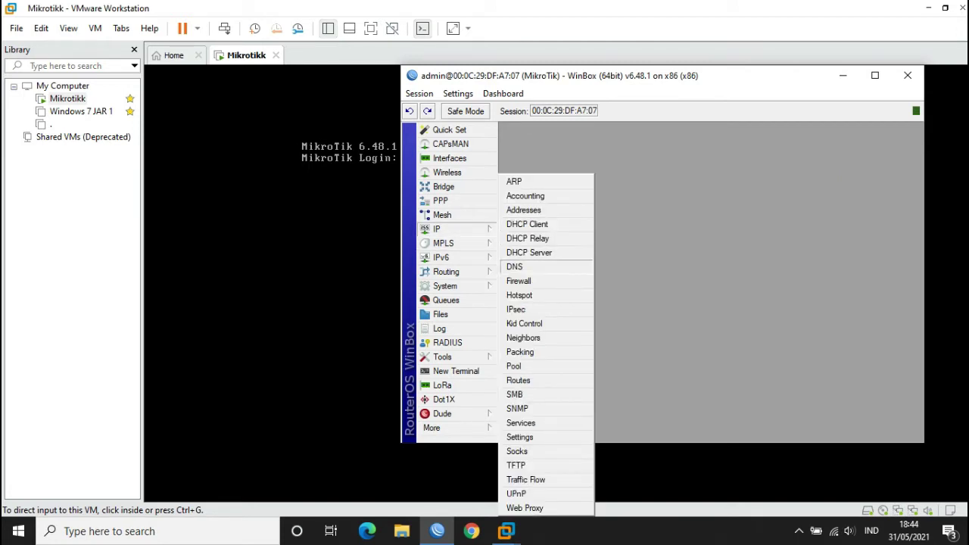
{"action": "left_click", "coordinate": [515, 266]}
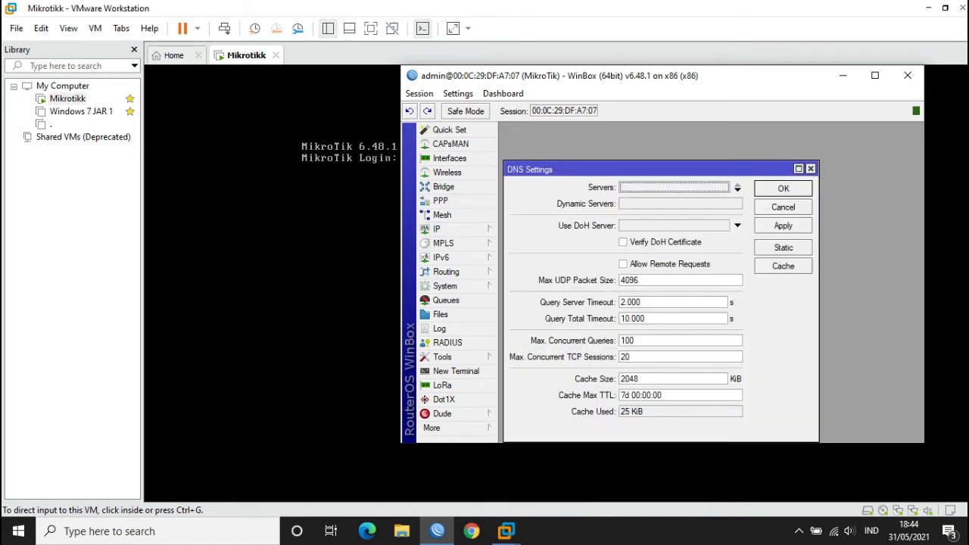
{"action": "left_click", "coordinate": [674, 187]}
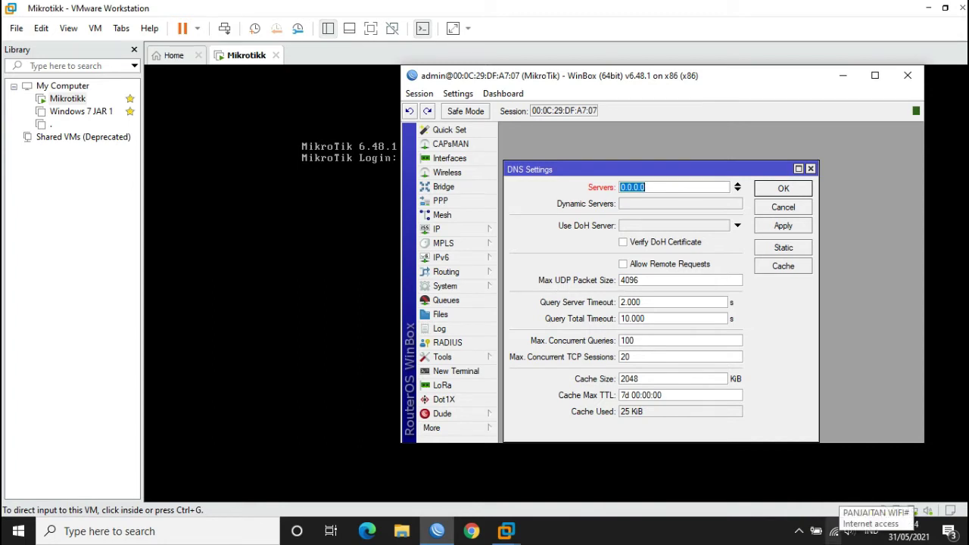
- Open and close the host's Network & Internet settings from the tray
{"action": "right_click", "coordinate": [833, 531]}
{"action": "left_click", "coordinate": [828, 512]}
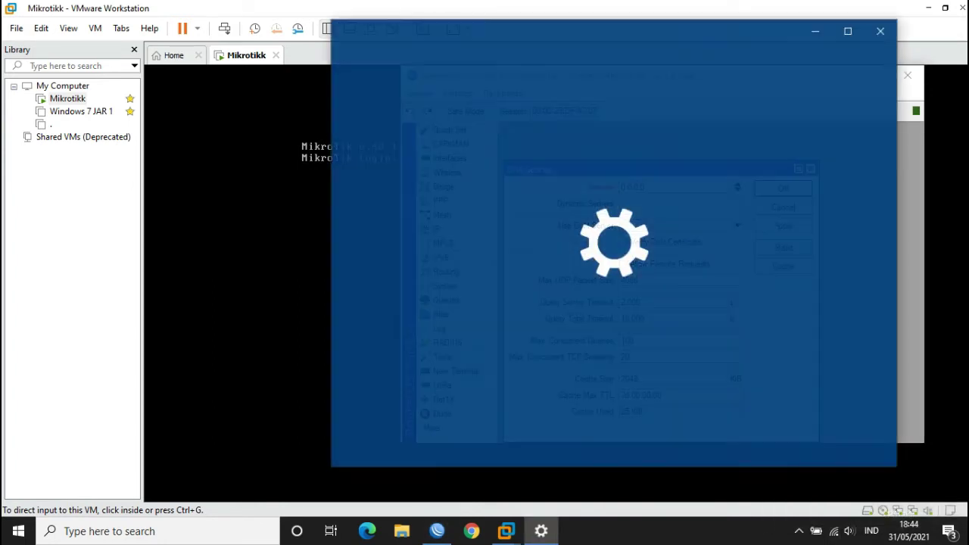
{"action": "left_click", "coordinate": [882, 30]}
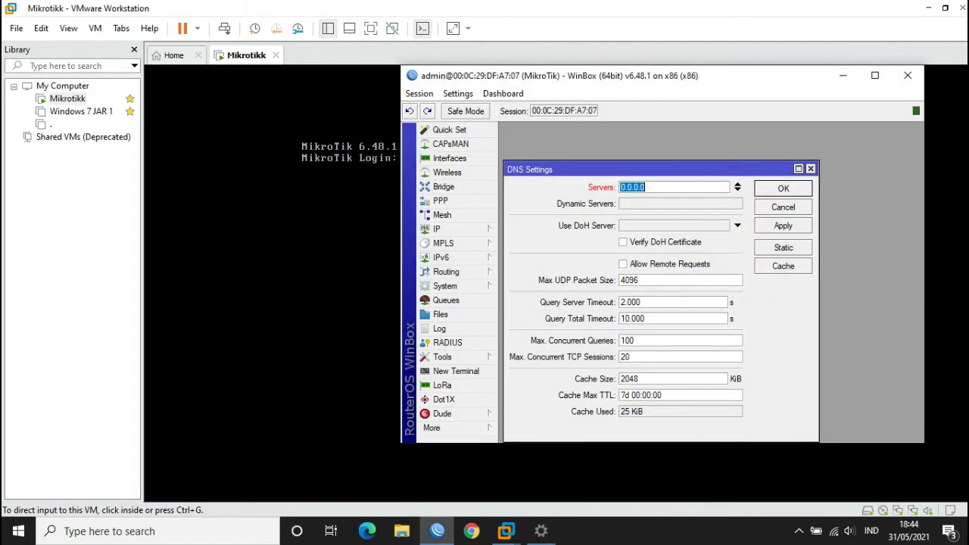
{"action": "left_click", "coordinate": [834, 531]}
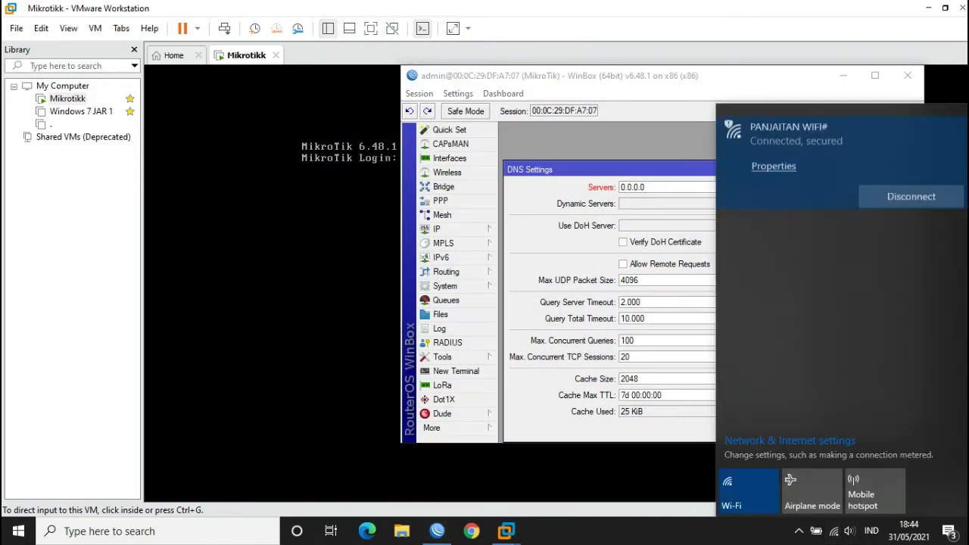
{"action": "left_click", "coordinate": [773, 162]}
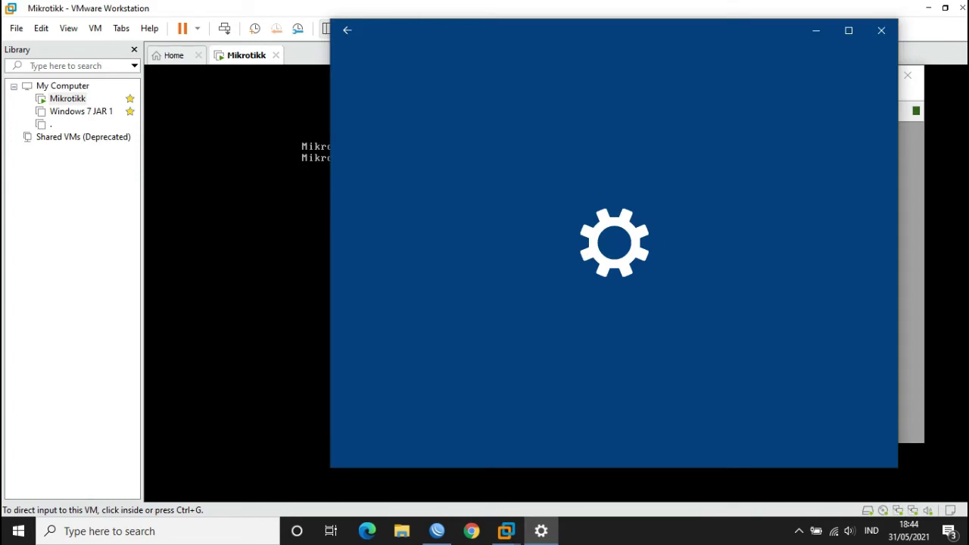
{"action": "scroll", "coordinate": [614, 265], "scroll_direction": "down", "scroll_amount": 3}
{"action": "scroll", "coordinate": [614, 265], "scroll_direction": "up", "scroll_amount": 3}
{"action": "scroll", "coordinate": [613, 265], "scroll_direction": "down", "scroll_amount": 5}
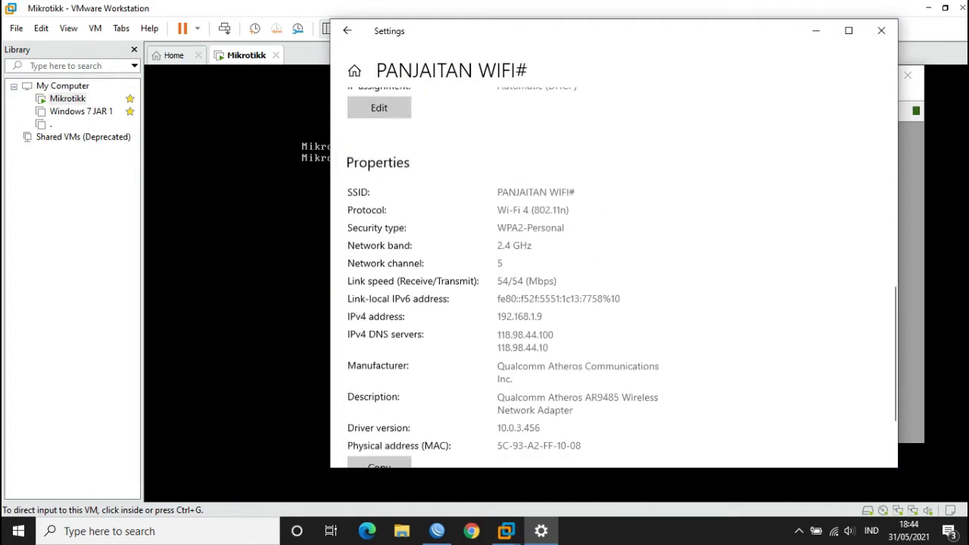
{"action": "scroll", "coordinate": [613, 265], "scroll_direction": "down", "scroll_amount": 2}
{"action": "scroll", "coordinate": [613, 265], "scroll_direction": "up", "scroll_amount": 1}
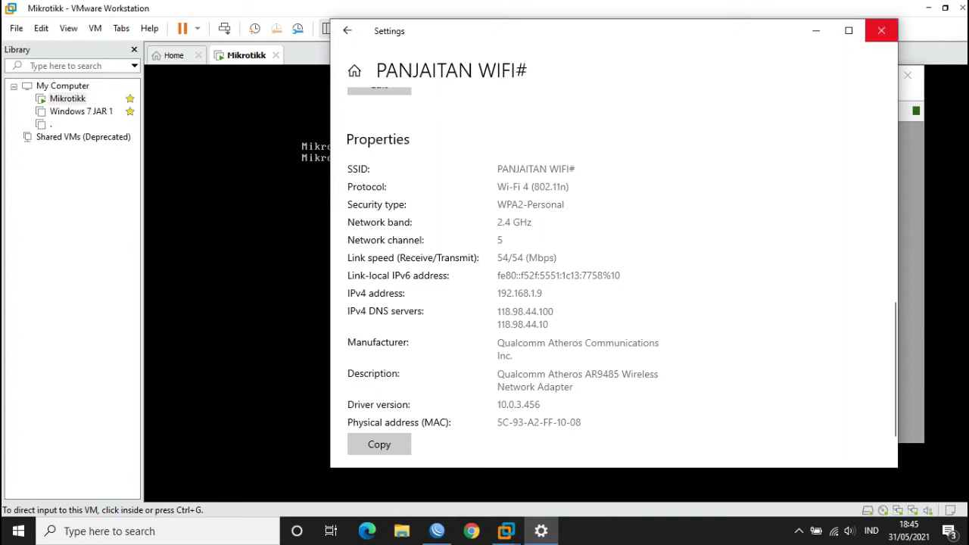
{"action": "left_click", "coordinate": [881, 30]}
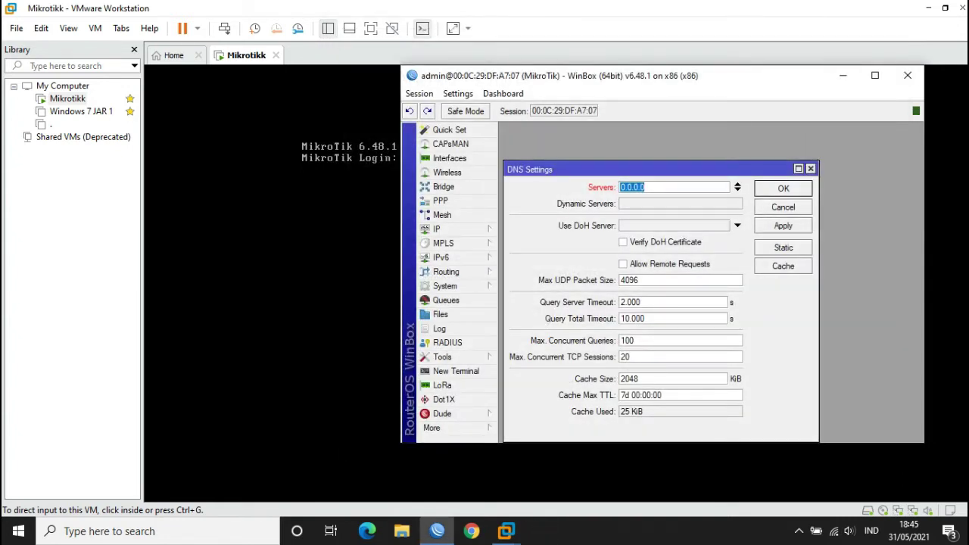
- Enter DNS servers 118.98.44.100 and 8.8.8.8
{"action": "type", "text": "118.98.44.100"}
{"action": "left_click", "coordinate": [738, 190]}
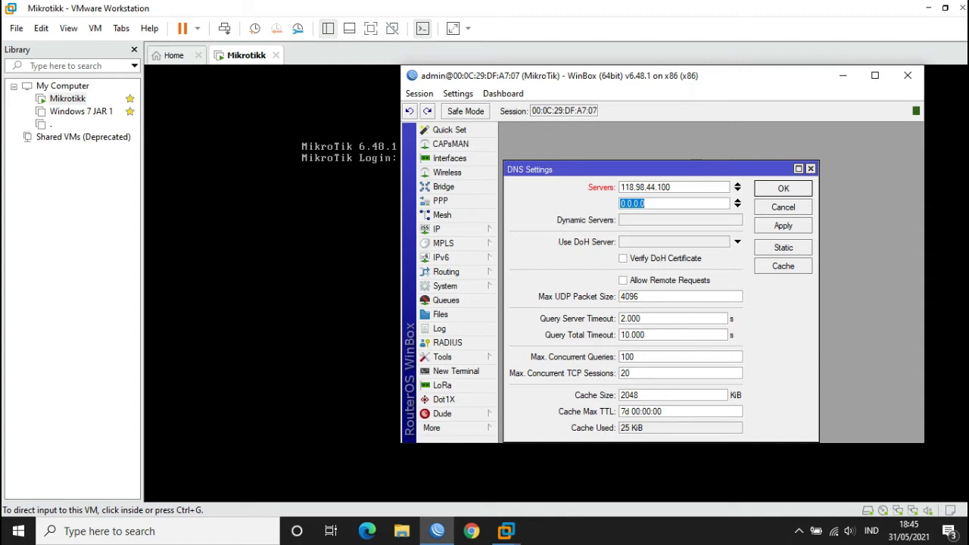
{"action": "type", "text": "8.8.8.8"}
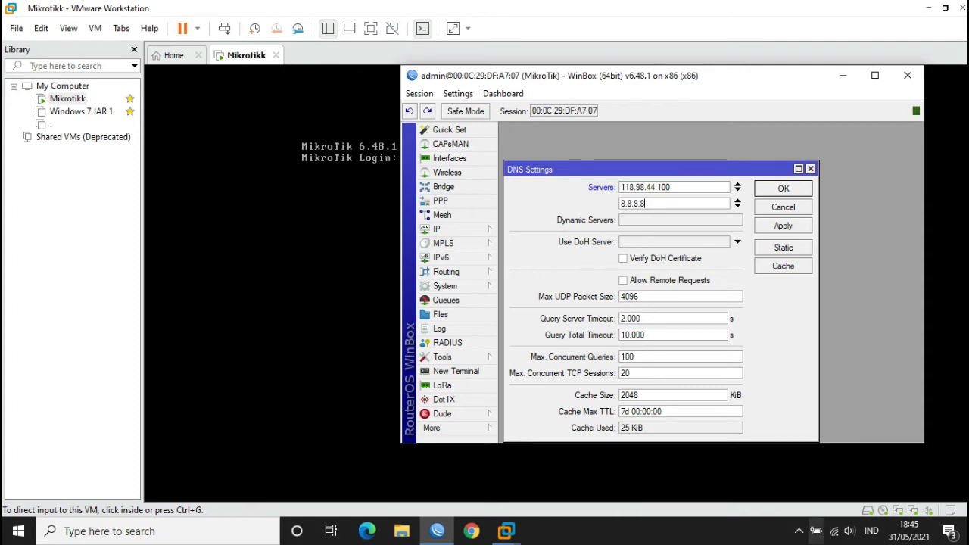
- Check the host's Wi-Fi connection properties, then close them
{"action": "left_click", "coordinate": [833, 531]}
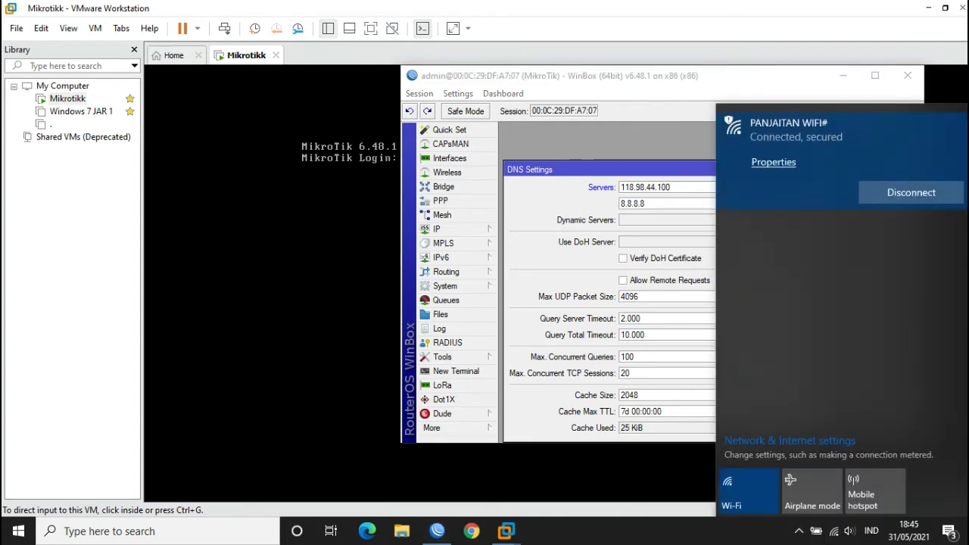
{"action": "left_click", "coordinate": [762, 156]}
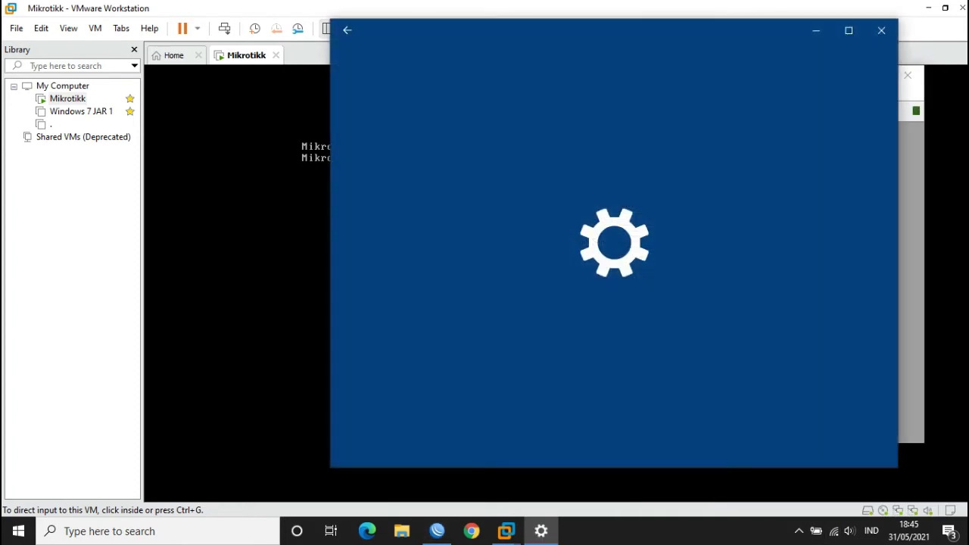
{"action": "scroll", "coordinate": [614, 265], "scroll_direction": "down", "scroll_amount": 10}
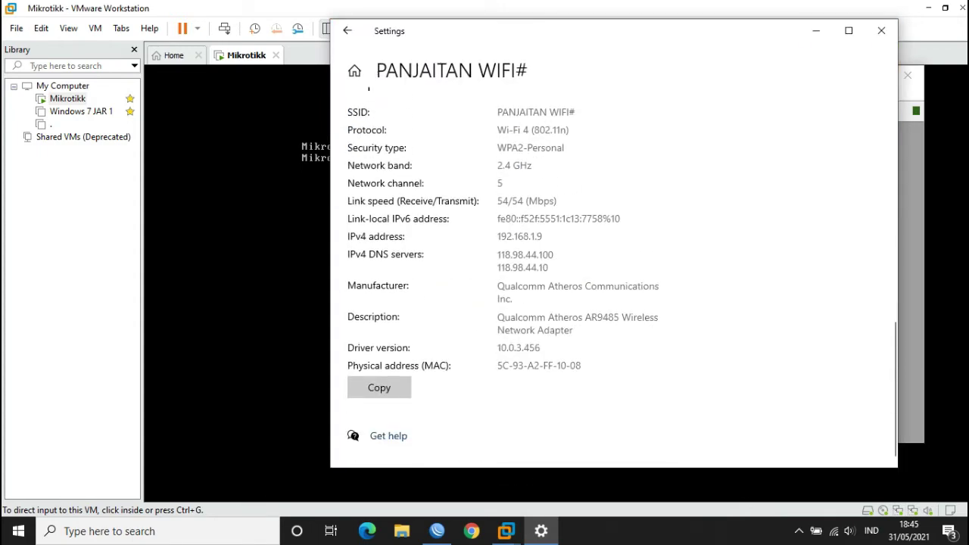
{"action": "left_click", "coordinate": [881, 31]}
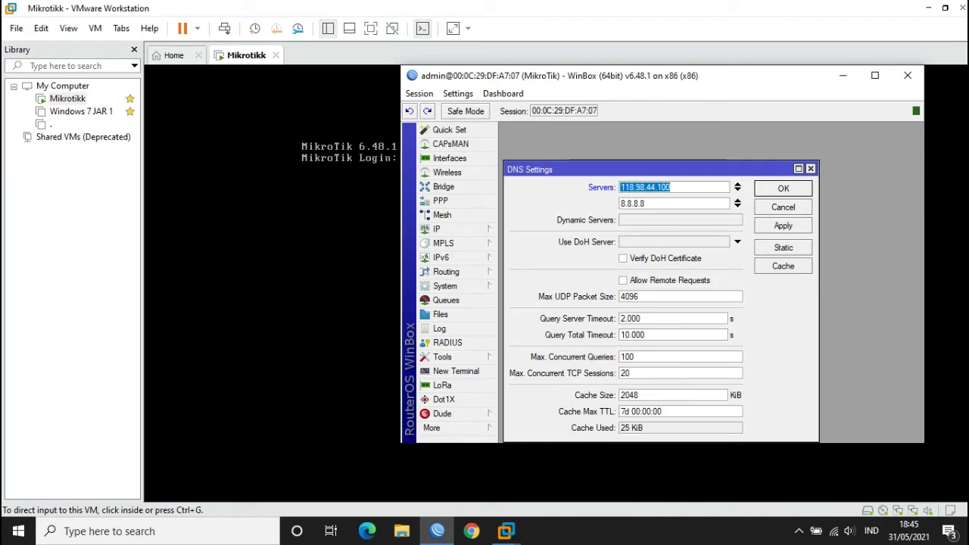
- Allow remote DNS requests and apply the DNS settings
{"action": "left_click", "coordinate": [623, 280]}
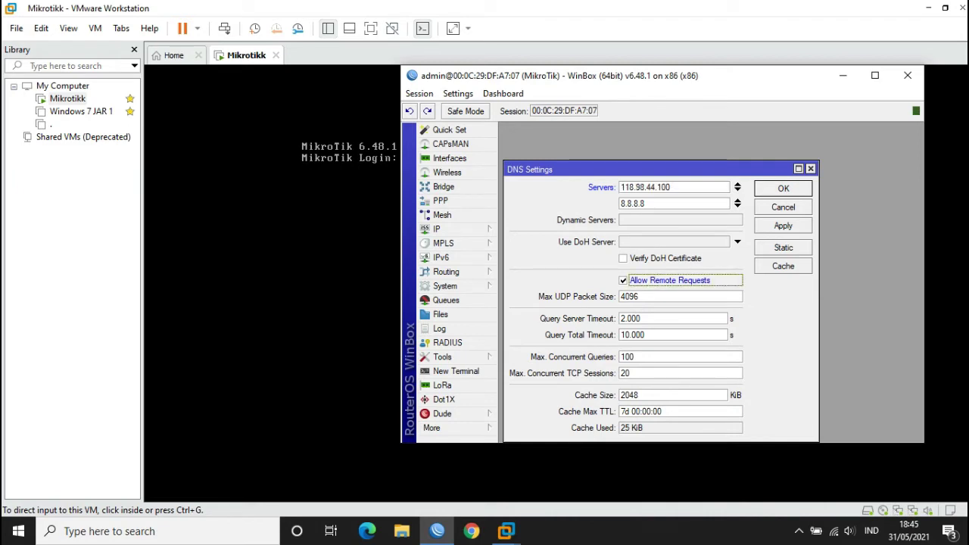
{"action": "left_click", "coordinate": [783, 225]}
{"action": "left_click", "coordinate": [783, 188]}
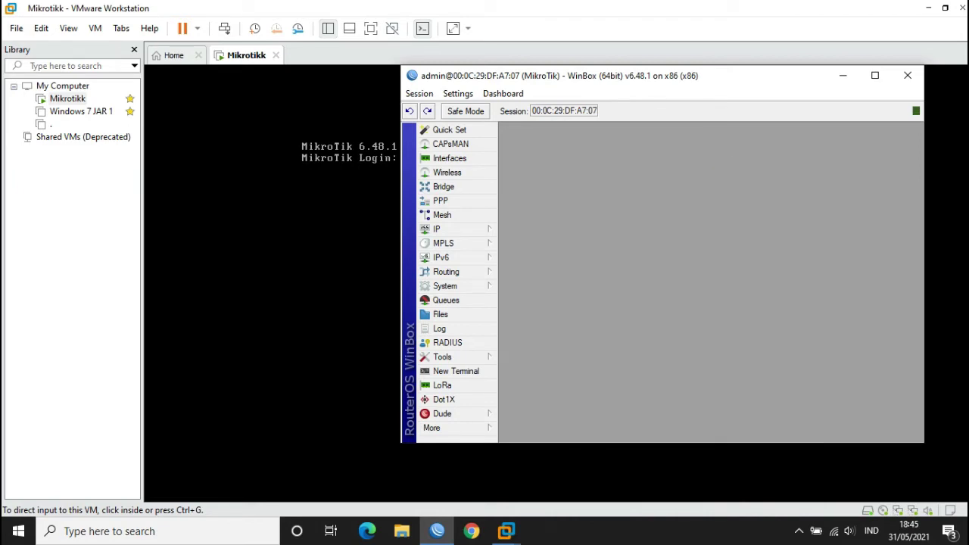
- Create a new srcnat NAT rule with ether2 as the out interface
{"action": "left_click", "coordinate": [447, 229]}
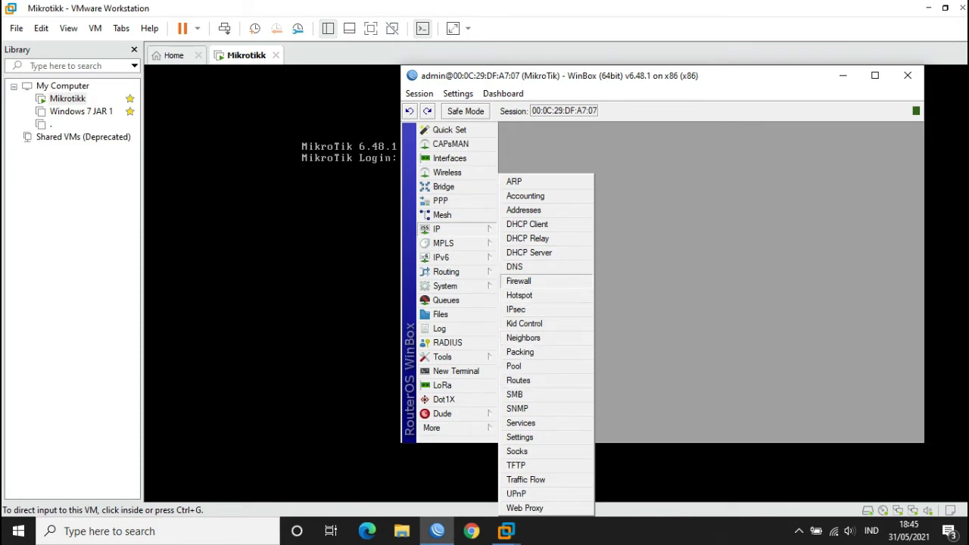
{"action": "left_click", "coordinate": [519, 281]}
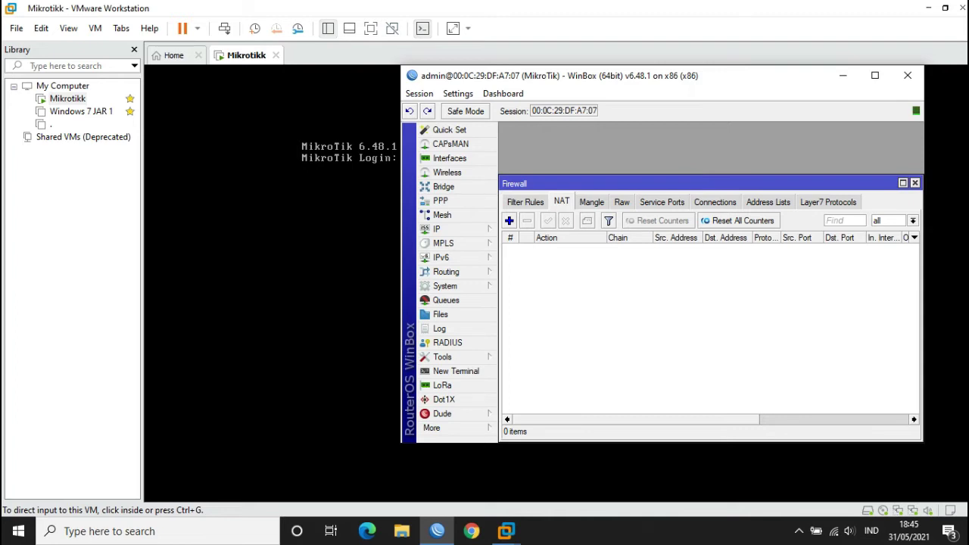
{"action": "left_click", "coordinate": [509, 220]}
{"action": "left_click", "coordinate": [724, 166]}
{"action": "left_click", "coordinate": [509, 221]}
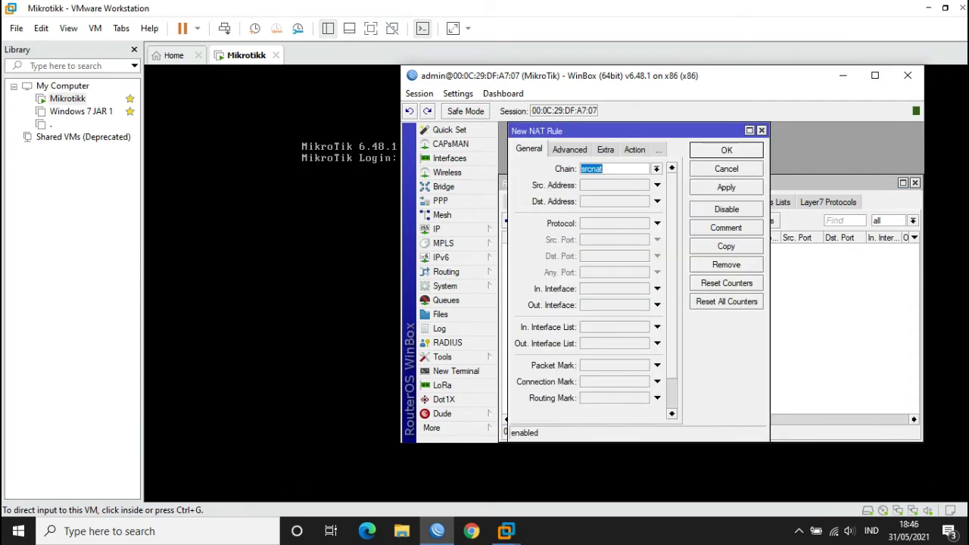
{"action": "left_click", "coordinate": [656, 305]}
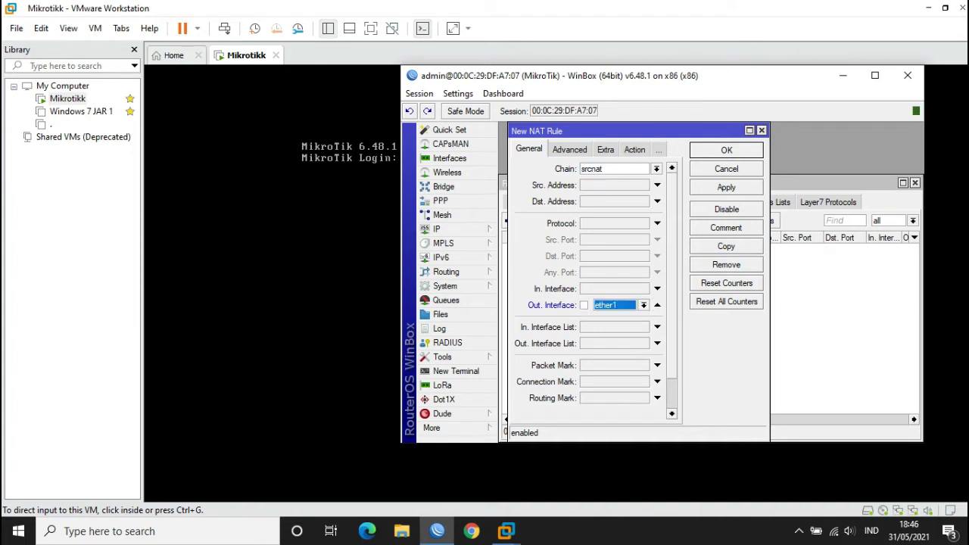
{"action": "left_click", "coordinate": [643, 305]}
{"action": "left_click", "coordinate": [609, 362]}
- Set the NAT rule's action to masquerade and save it
{"action": "left_click", "coordinate": [635, 149]}
{"action": "left_click", "coordinate": [671, 169]}
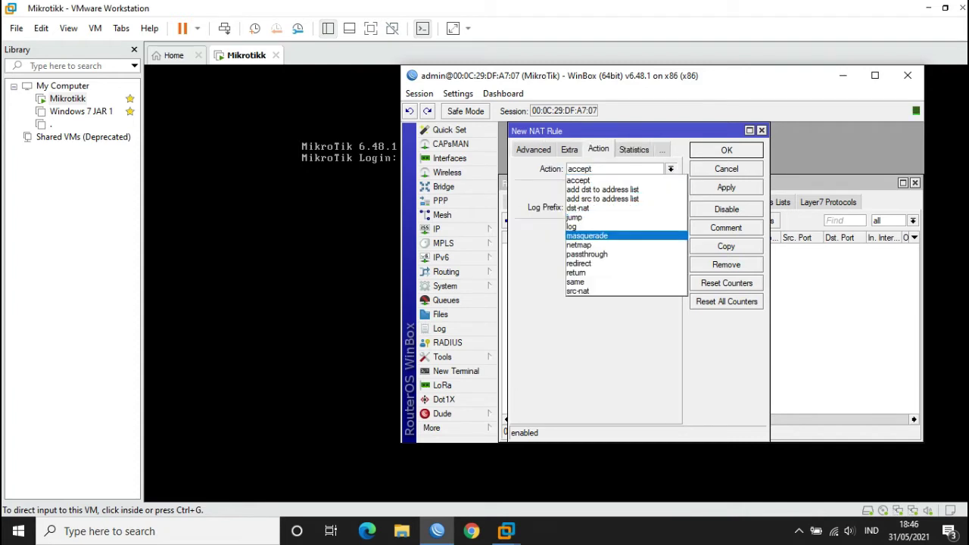
{"action": "left_click", "coordinate": [598, 244]}
{"action": "left_click", "coordinate": [671, 169]}
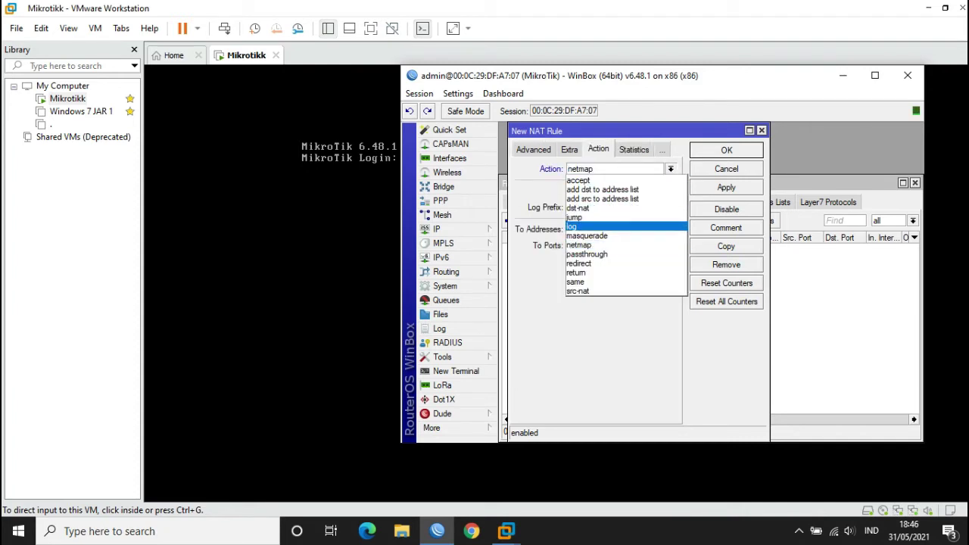
{"action": "left_click", "coordinate": [598, 236]}
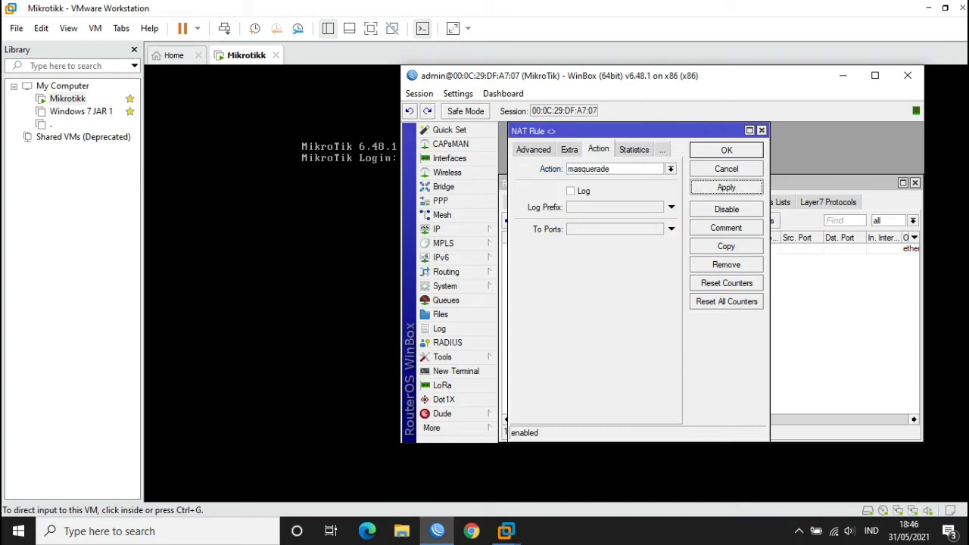
{"action": "left_click", "coordinate": [726, 150]}
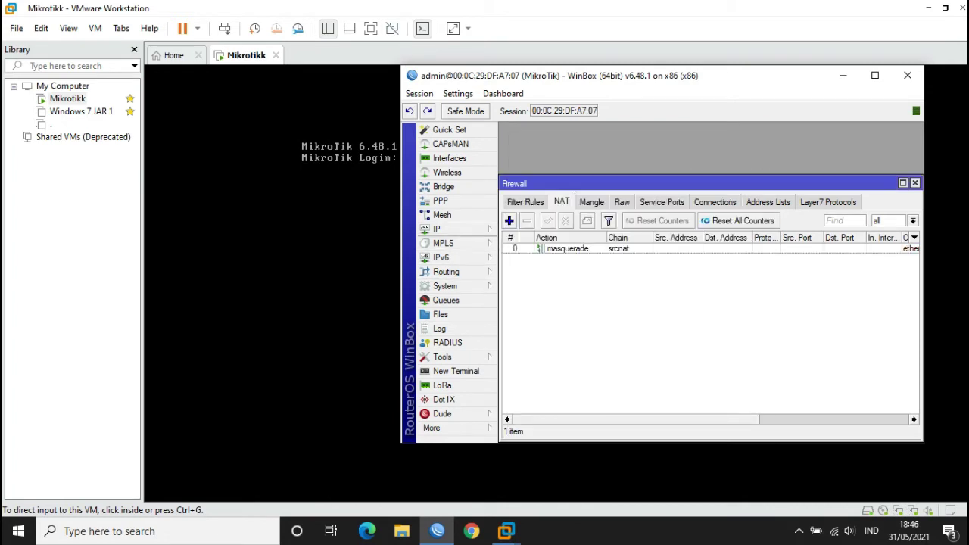
{"action": "left_click", "coordinate": [447, 229]}
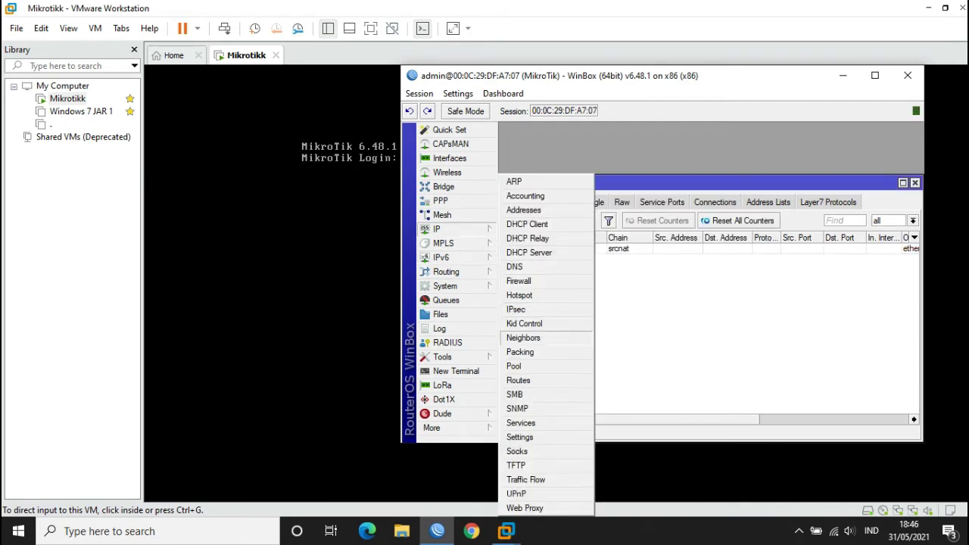
- Add route 0.0.0.0/0 with gateway 192.168.50.1, then close the Route List and Firewall windows
{"action": "left_click", "coordinate": [522, 380]}
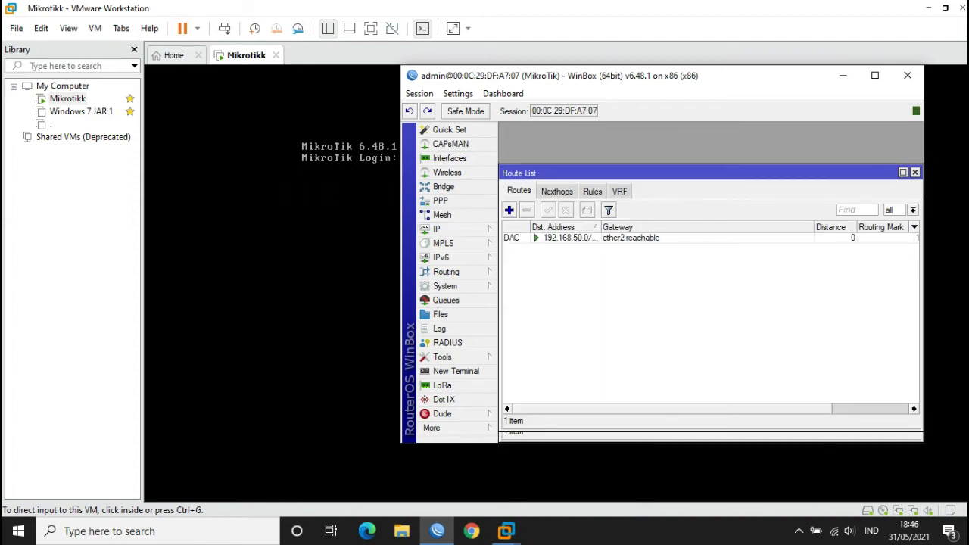
{"action": "left_click", "coordinate": [509, 210]}
{"action": "key", "text": "Tab"}
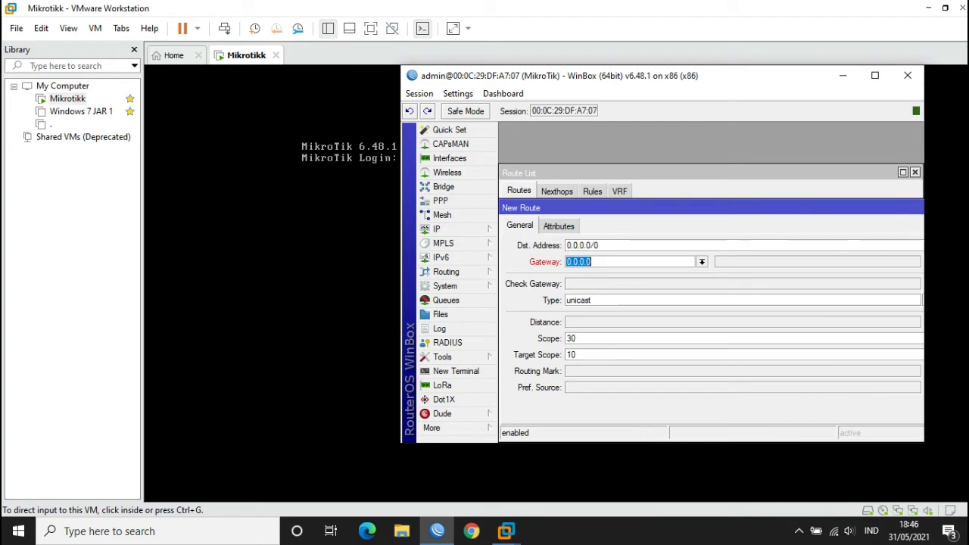
{"action": "type", "text": "192.168.50.1"}
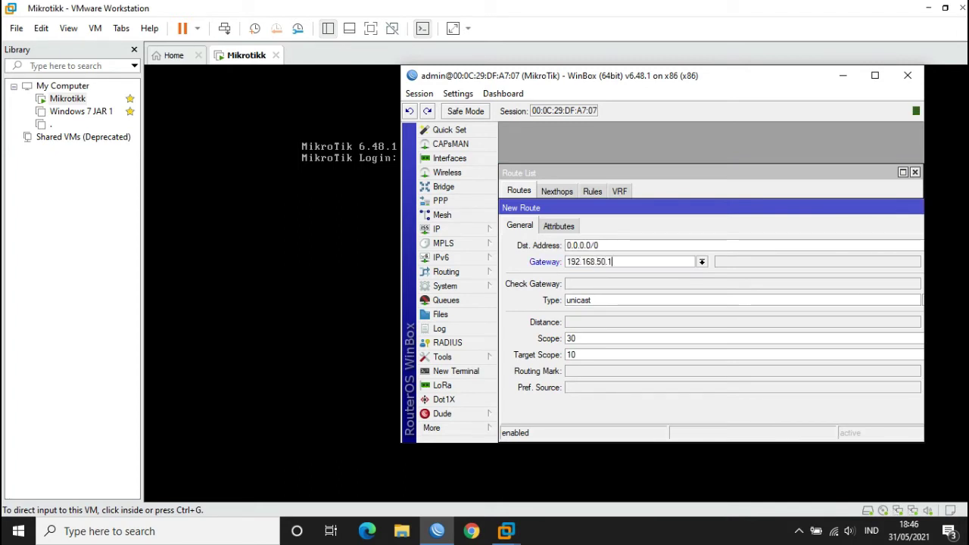
{"action": "left_click_drag", "start_coordinate": [682, 207], "coordinate": [569, 218]}
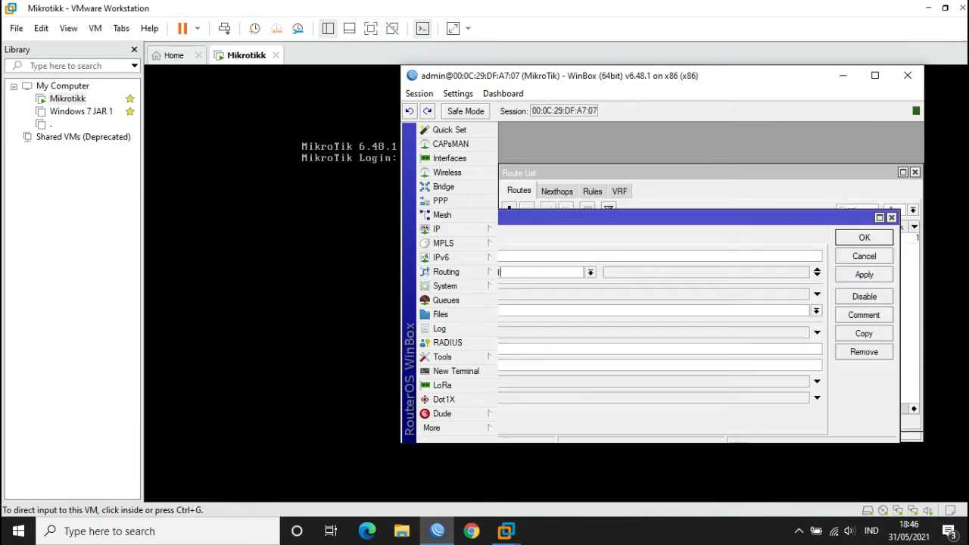
{"action": "left_click", "coordinate": [864, 274]}
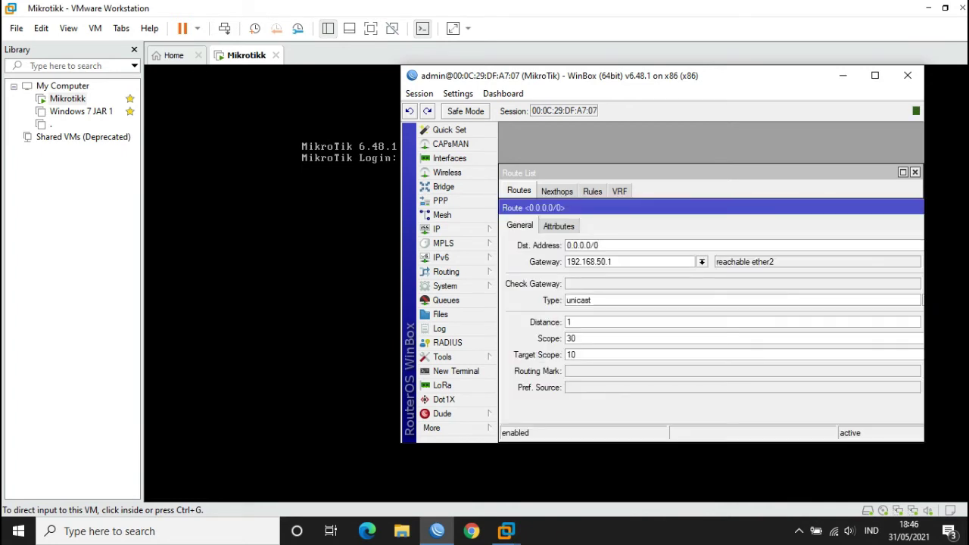
{"action": "left_click", "coordinate": [867, 252]}
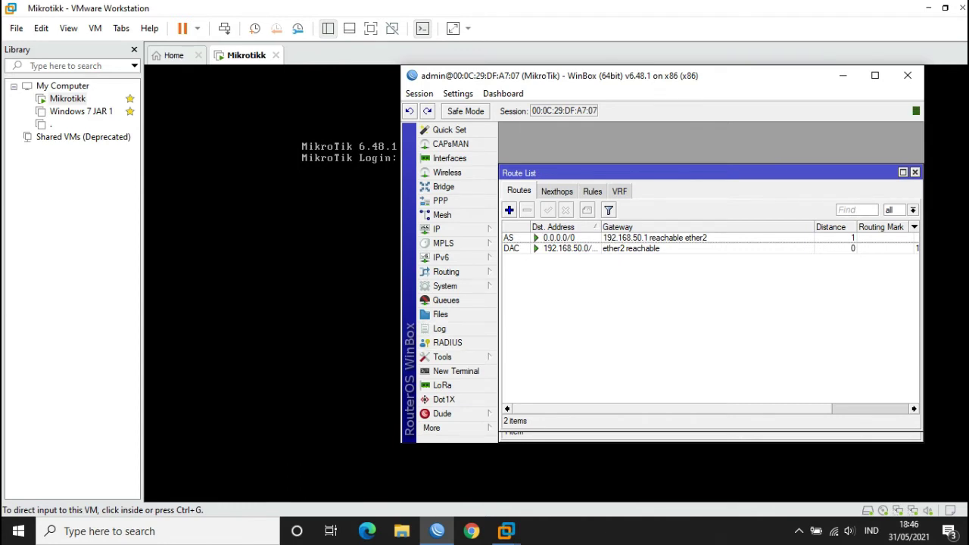
{"action": "left_click", "coordinate": [915, 173]}
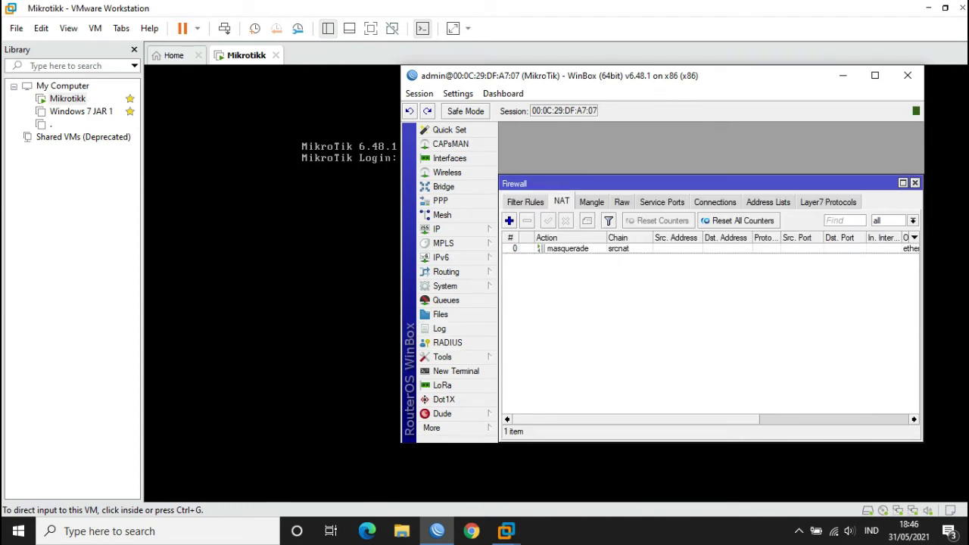
{"action": "left_click", "coordinate": [915, 183]}
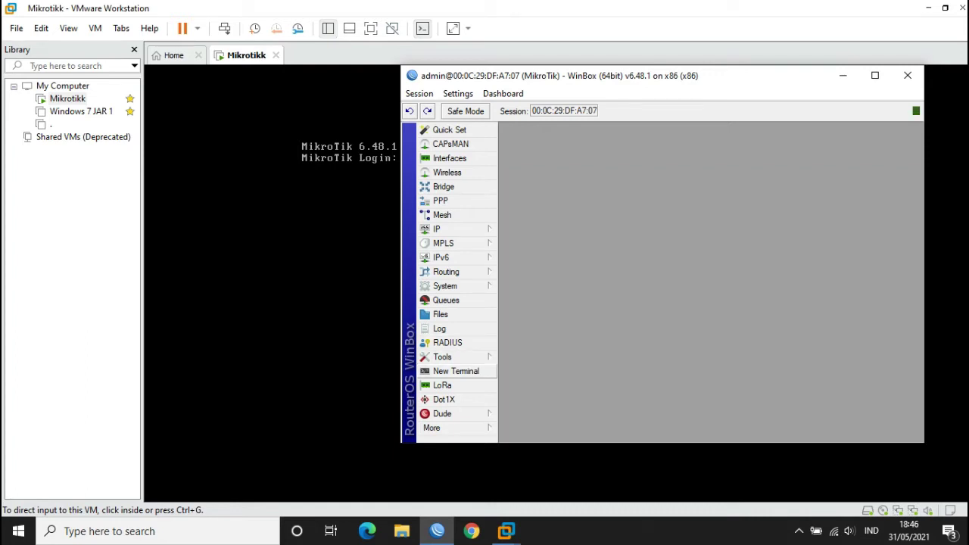
- In a new router terminal, ping 8.8.8.8 and stop it after the replies
{"action": "left_click", "coordinate": [456, 371]}
{"action": "key", "text": "Return"}
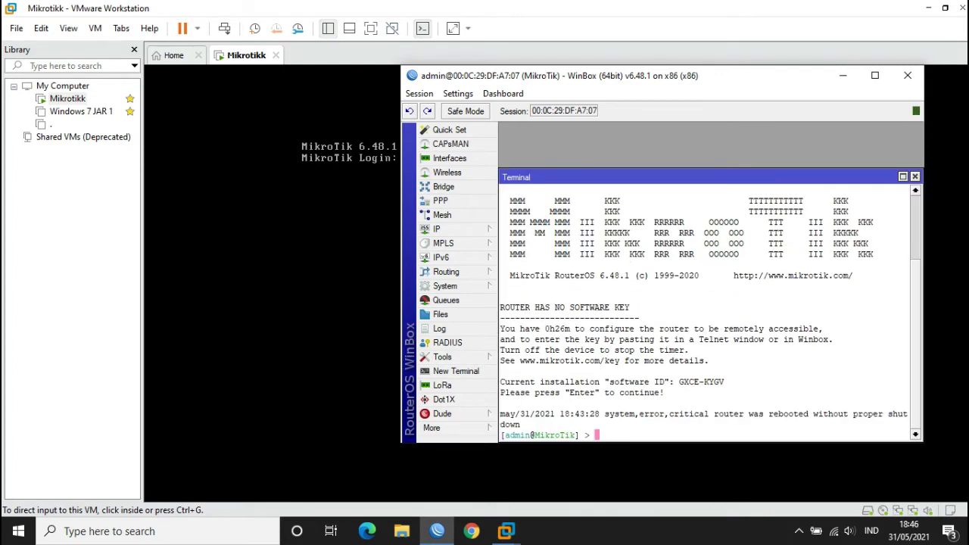
{"action": "type", "text": "ping 8.8.8.8"}
{"action": "key", "text": "Return"}
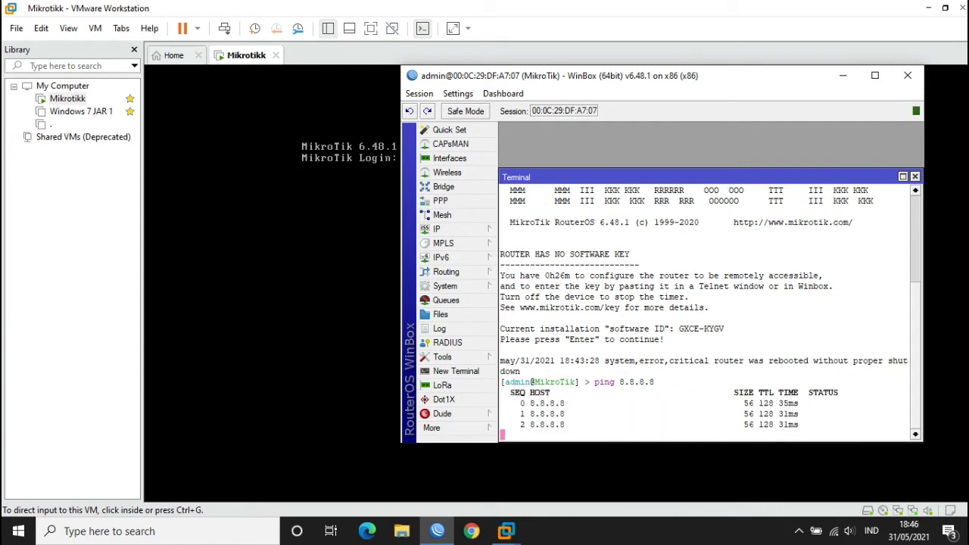
{"action": "key", "text": "ctrl+c"}
- Ping google.com from the terminal, then close the terminal
{"action": "key", "text": "Up"}
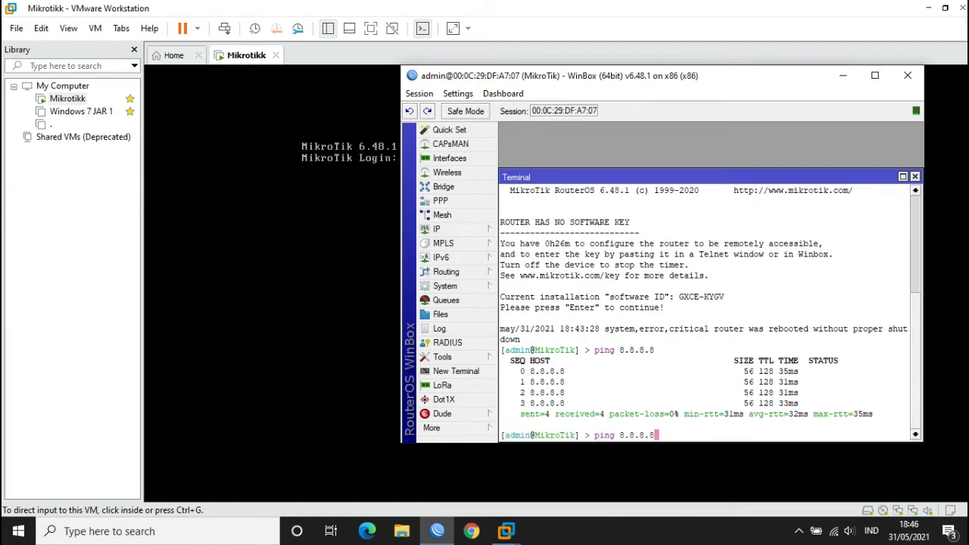
{"action": "key", "text": "BackSpace"}
{"action": "key", "text": "BackSpace"}
{"action": "key", "text": "BackSpace"}
{"action": "key", "text": "BackSpace"}
{"action": "key", "text": "BackSpace"}
{"action": "key", "text": "BackSpace"}
{"action": "key", "text": "BackSpace"}
{"action": "type", "text": "google.com"}
{"action": "key", "text": "Return"}
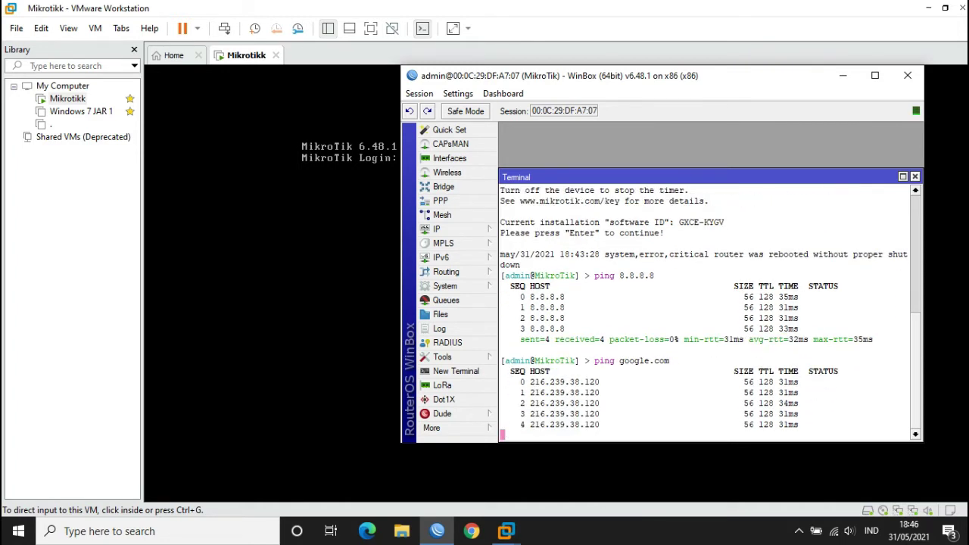
{"action": "key", "text": "ctrl+d"}
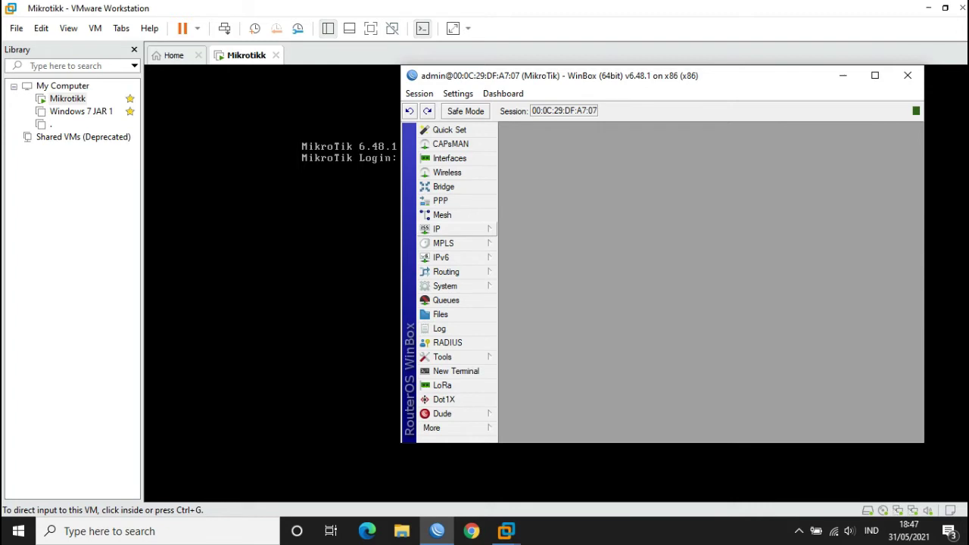
- Open IP > Hotspot and review the Users, Server Profiles and Servers tabs
{"action": "left_click", "coordinate": [447, 229]}
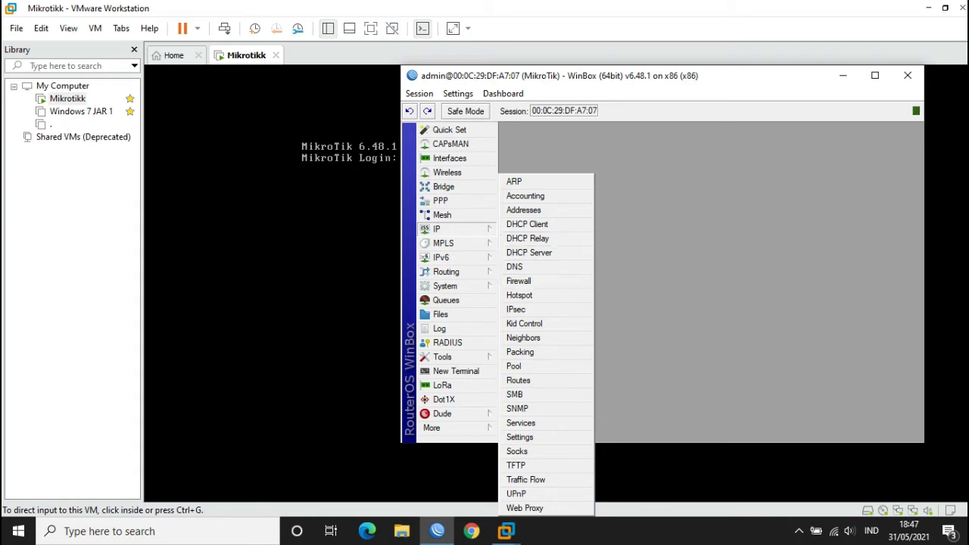
{"action": "key", "text": "Escape"}
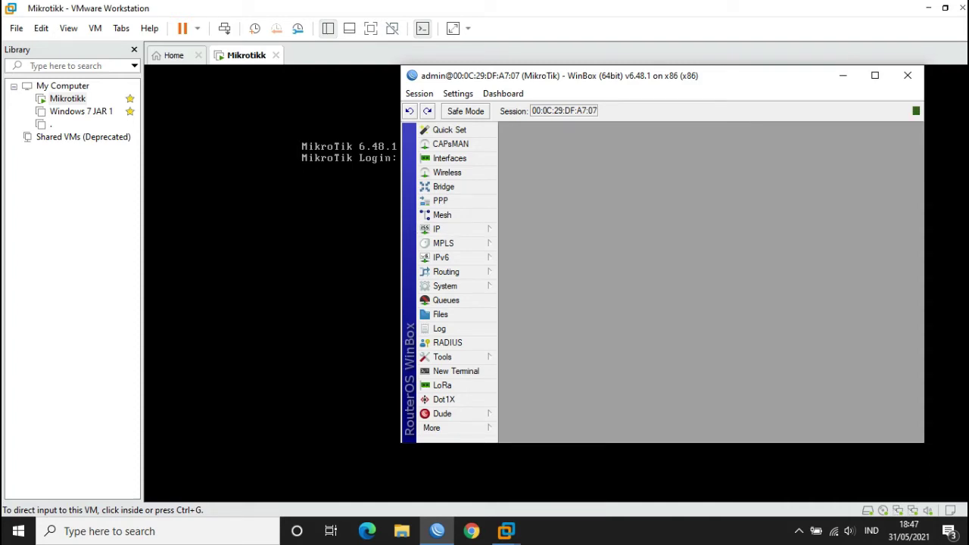
{"action": "mouse_move", "coordinate": [447, 229]}
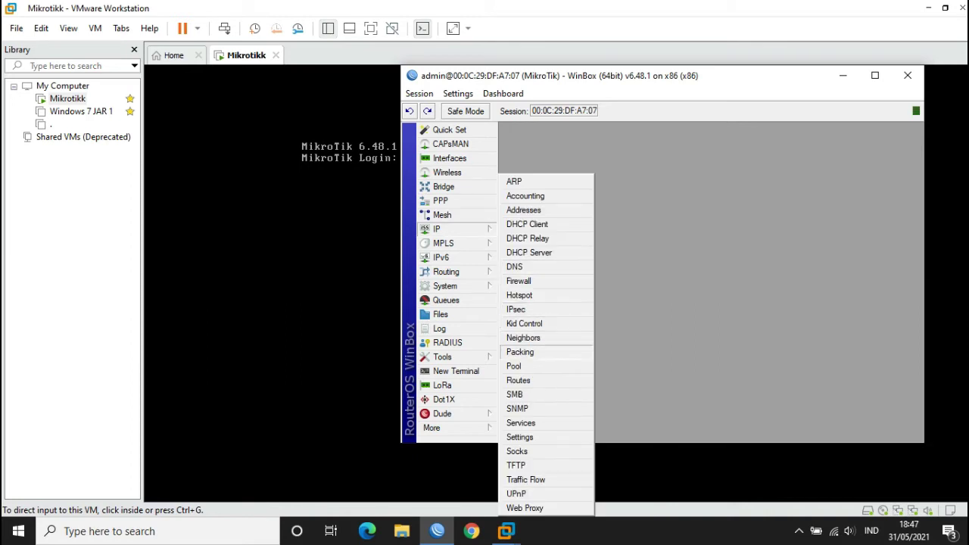
{"action": "left_click", "coordinate": [520, 295]}
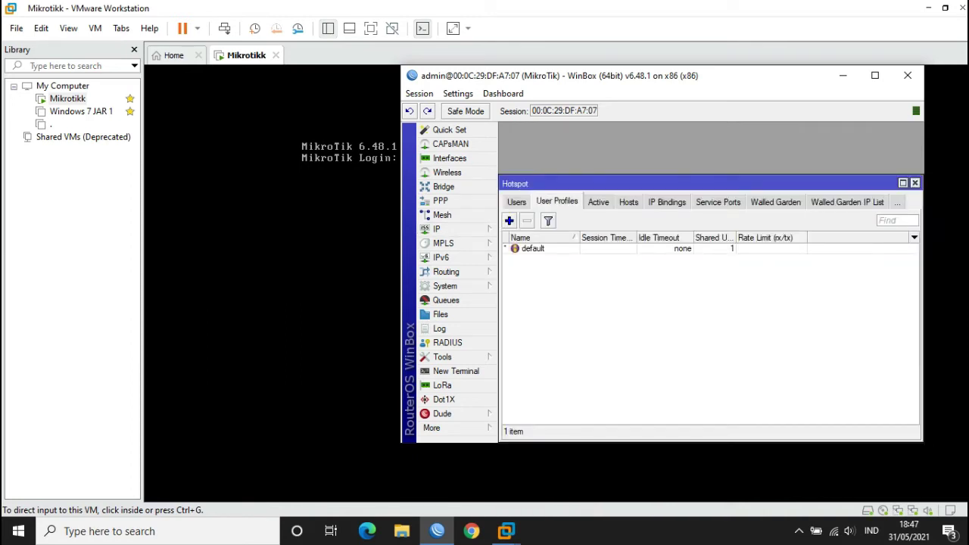
{"action": "left_click", "coordinate": [517, 202]}
{"action": "left_click", "coordinate": [531, 202]}
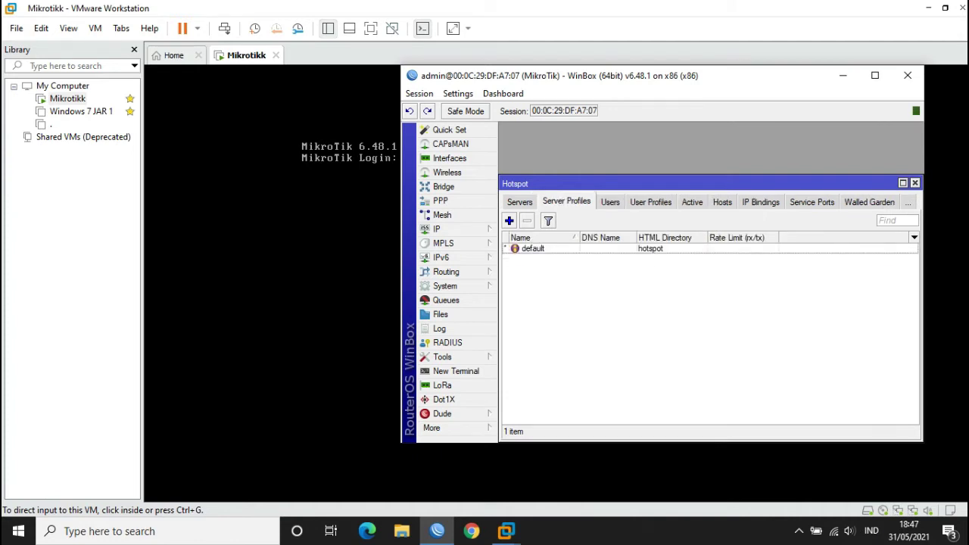
{"action": "left_click", "coordinate": [519, 202]}
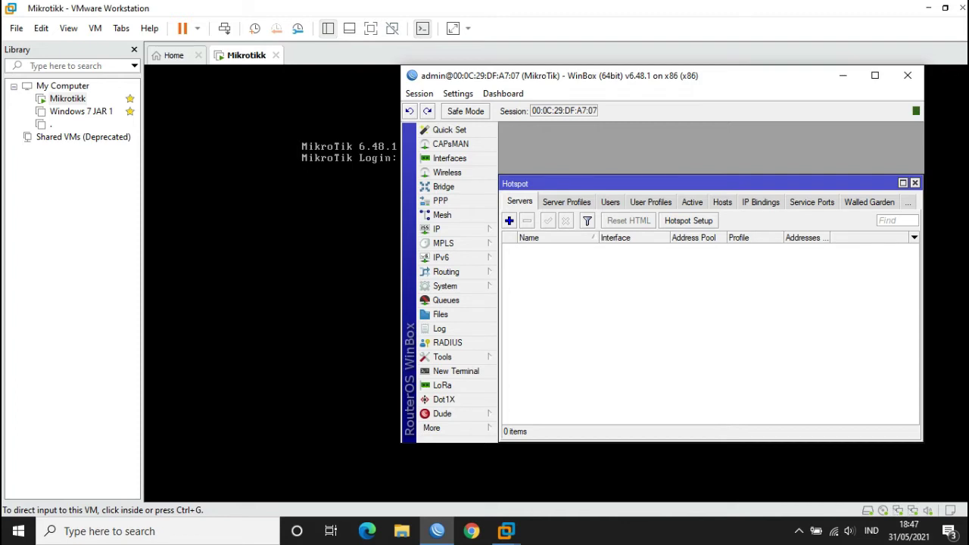
- Start Hotspot Setup, check the available interfaces, cancel it and close the Hotspot window
{"action": "left_click", "coordinate": [688, 220]}
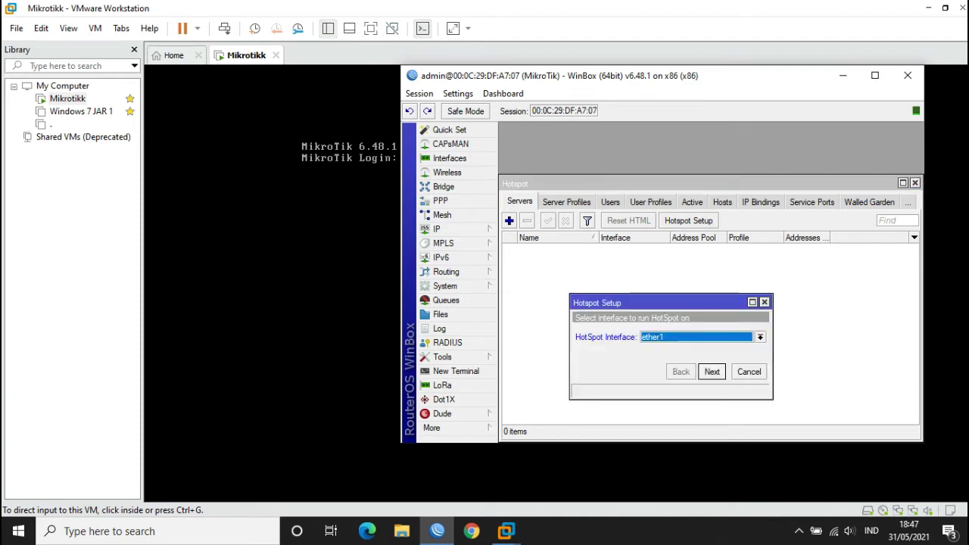
{"action": "left_click", "coordinate": [761, 337]}
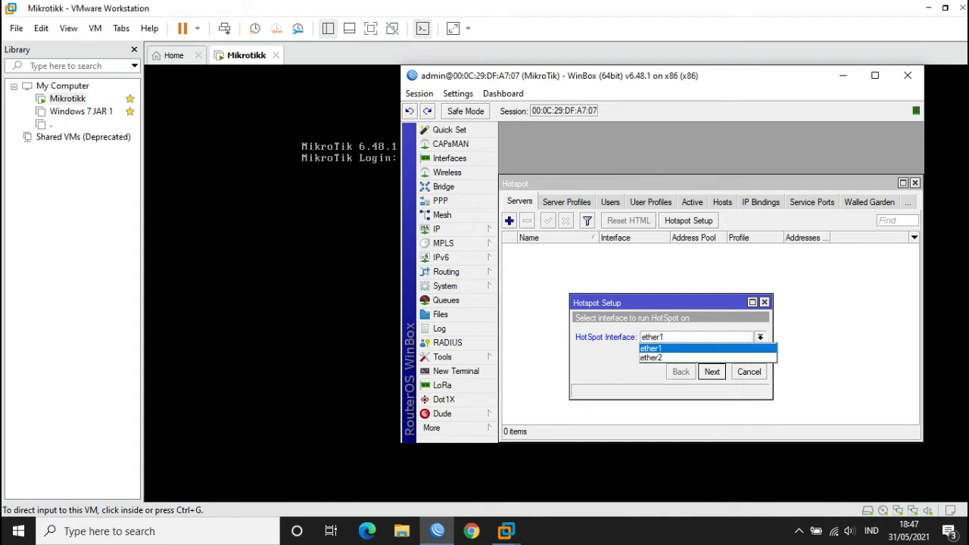
{"action": "key", "text": "Escape"}
{"action": "key", "text": "Escape"}
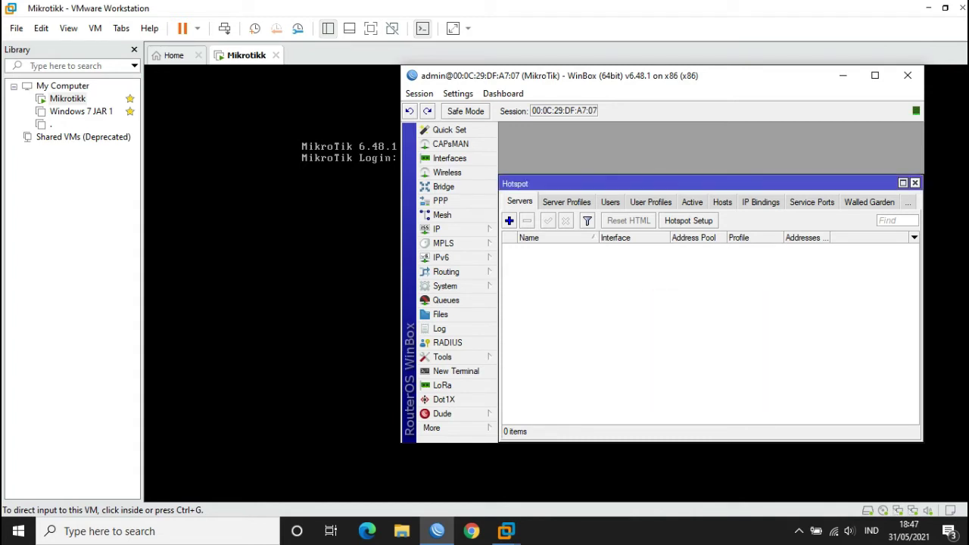
{"action": "left_click", "coordinate": [915, 184]}
- Check the interfaces offered for a new IP address, then cancel and close the Address List
{"action": "left_click", "coordinate": [437, 229]}
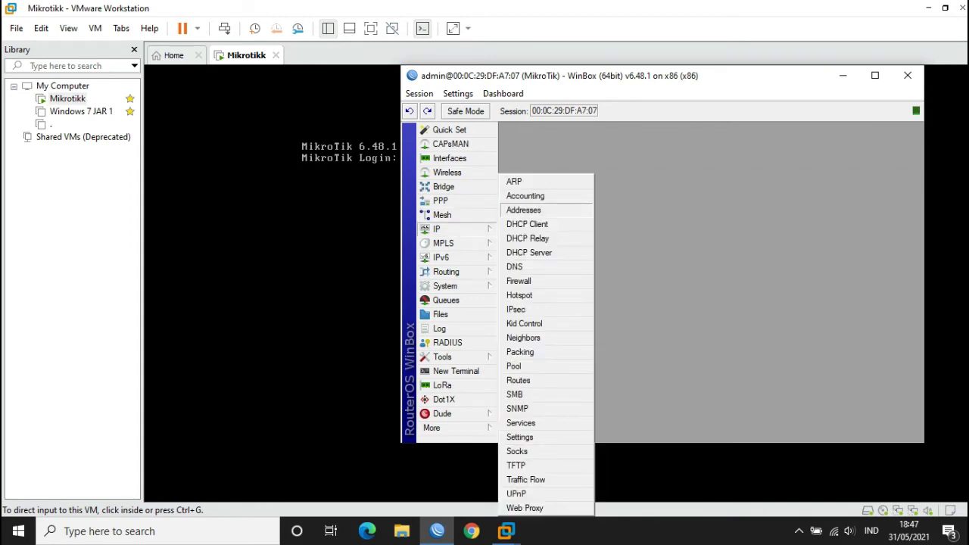
{"action": "left_click", "coordinate": [523, 209]}
{"action": "left_click", "coordinate": [603, 184]}
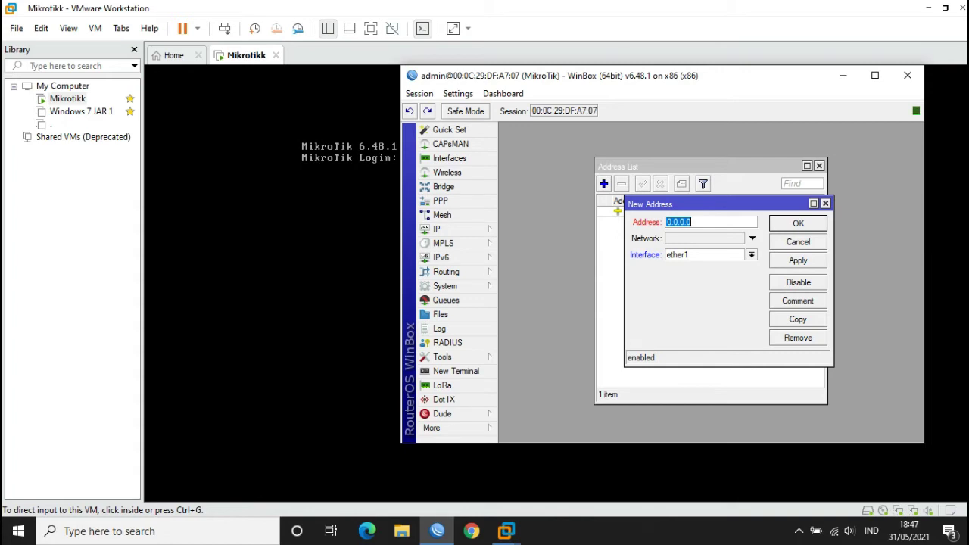
{"action": "left_click", "coordinate": [751, 254]}
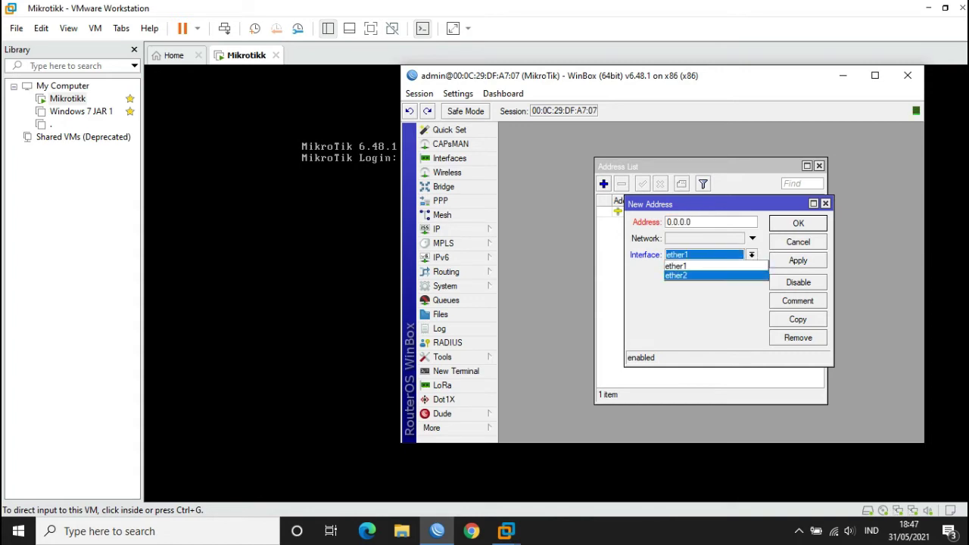
{"action": "left_click", "coordinate": [686, 265]}
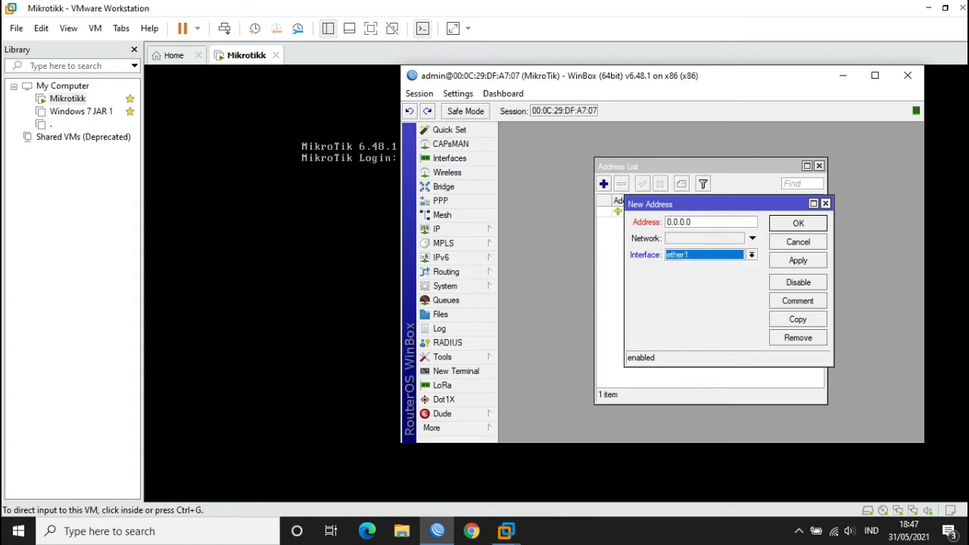
{"action": "left_click", "coordinate": [798, 242]}
{"action": "left_click", "coordinate": [820, 165]}
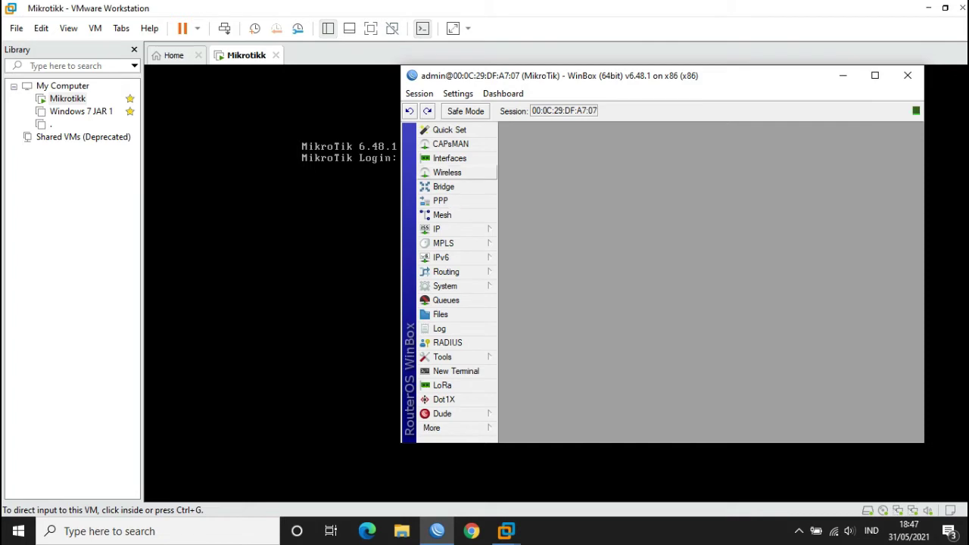
- Review the Interface List, close it, and minimize WinBox
{"action": "left_click", "coordinate": [449, 158]}
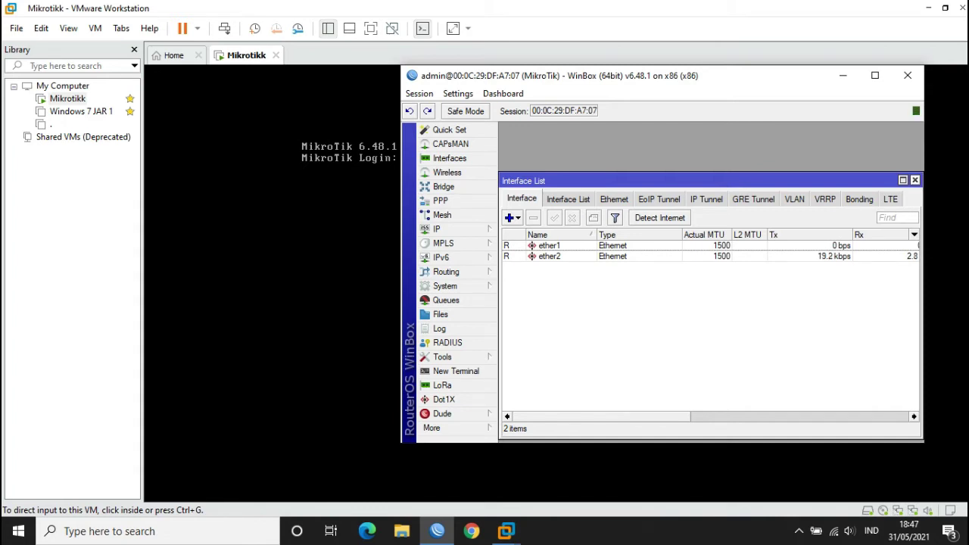
{"action": "left_click", "coordinate": [915, 179]}
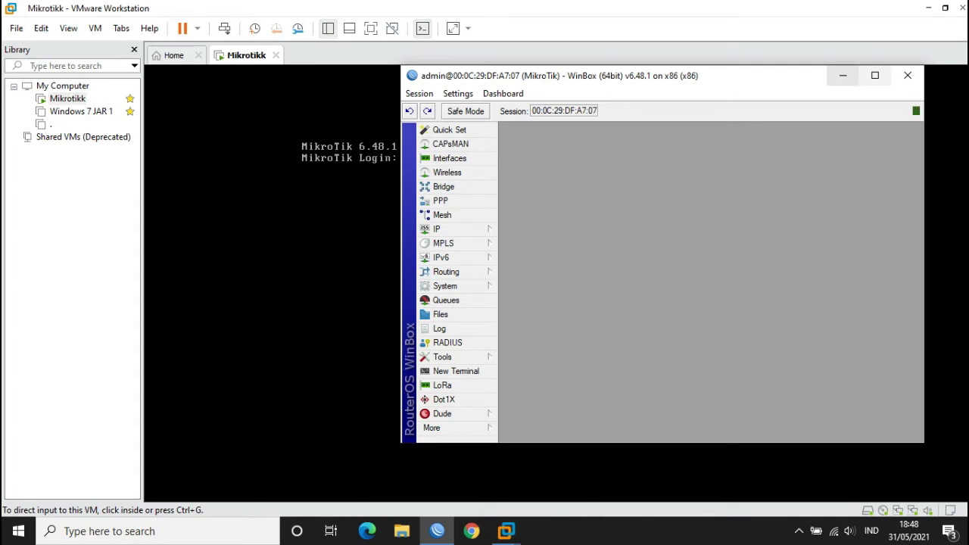
{"action": "left_click", "coordinate": [843, 75]}
- Open the Mikrotikk VM settings and review its two existing network adapters
{"action": "right_click", "coordinate": [72, 101]}
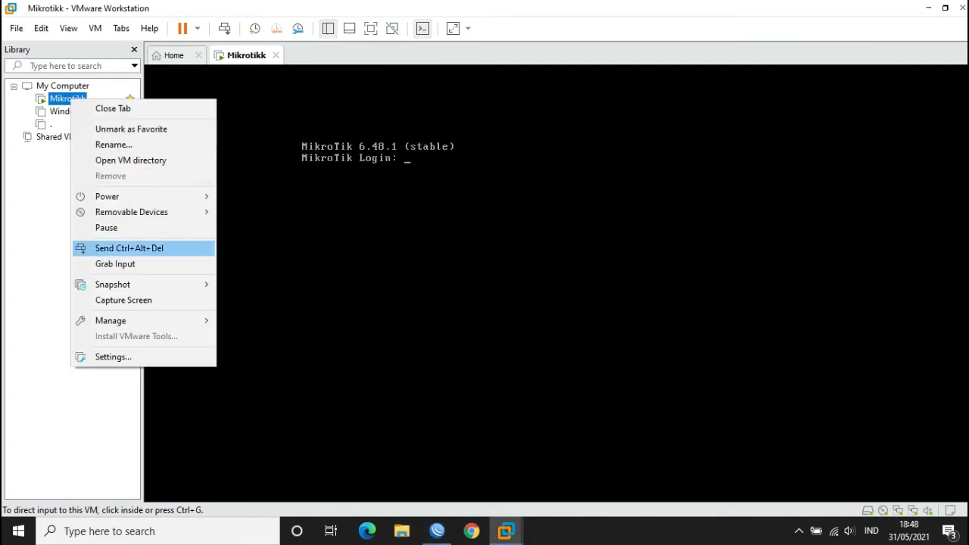
{"action": "left_click", "coordinate": [113, 356]}
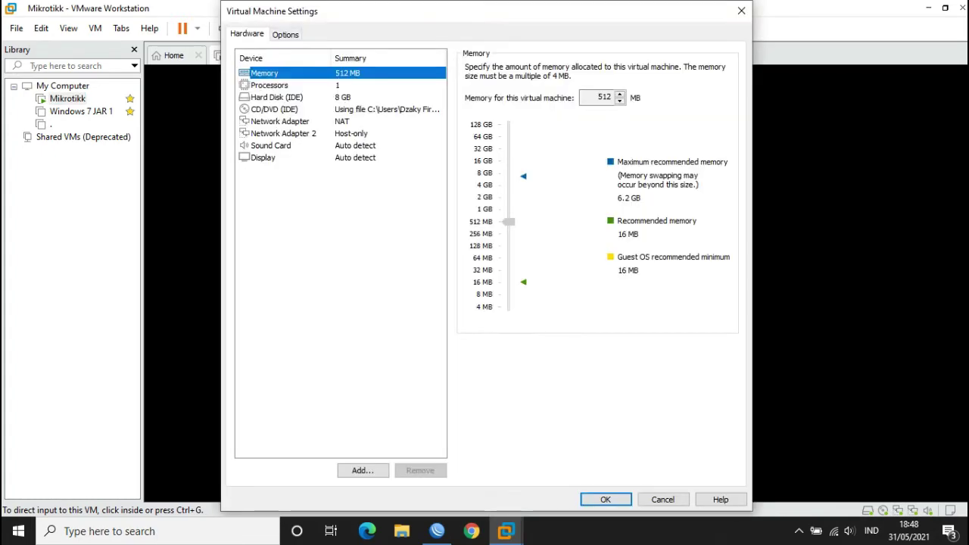
{"action": "left_click", "coordinate": [284, 133]}
{"action": "left_click", "coordinate": [281, 121]}
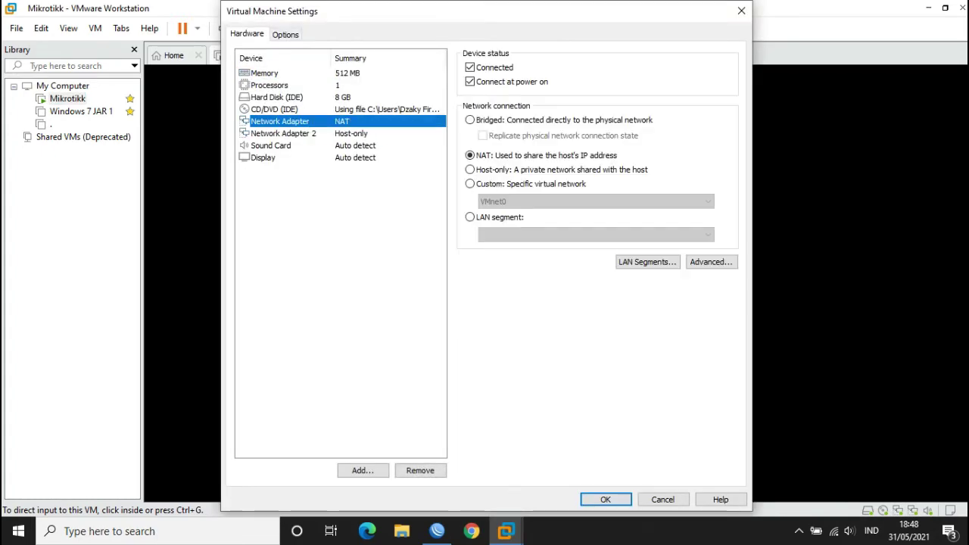
{"action": "left_click", "coordinate": [284, 134]}
- Add Network Adapter 3 set to Host-only and save the VM settings
{"action": "left_click", "coordinate": [363, 470]}
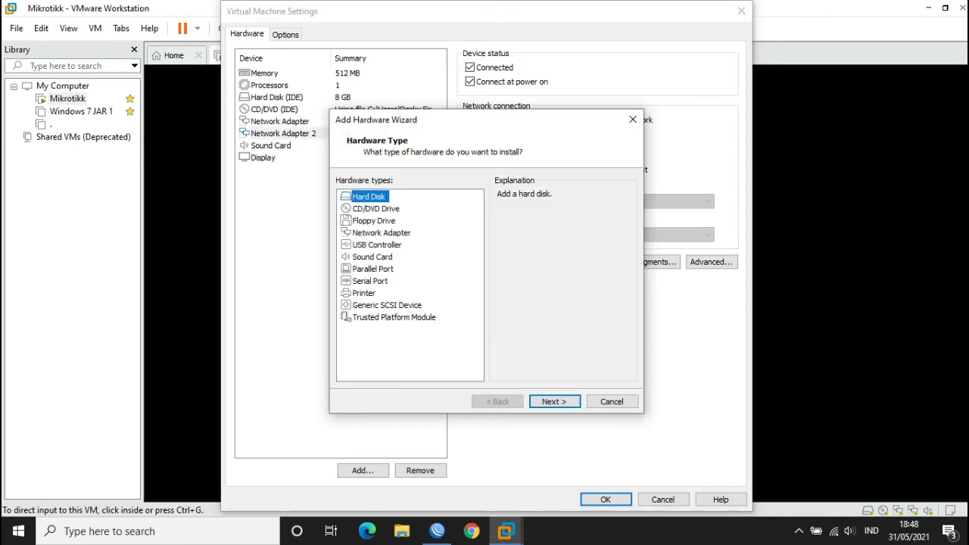
{"action": "left_click", "coordinate": [381, 232]}
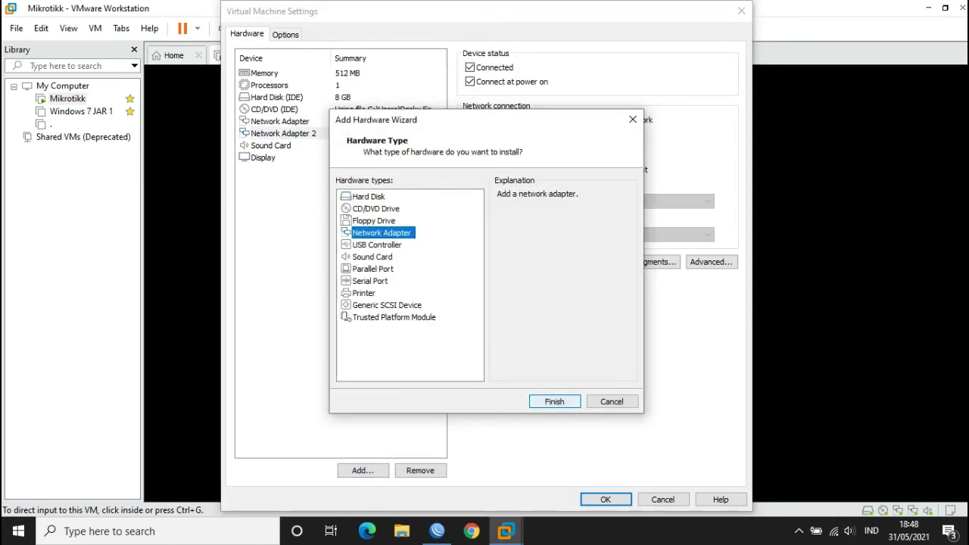
{"action": "left_click", "coordinate": [554, 402]}
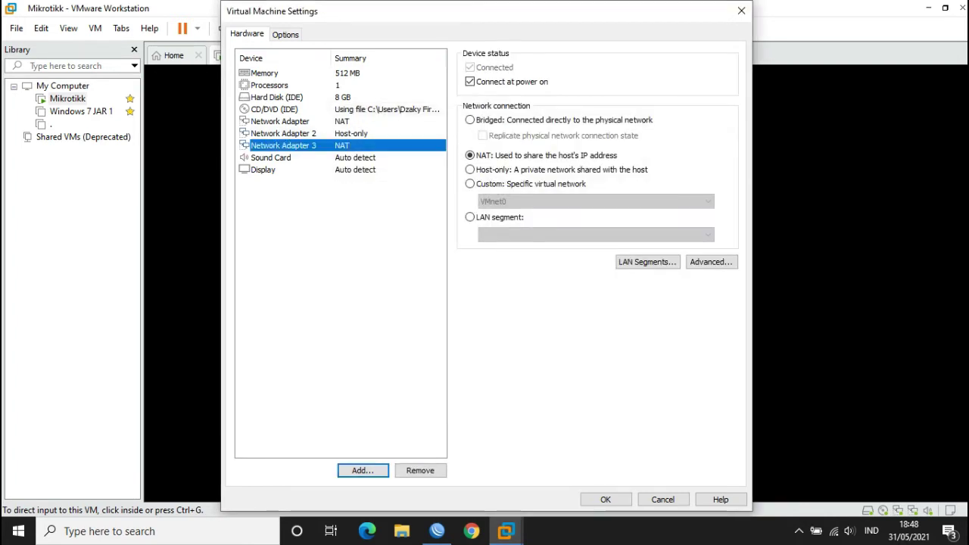
{"action": "left_click", "coordinate": [470, 169]}
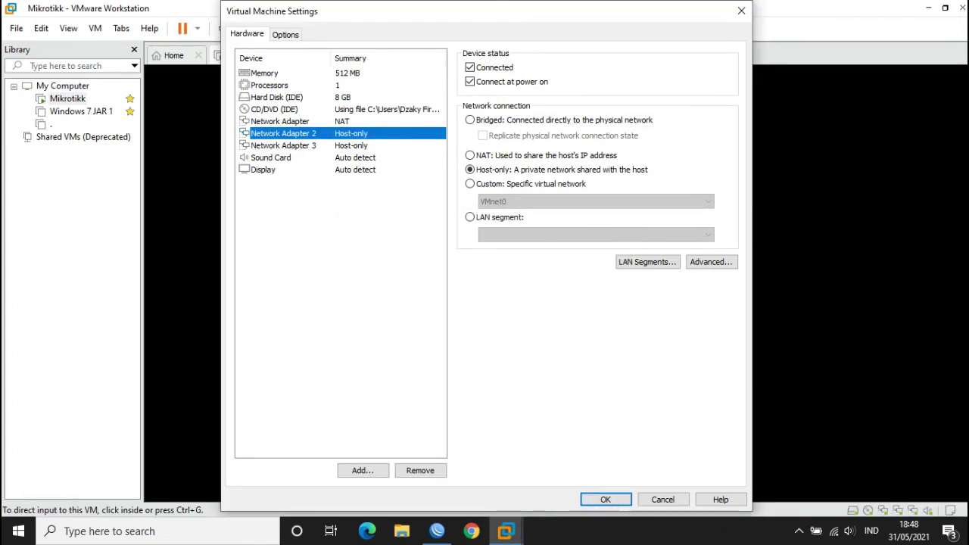
{"action": "key", "text": "Return"}
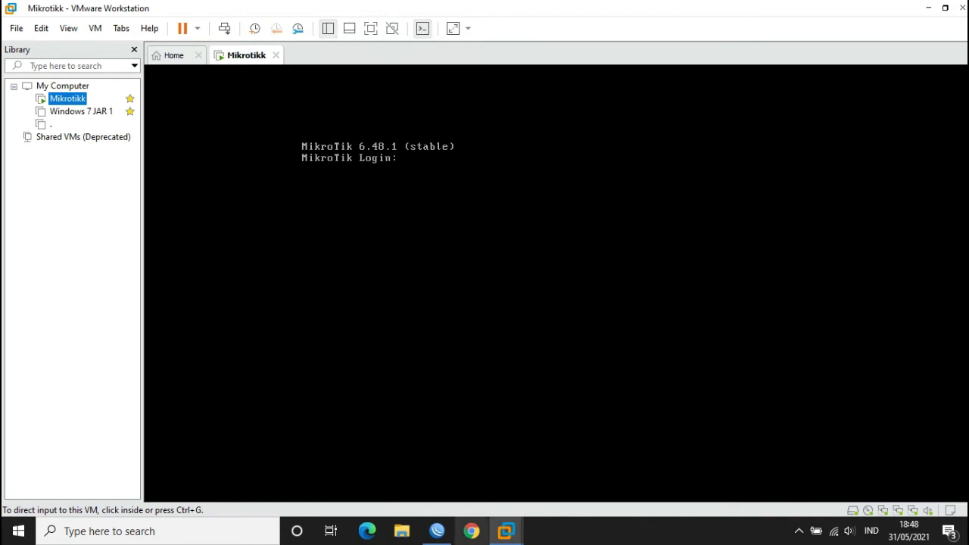
- Bring WinBox back and check the router's interface list
{"action": "left_click", "coordinate": [437, 531]}
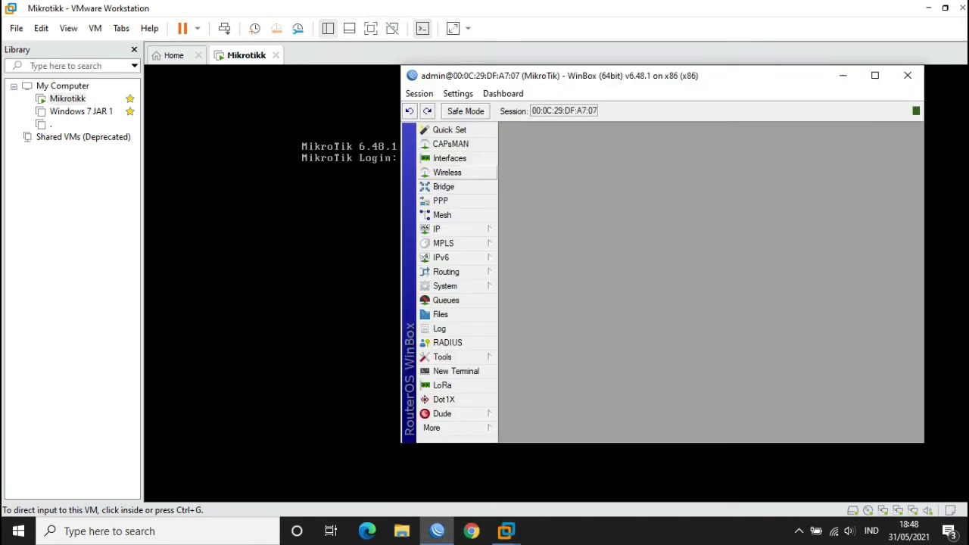
{"action": "left_click", "coordinate": [450, 158]}
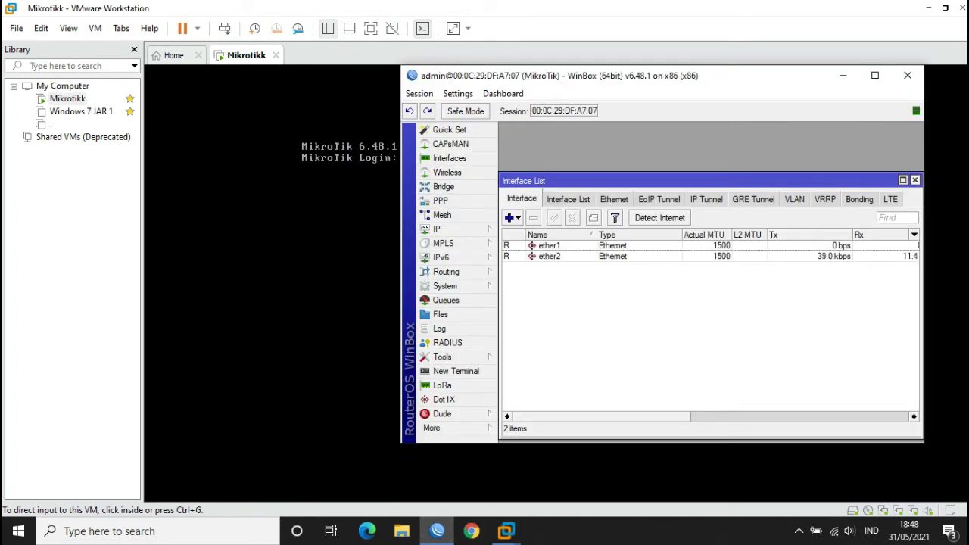
{"action": "key", "text": "Escape"}
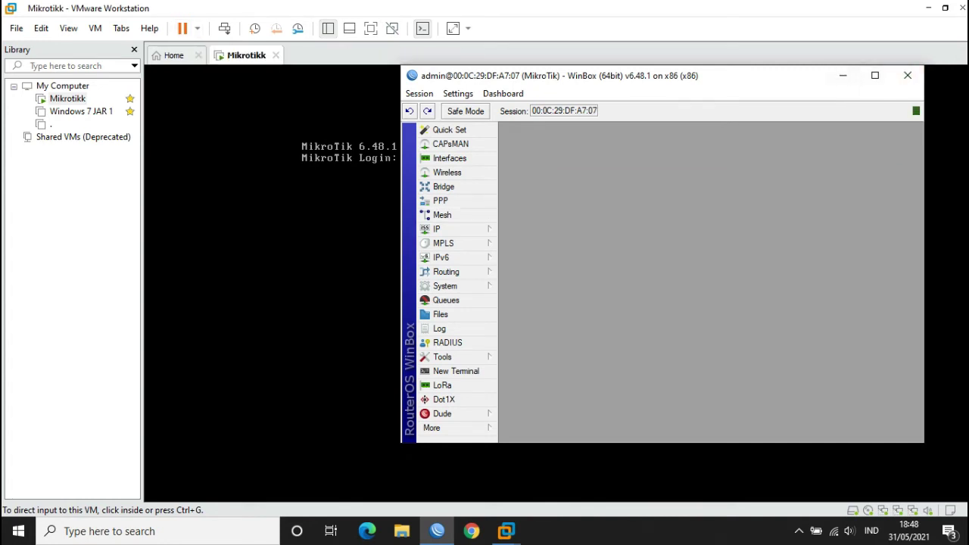
- Shut down the Mikrotikk guest and start it up again
{"action": "left_click", "coordinate": [197, 28]}
{"action": "left_click", "coordinate": [227, 63]}
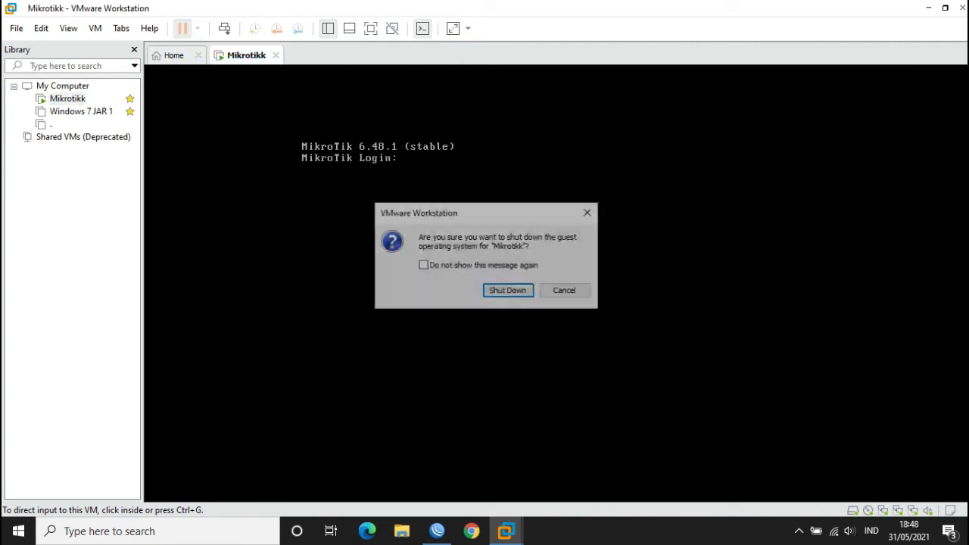
{"action": "key", "text": "Return"}
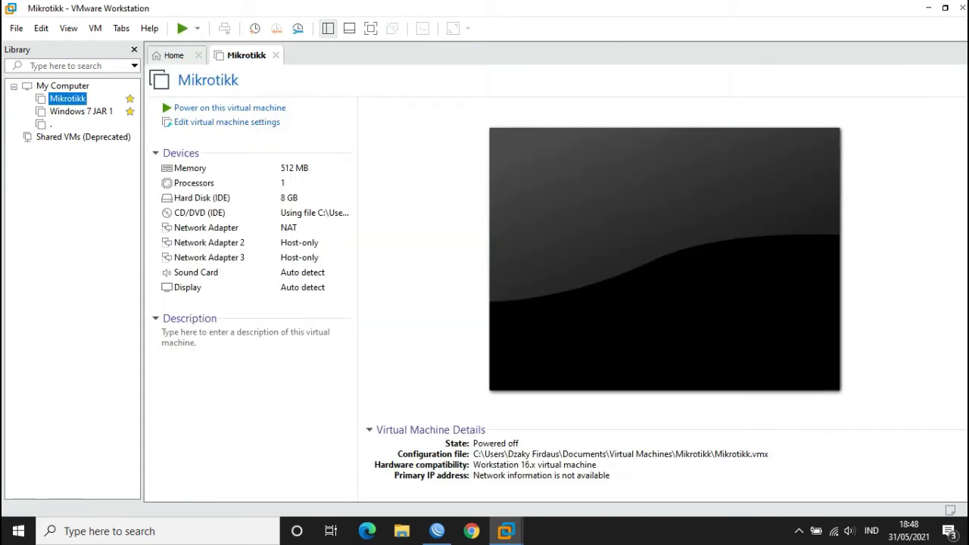
{"action": "left_click", "coordinate": [197, 28]}
{"action": "key", "text": "Return"}
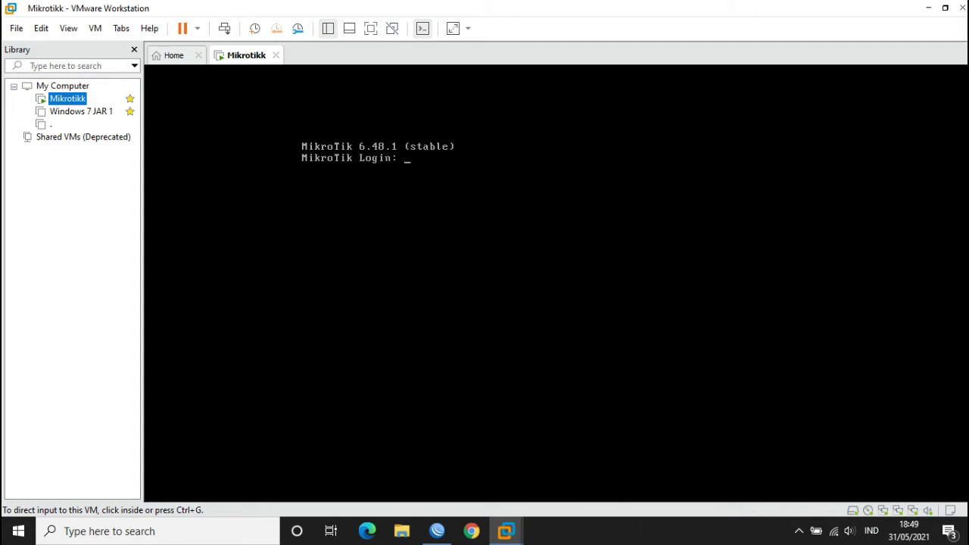
- Refresh WinBox neighbors and connect to the router at 00:0C:29:DF:A7:11
{"action": "left_click", "coordinate": [437, 531]}
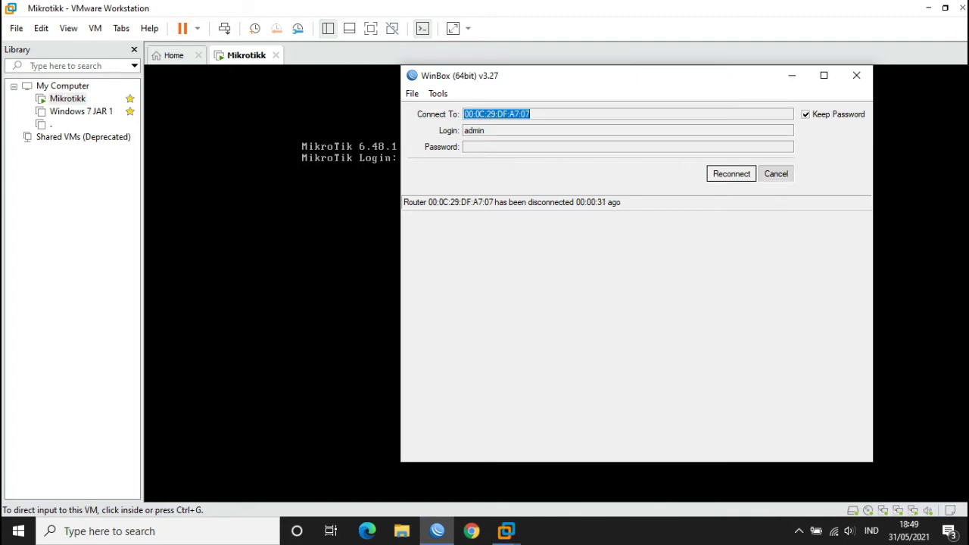
{"action": "left_click", "coordinate": [777, 174]}
{"action": "left_click", "coordinate": [443, 243]}
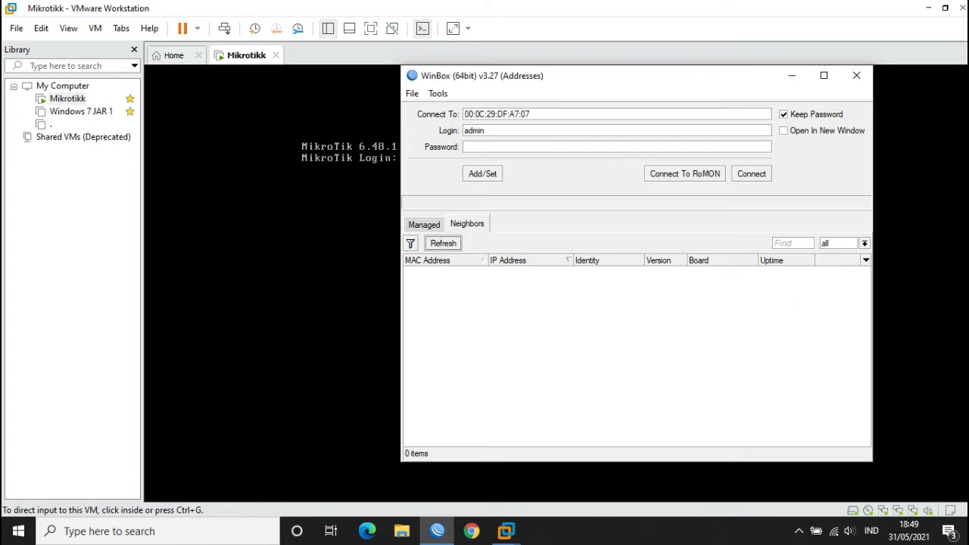
{"action": "key", "text": "space"}
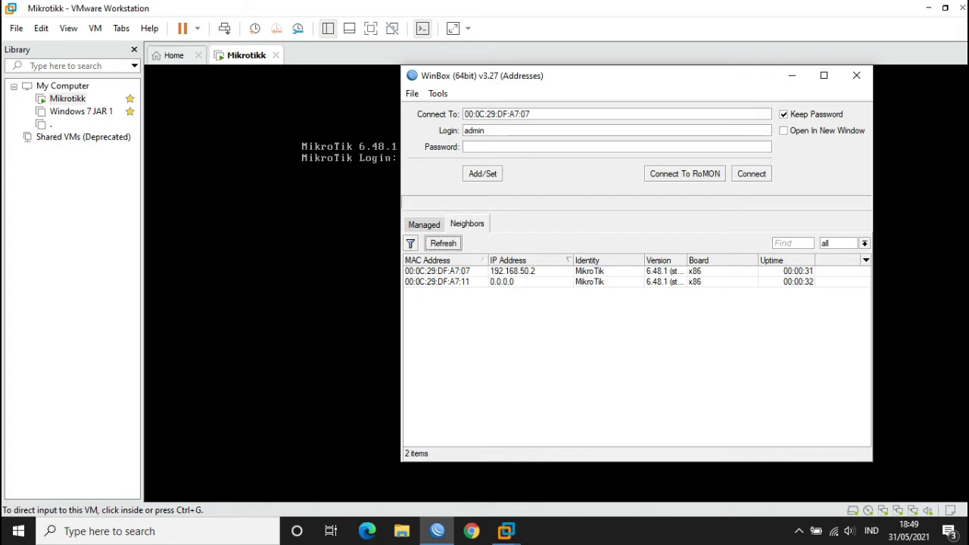
{"action": "left_click", "coordinate": [437, 282]}
{"action": "key", "text": "Return"}
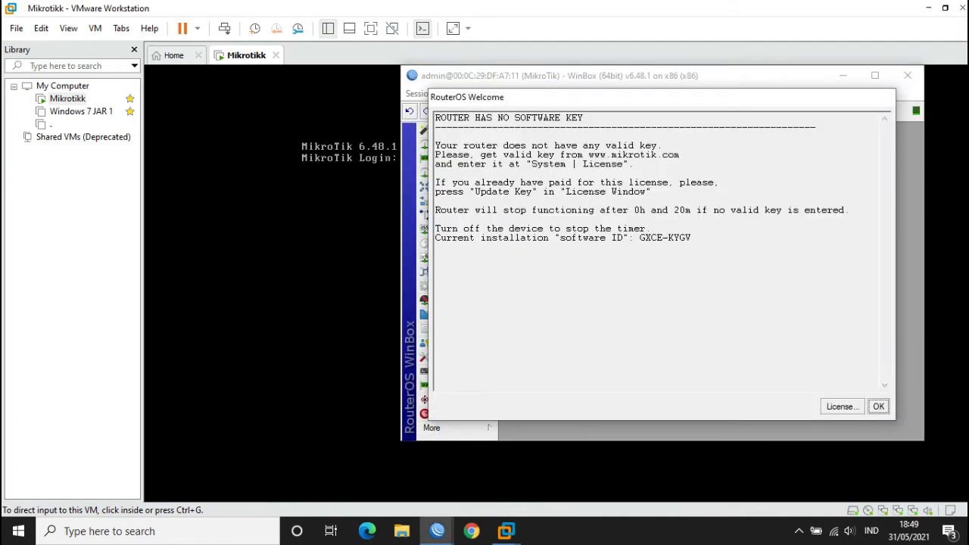
- Dismiss the RouterOS welcome notice and check the interface list for ether3
{"action": "key", "text": "Return"}
{"action": "left_click", "coordinate": [450, 158]}
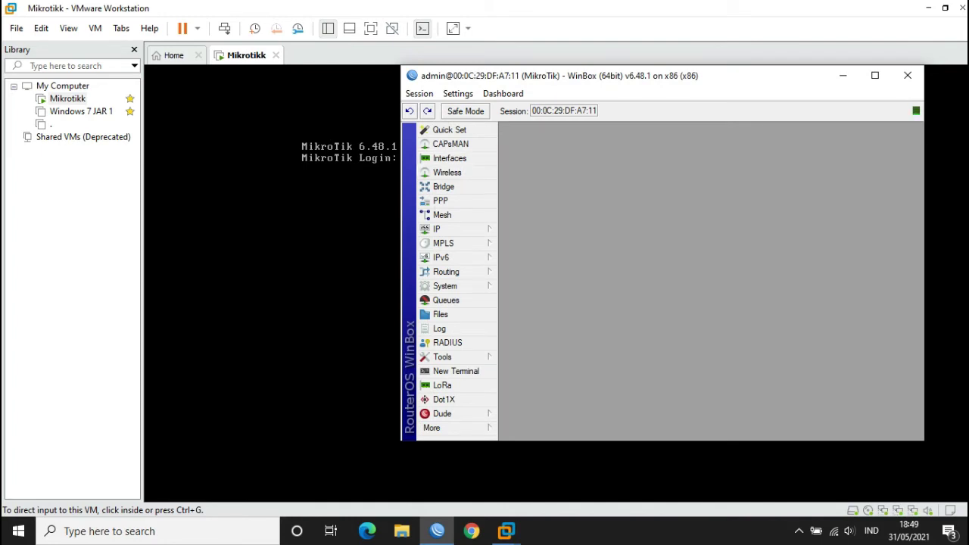
{"action": "left_click", "coordinate": [915, 154]}
- Add address 192.168.100.2/24 on ether3 with network 192.168.100.0
{"action": "left_click", "coordinate": [447, 229]}
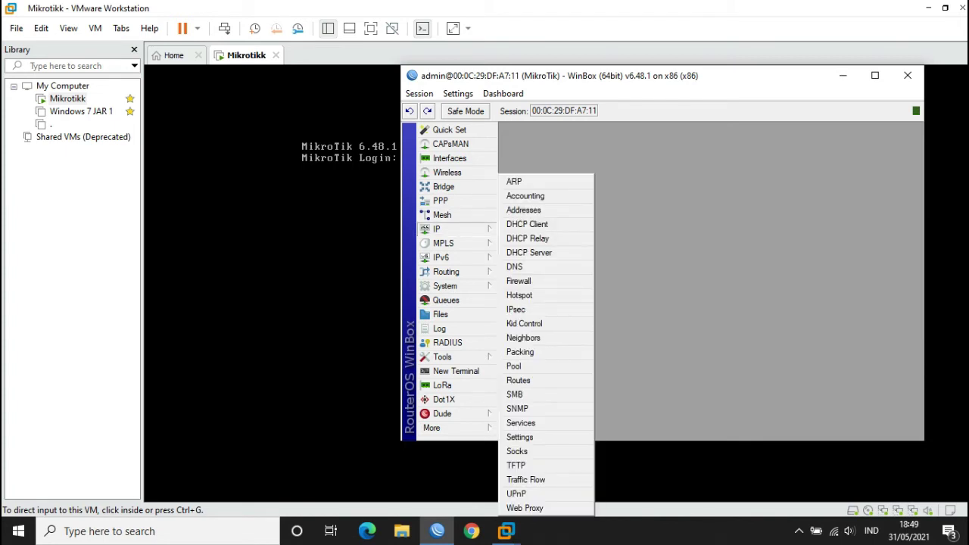
{"action": "left_click", "coordinate": [523, 210]}
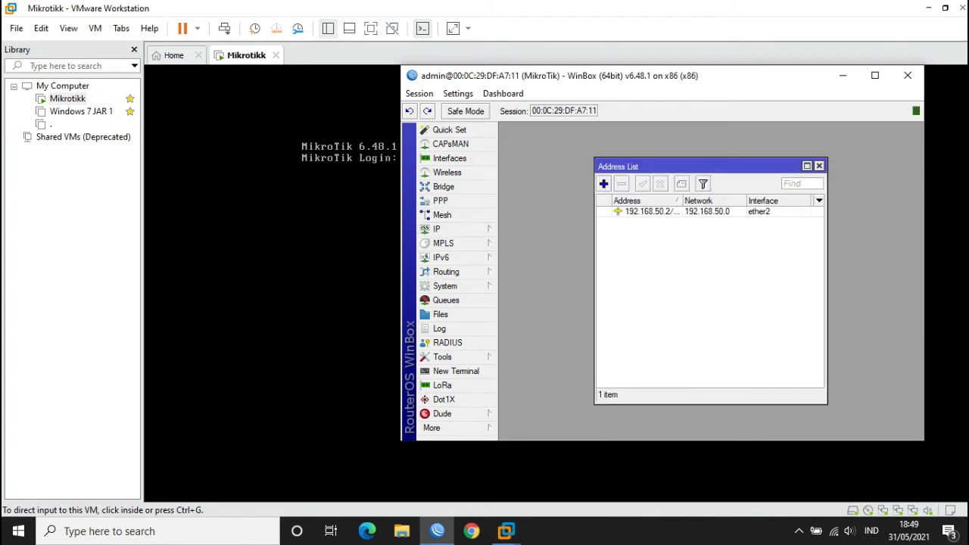
{"action": "left_click", "coordinate": [604, 184]}
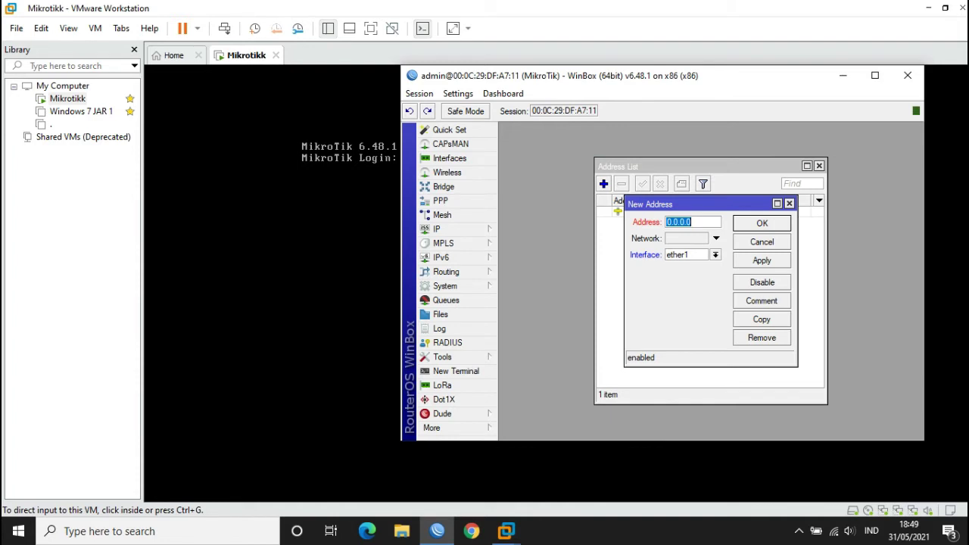
{"action": "type", "text": "192.168"}
{"action": "type", "text": ".100"}
{"action": "type", "text": "."}
{"action": "type", "text": "2/24"}
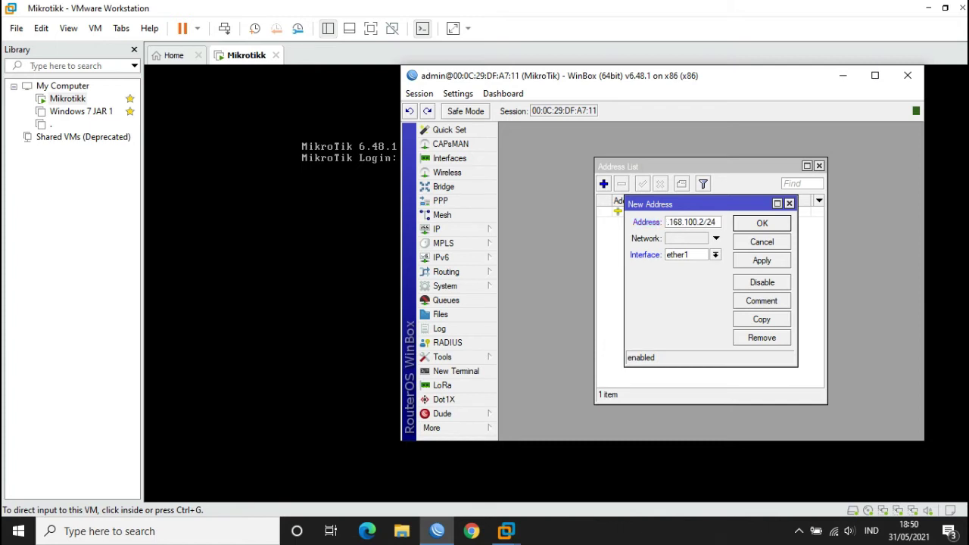
{"action": "left_click", "coordinate": [716, 255]}
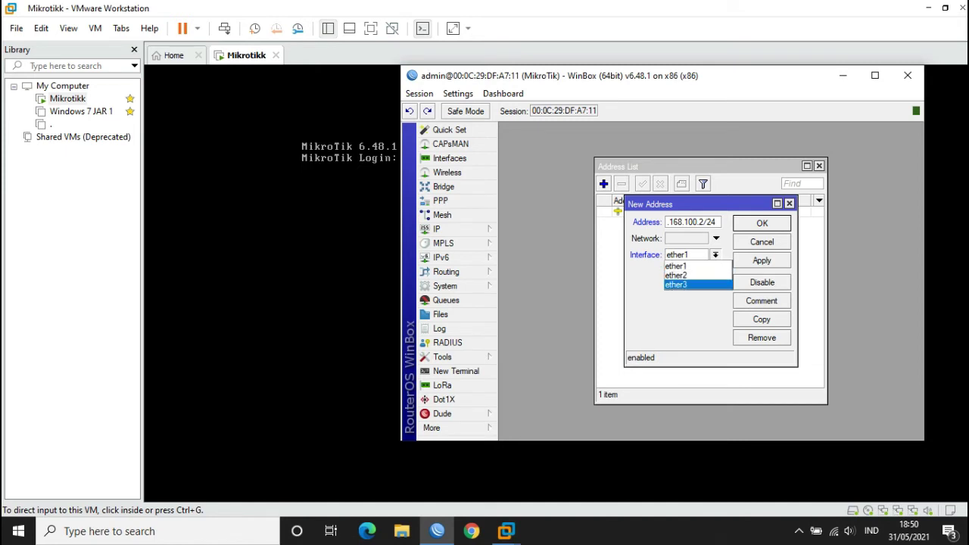
{"action": "left_click", "coordinate": [682, 285]}
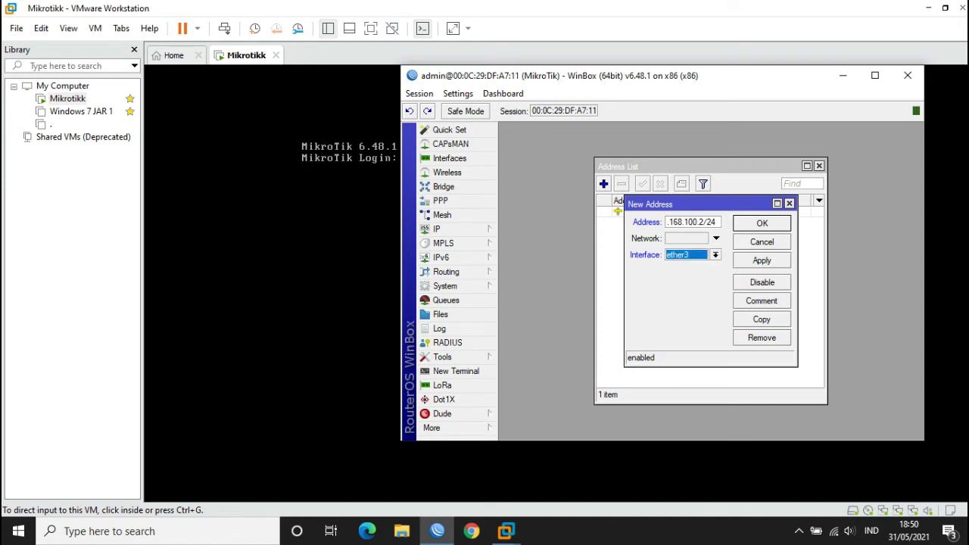
{"action": "left_click", "coordinate": [715, 238]}
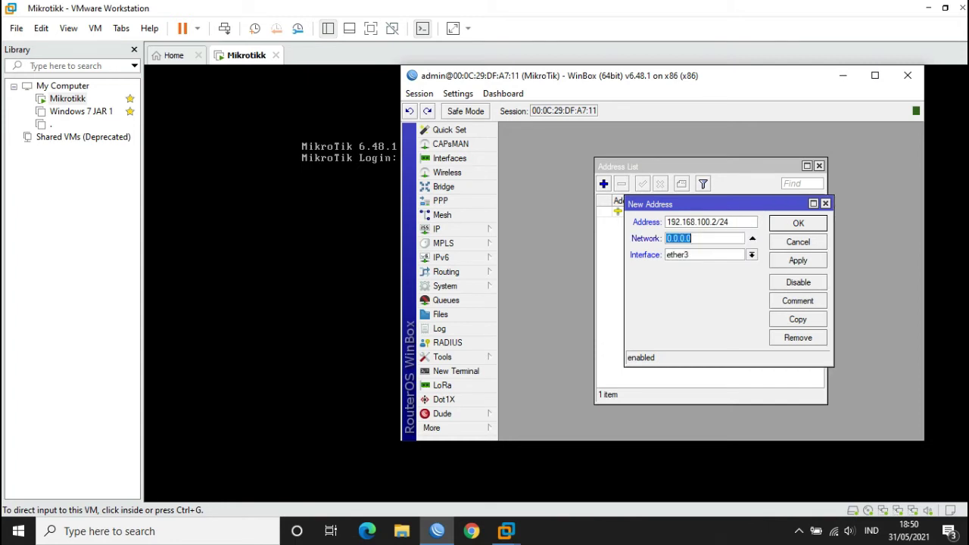
{"action": "type", "text": "192.168.100.0"}
{"action": "left_click", "coordinate": [798, 260]}
{"action": "left_click", "coordinate": [799, 223]}
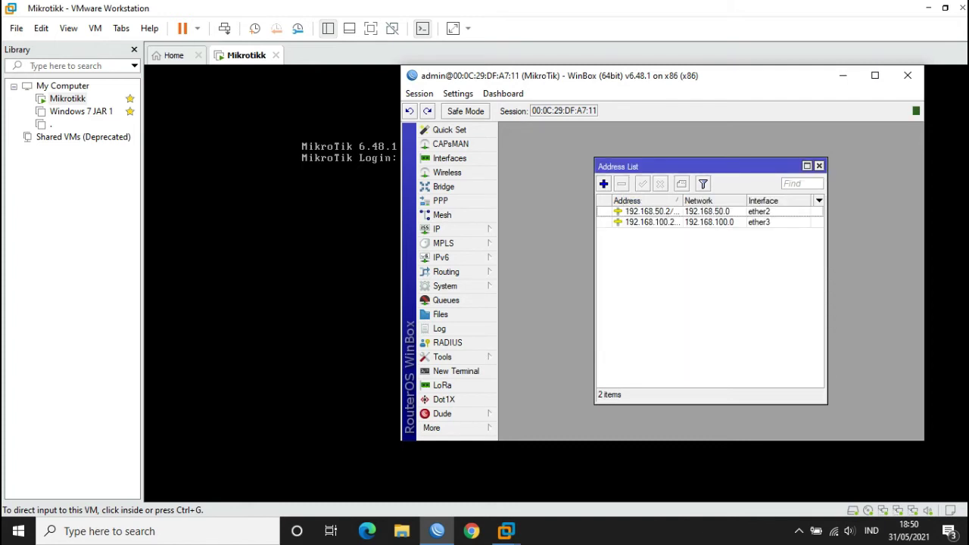
- Close the Address List and start Hotspot Setup with ether3 as the interface
{"action": "left_click", "coordinate": [819, 165]}
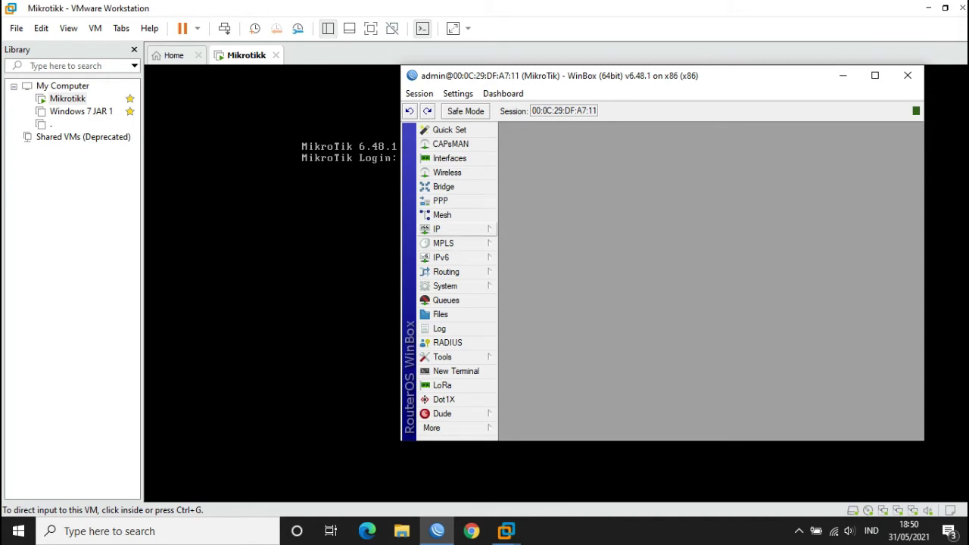
{"action": "left_click", "coordinate": [455, 229]}
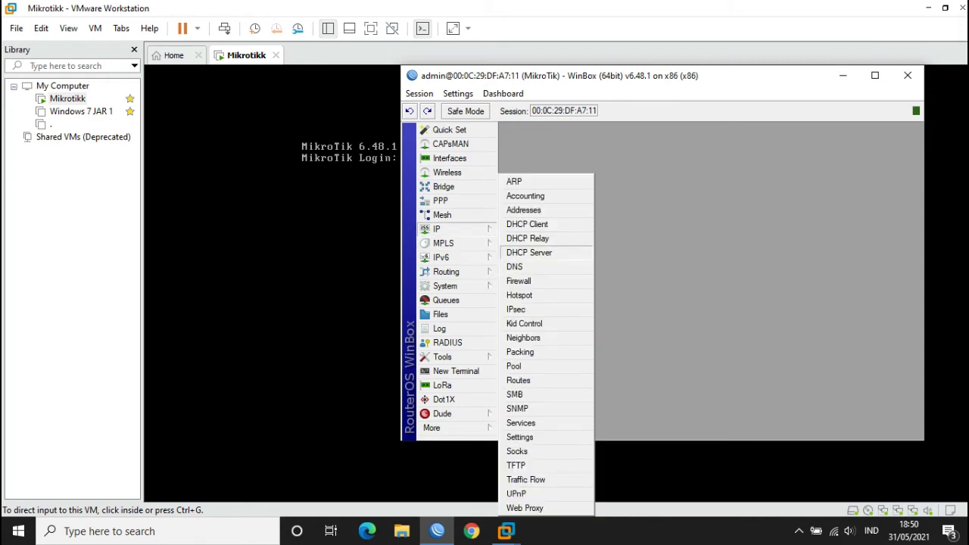
{"action": "left_click", "coordinate": [519, 295]}
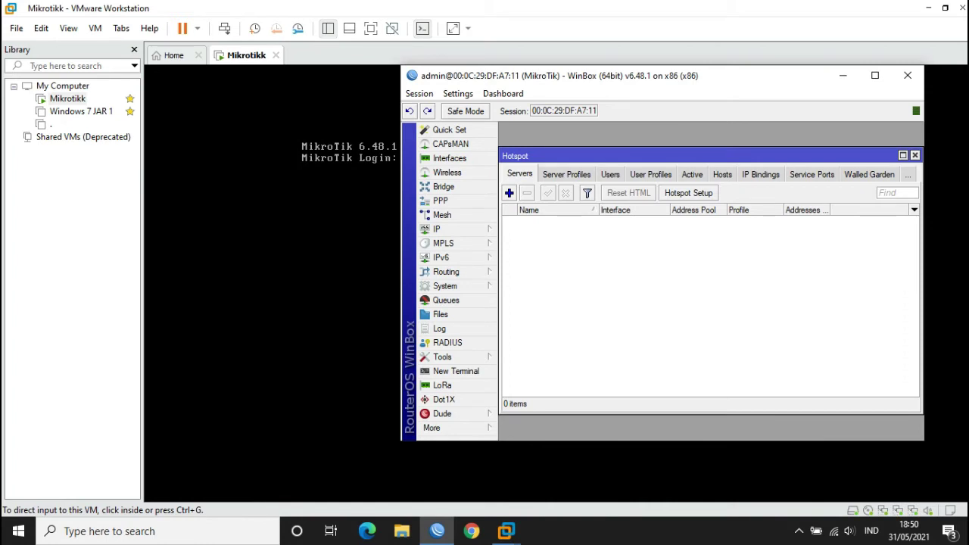
{"action": "left_click", "coordinate": [689, 192]}
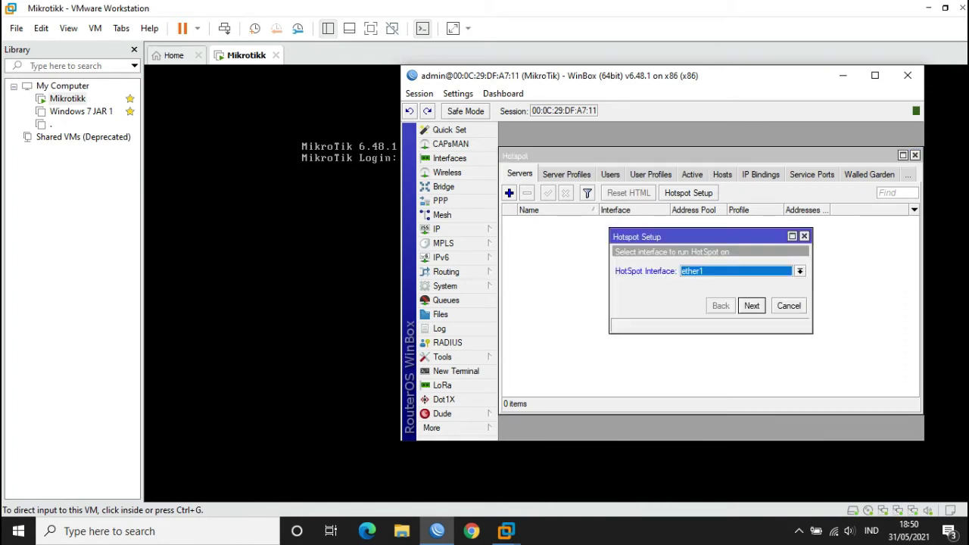
{"action": "left_click", "coordinate": [800, 270]}
{"action": "left_click", "coordinate": [712, 280]}
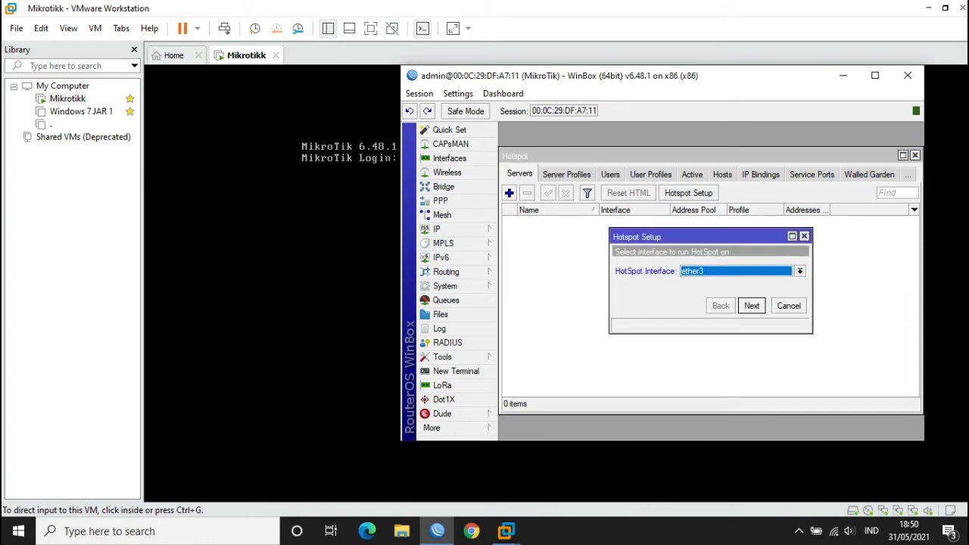
{"action": "left_click", "coordinate": [751, 305]}
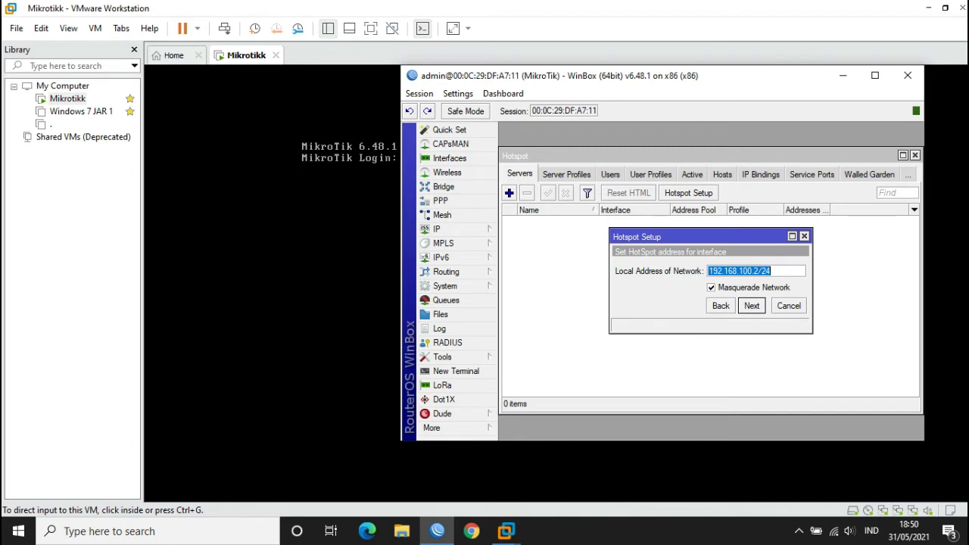
- Accept address 192.168.100.2/24, the pool, no certificate, no SMTP, DNS 118.98.44.100 and 8.8.8.8, and an empty DNS name
{"action": "key", "text": "Return"}
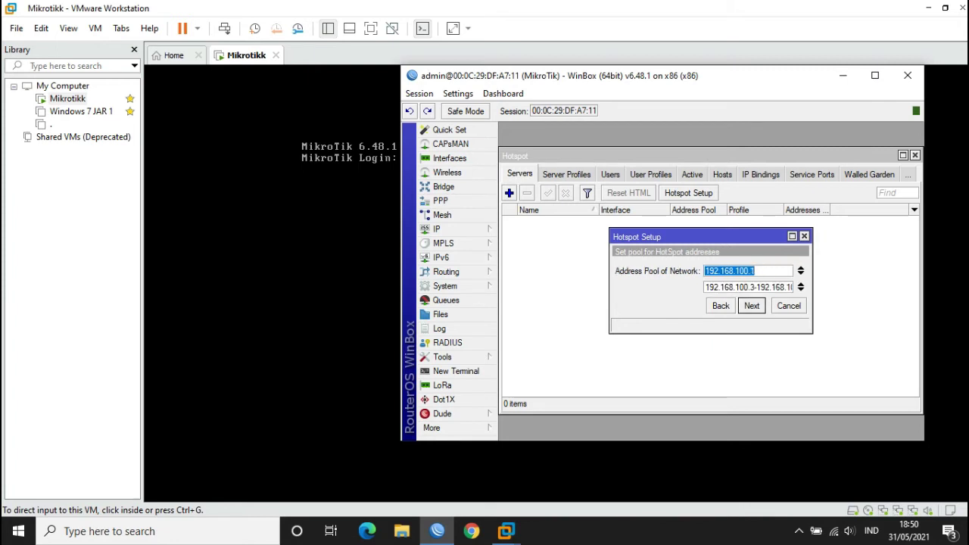
{"action": "key", "text": "Return"}
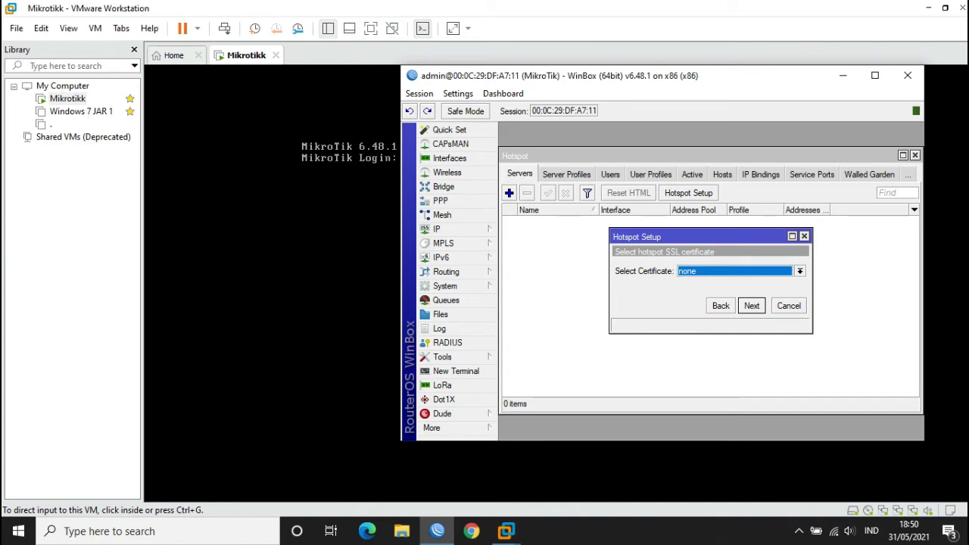
{"action": "key", "text": "Return"}
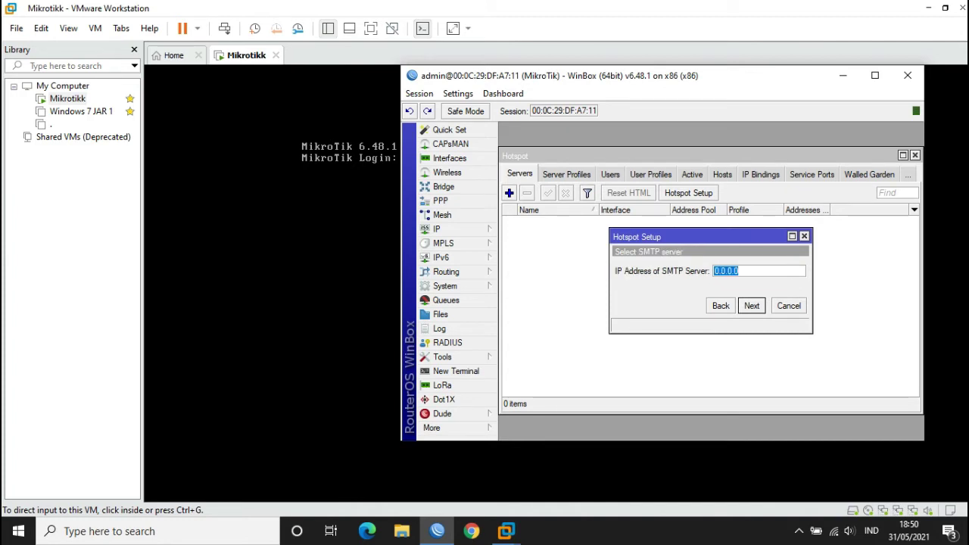
{"action": "key", "text": "Return"}
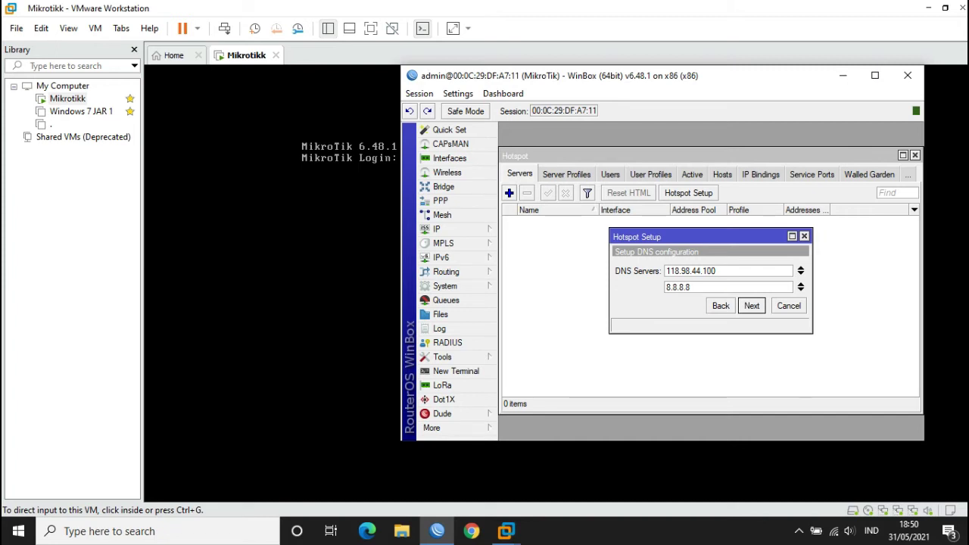
{"action": "key", "text": "Return"}
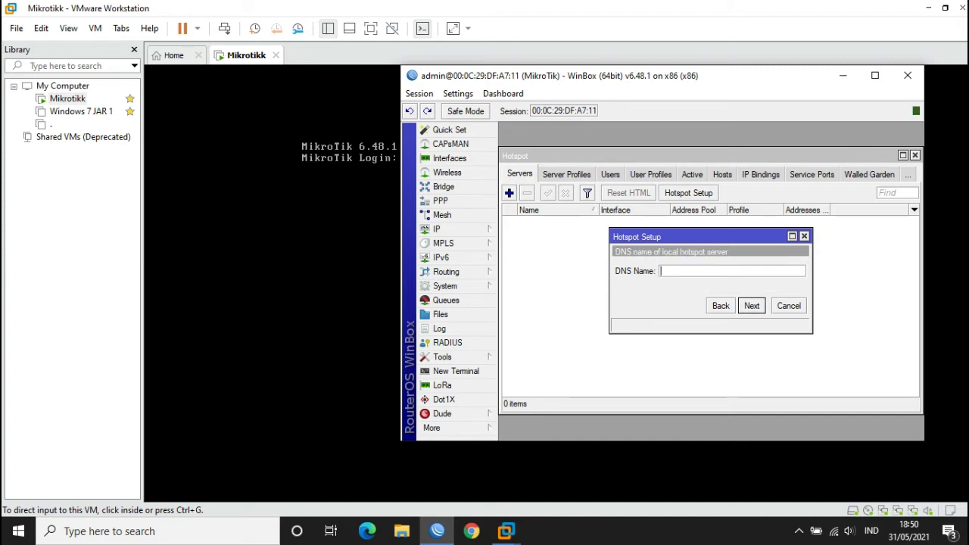
{"action": "key", "text": "Return"}
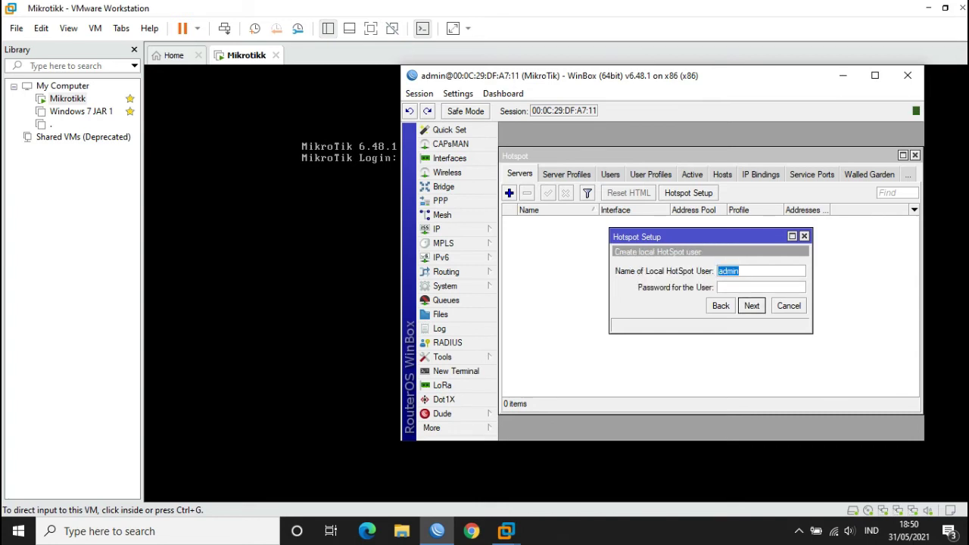
- Keep the suggested hotspot user name, enter the user's password, and finish the setup
{"action": "key", "text": "End"}
{"action": "left_click", "coordinate": [761, 287]}
{"action": "type", "text": "user123"}
{"action": "key", "text": "Return"}
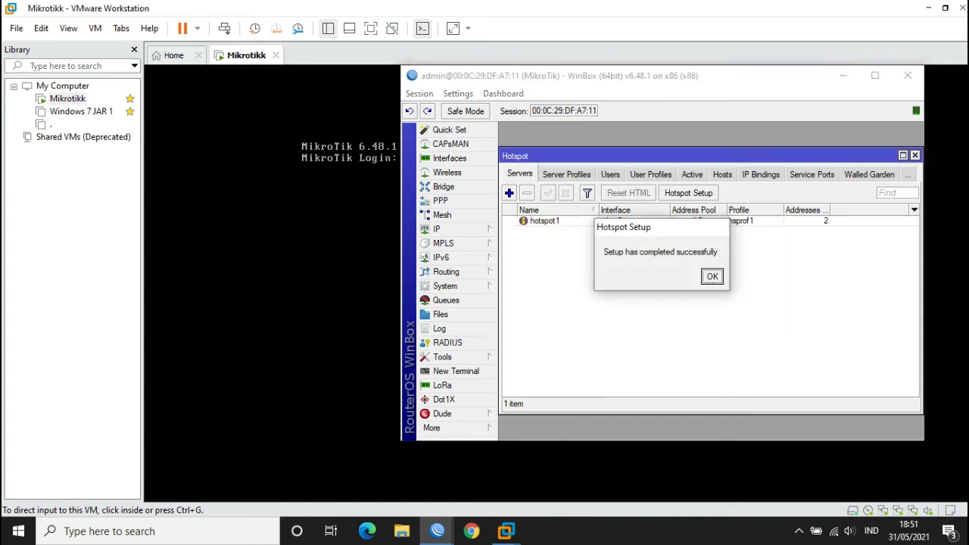
{"action": "key", "text": "Return"}
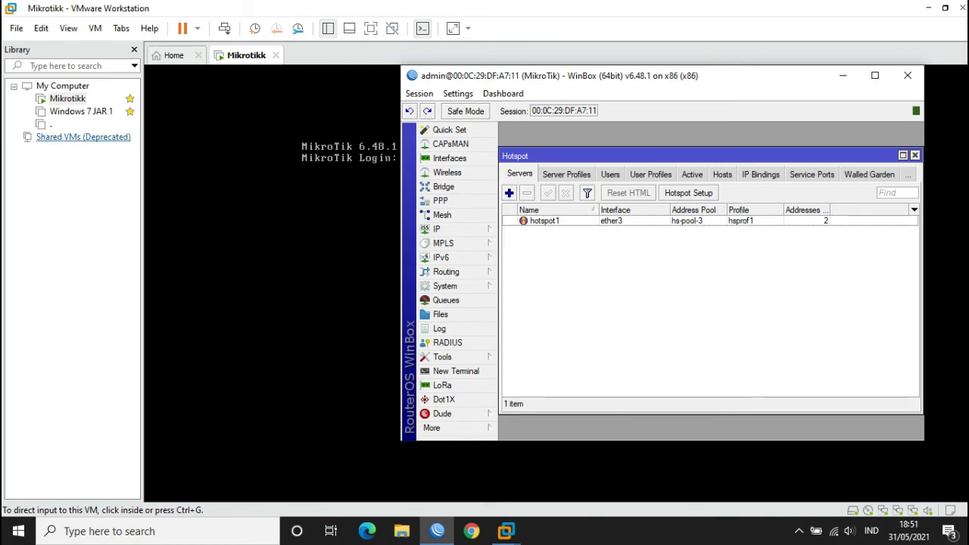
- Review Windows 7 JAR 1's processor, hard disk and network adapter settings, then power it on
{"action": "left_click", "coordinate": [81, 111]}
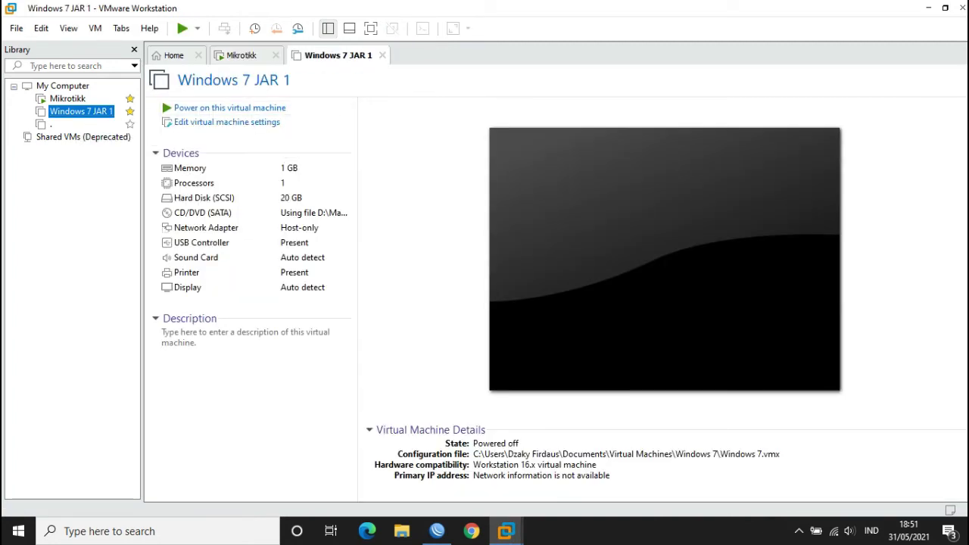
{"action": "left_click", "coordinate": [228, 122]}
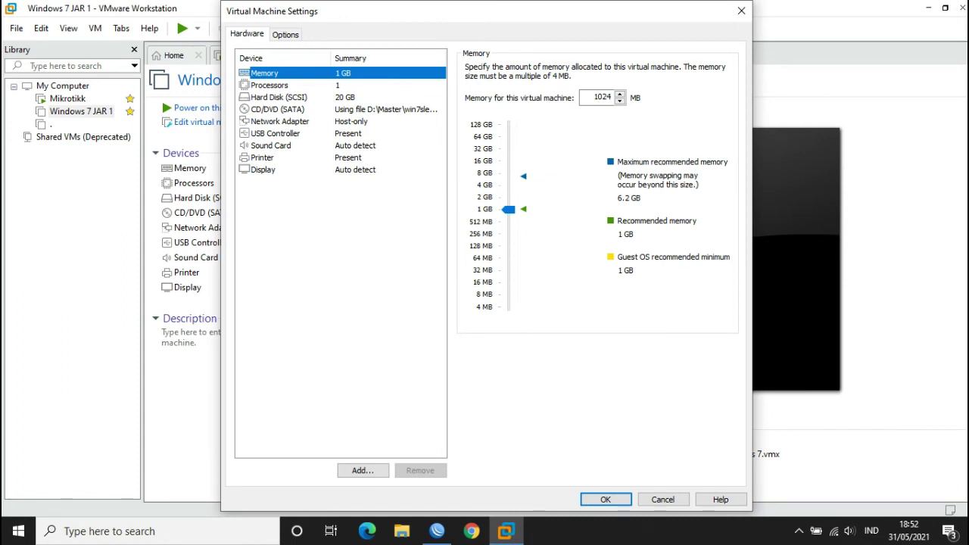
{"action": "left_click", "coordinate": [269, 85]}
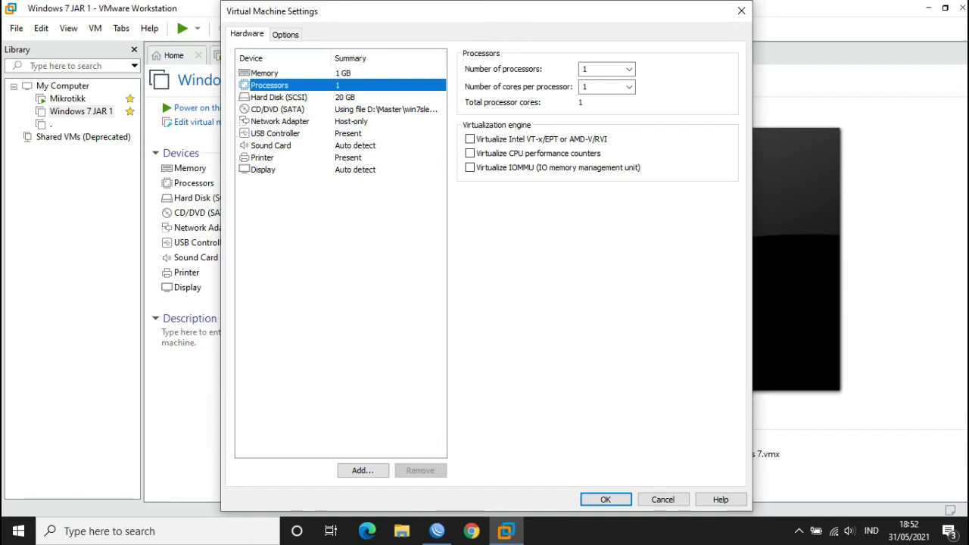
{"action": "left_click", "coordinate": [279, 97]}
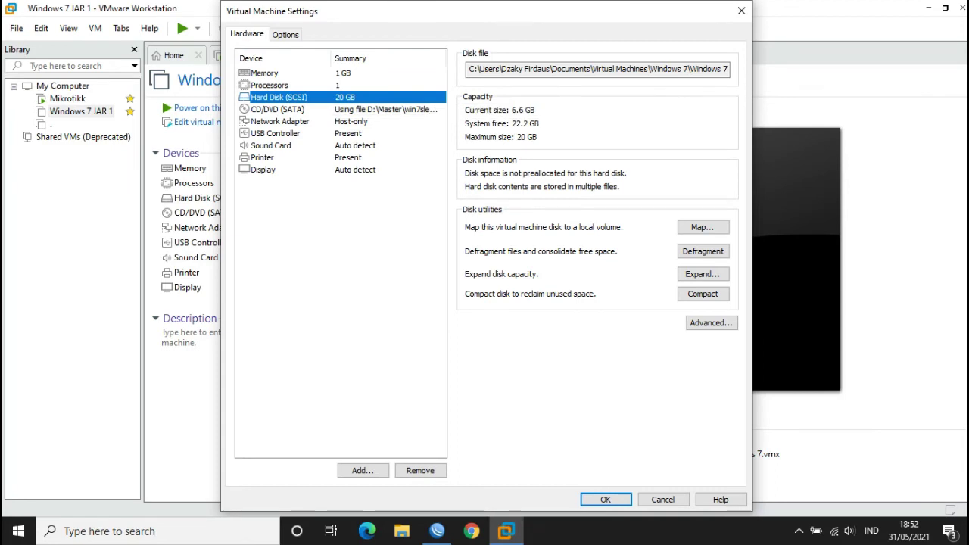
{"action": "left_click", "coordinate": [243, 122]}
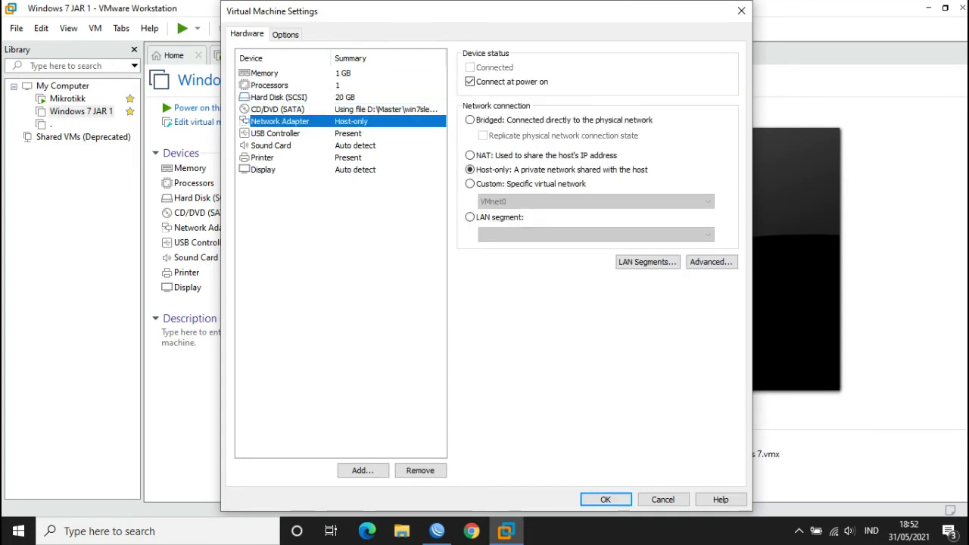
{"action": "left_click", "coordinate": [606, 499]}
{"action": "left_click", "coordinate": [230, 107]}
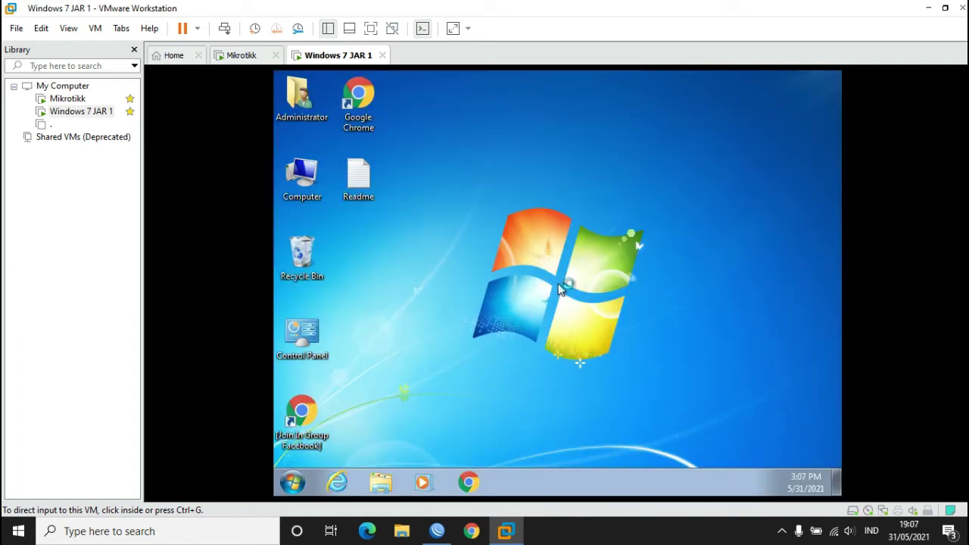
- Open the guest Local Area Connection's IPv4 properties via the Network and Sharing Center
{"action": "left_click", "coordinate": [561, 289]}
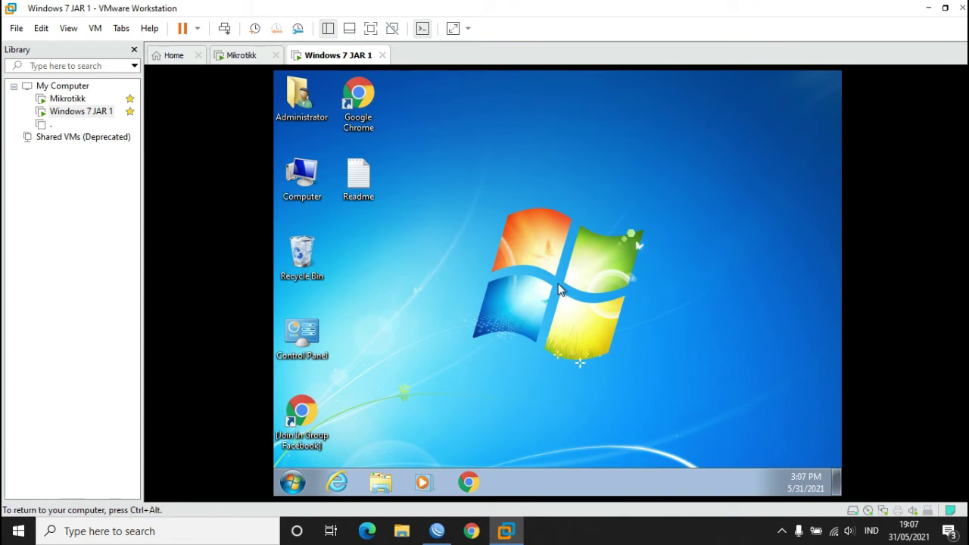
{"action": "right_click", "coordinate": [501, 184]}
{"action": "left_click", "coordinate": [562, 218]}
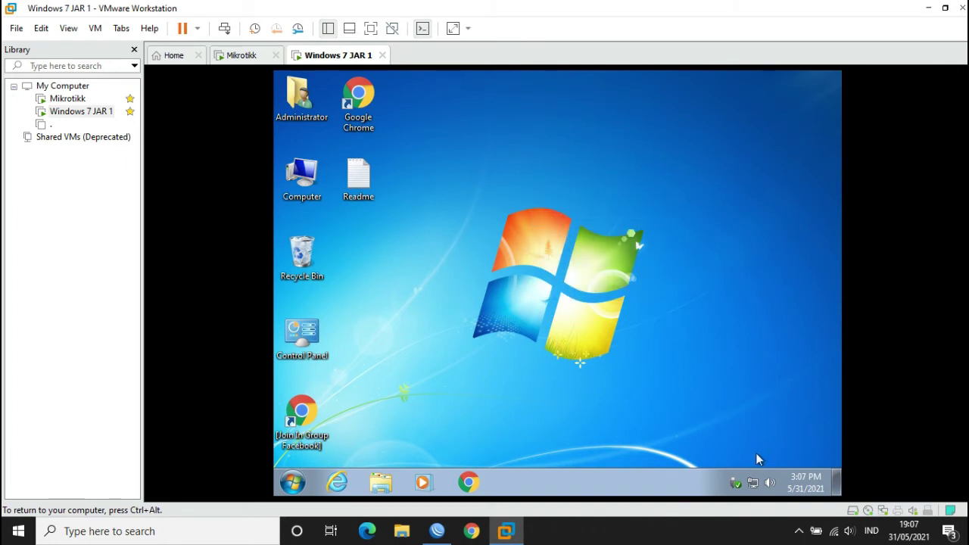
{"action": "right_click", "coordinate": [753, 482]}
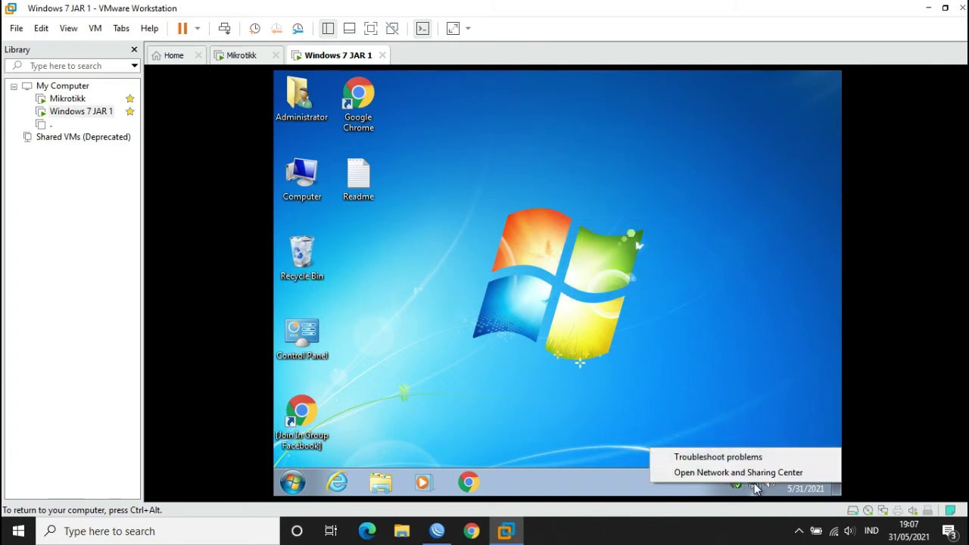
{"action": "left_click", "coordinate": [698, 472]}
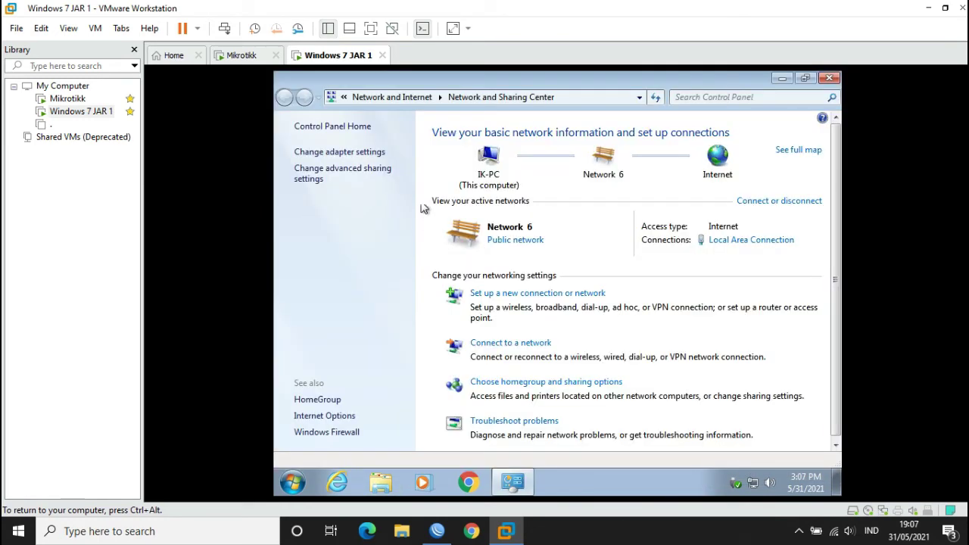
{"action": "left_click", "coordinate": [379, 154]}
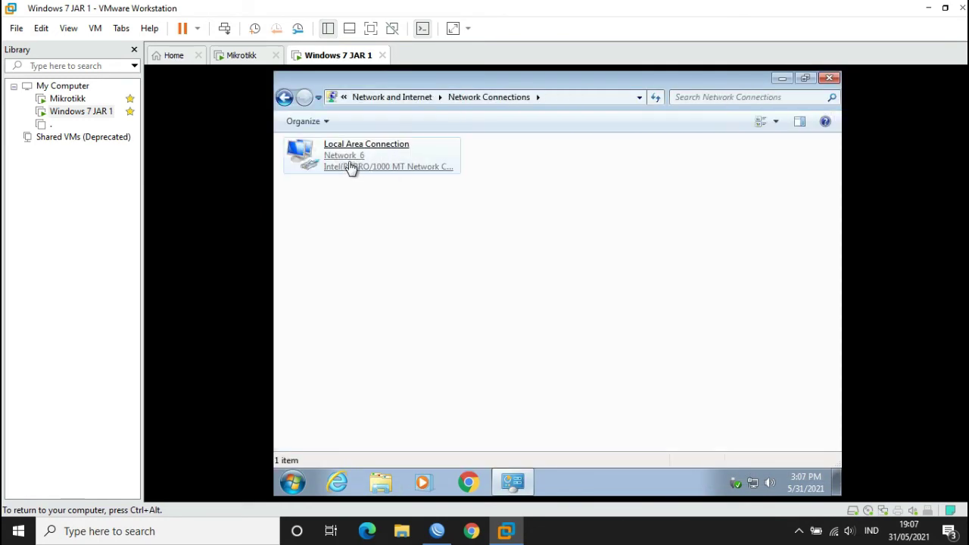
{"action": "double_click", "coordinate": [348, 163]}
{"action": "left_click", "coordinate": [474, 395]}
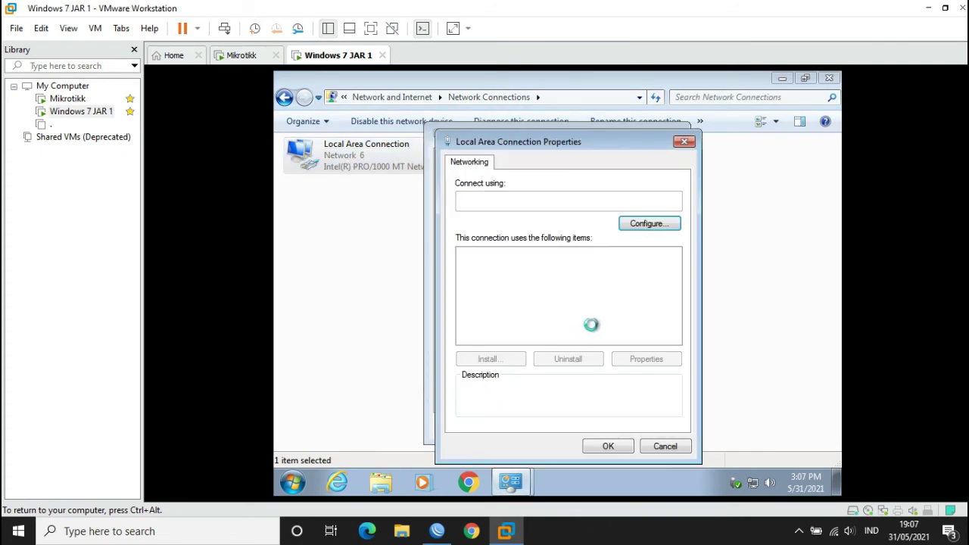
{"action": "left_click", "coordinate": [588, 305]}
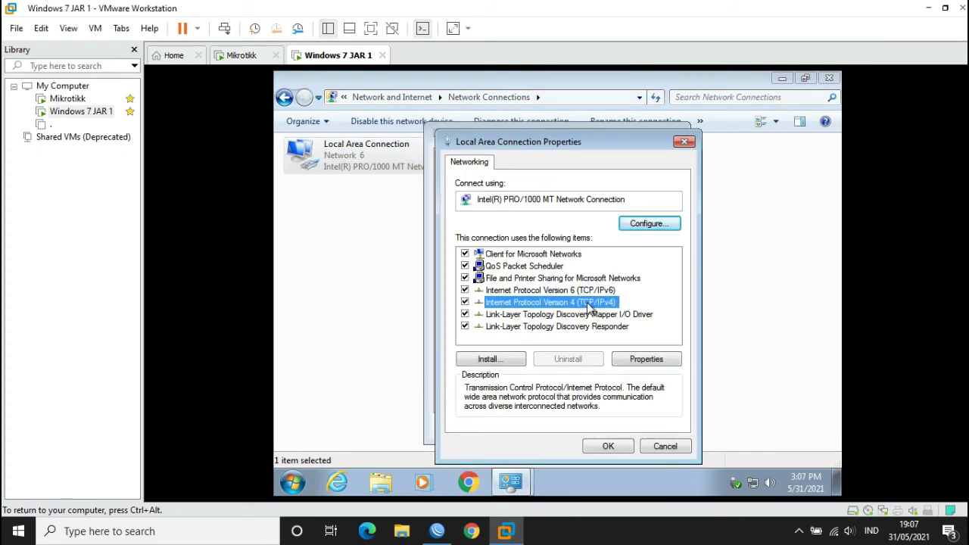
{"action": "double_click", "coordinate": [589, 306]}
- Set static IP 192.168.50.3 with subnet mask 255.255.255.0, then release input to the host
{"action": "left_click", "coordinate": [543, 251]}
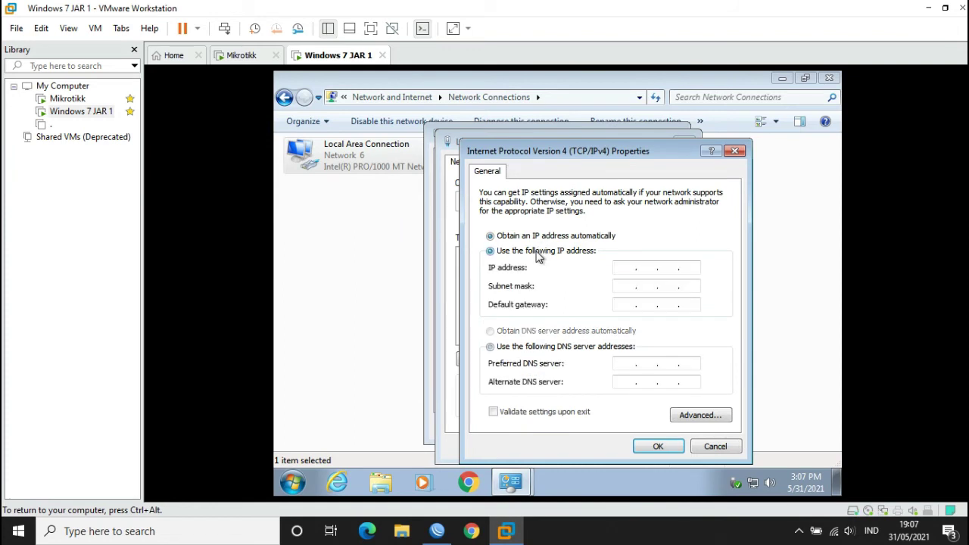
{"action": "left_click", "coordinate": [629, 267]}
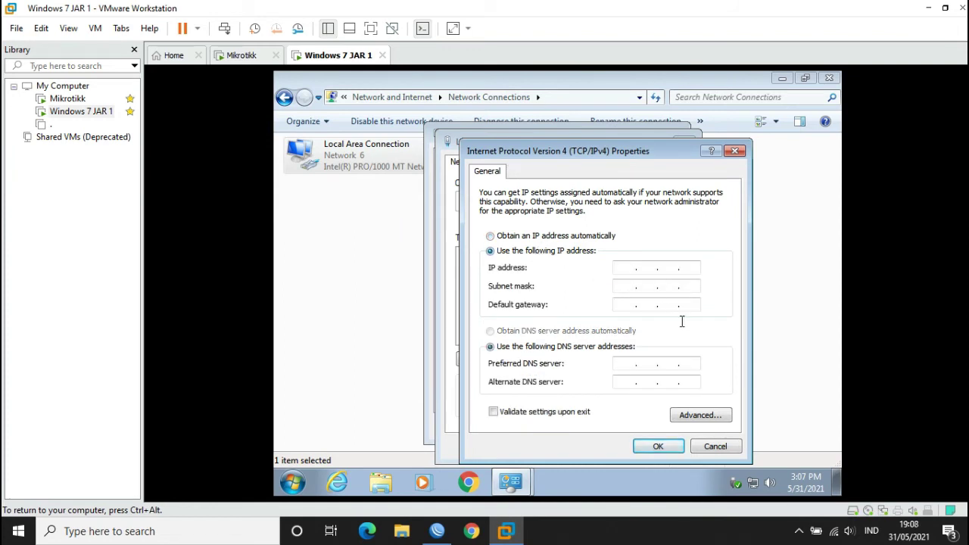
{"action": "type", "text": "192 . 168 . 50 . 3"}
{"action": "key", "text": "Tab"}
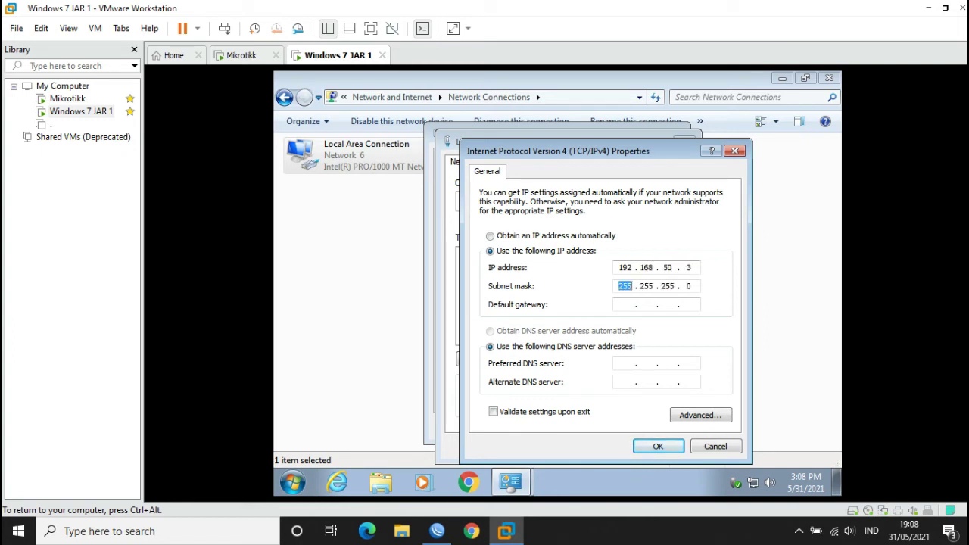
{"action": "key", "text": "Tab"}
{"action": "key", "text": "ctrl+alt"}
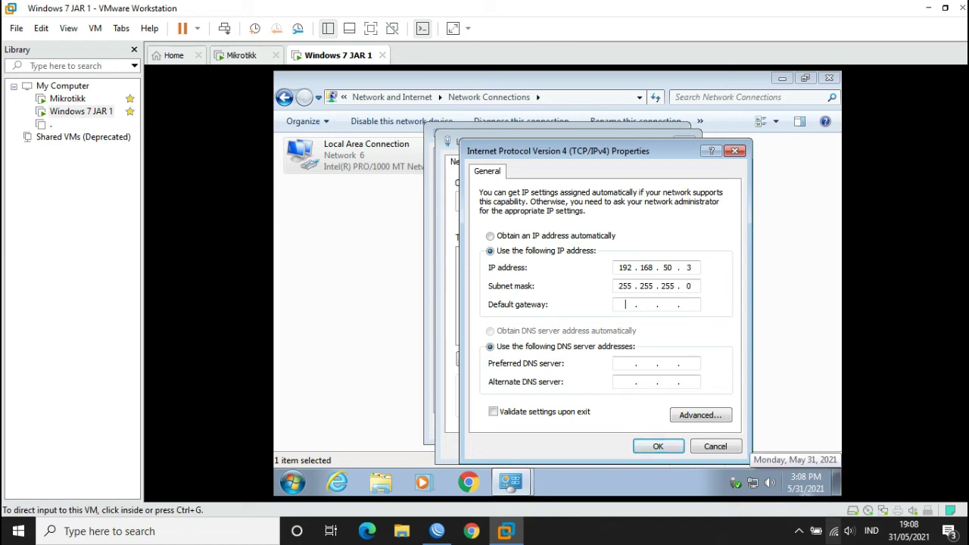
{"action": "right_click", "coordinate": [834, 531]}
- Check the host VMnet1 adapter's connection details and IPv4 settings, then close the host windows
{"action": "left_click", "coordinate": [833, 531]}
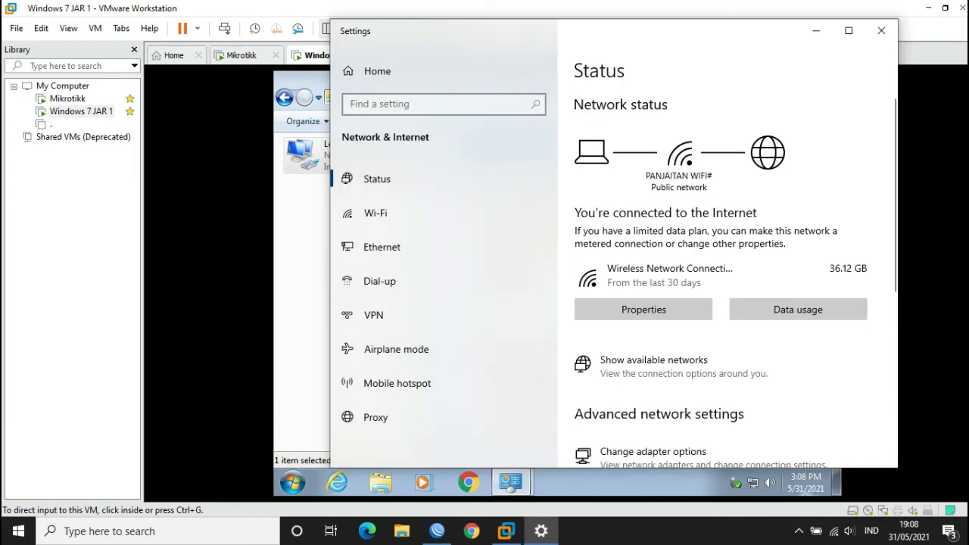
{"action": "left_click", "coordinate": [653, 452]}
{"action": "left_click", "coordinate": [647, 135]}
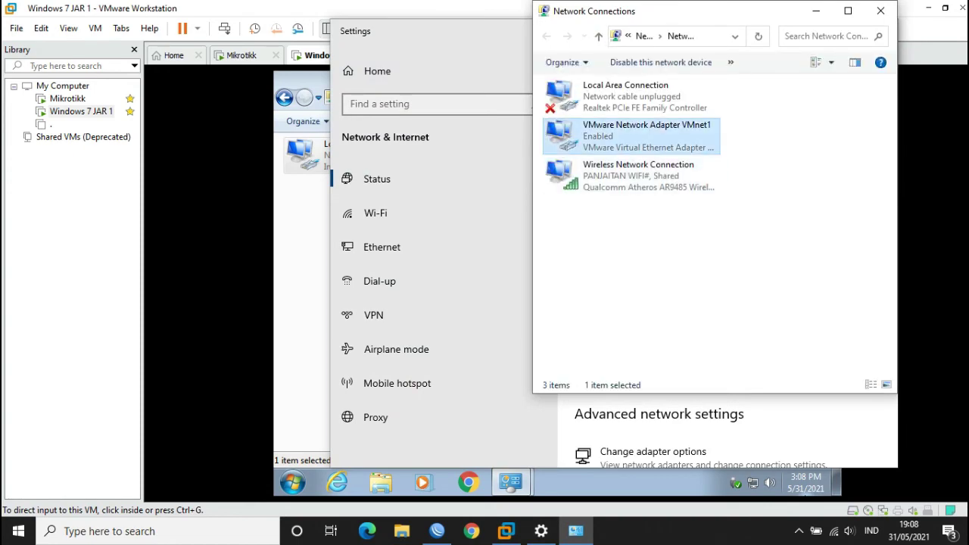
{"action": "double_click", "coordinate": [647, 135]}
{"action": "left_click", "coordinate": [410, 256]}
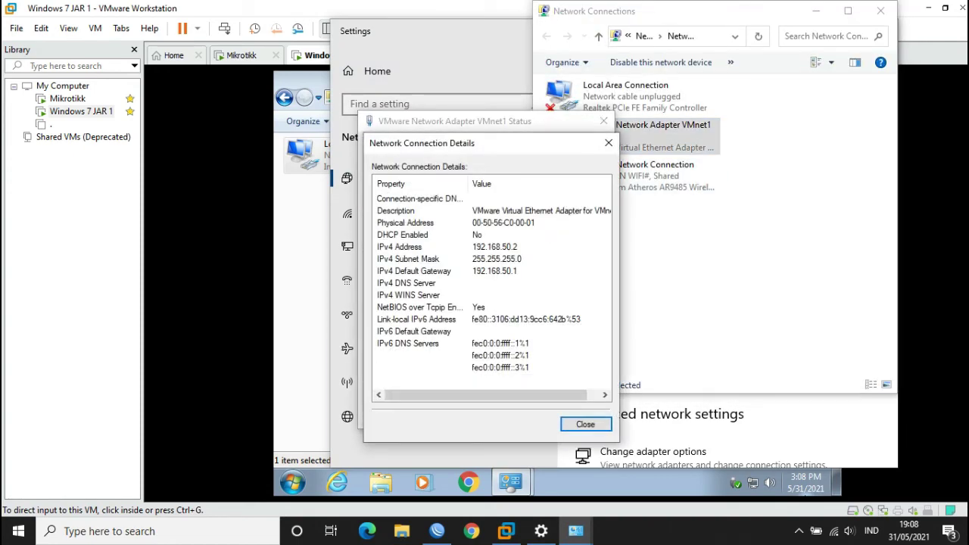
{"action": "left_click", "coordinate": [608, 143]}
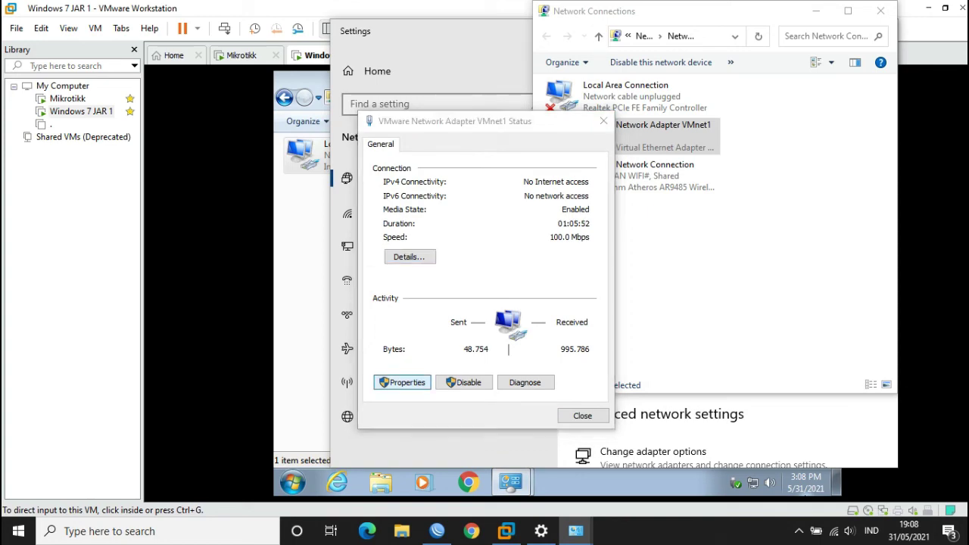
{"action": "key", "text": "Return"}
{"action": "double_click", "coordinate": [454, 283]}
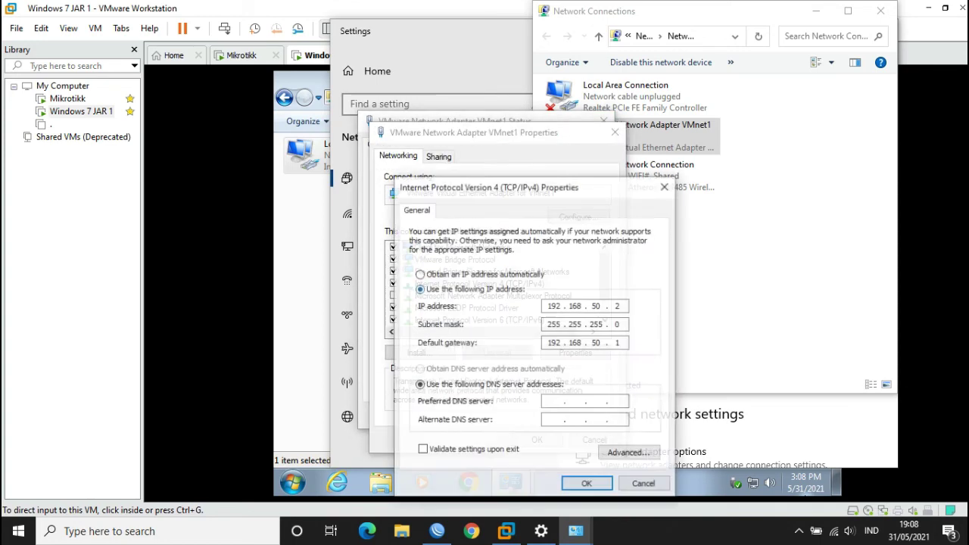
{"action": "key", "text": "Return"}
{"action": "key", "text": "Return"}
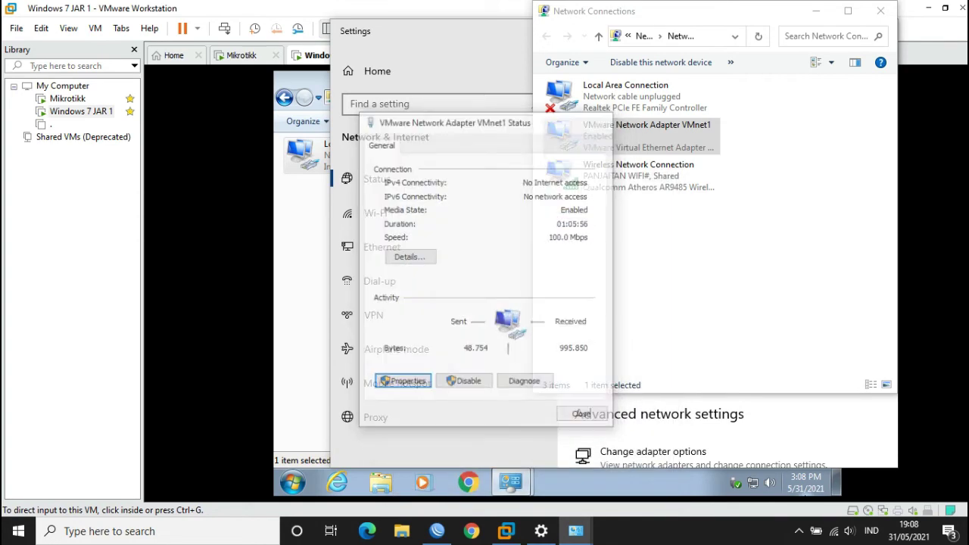
{"action": "key", "text": "Escape"}
{"action": "left_click", "coordinate": [881, 11]}
{"action": "left_click", "coordinate": [881, 30]}
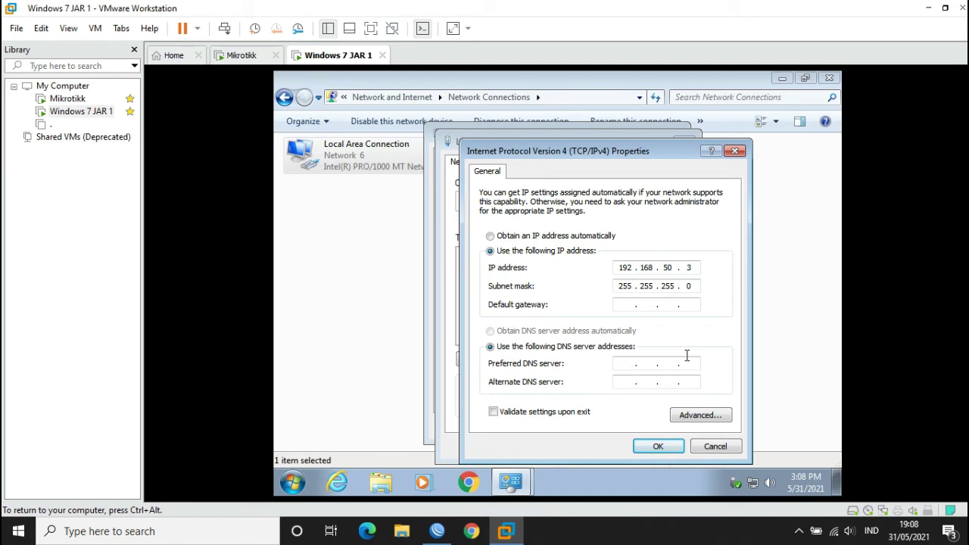
- Enter the VM's default gateway 192.168.255.1
{"action": "type", "text": "192"}
{"action": "key", "text": "BackSpace"}
{"action": "key", "text": "BackSpace"}
{"action": "type", "text": "255"}
{"action": "left_click", "coordinate": [623, 367]}
- Enter DNS servers 8.8.8.8 and 8.8.4.4 and fix the gateway's third octet
{"action": "type", "text": "8."}
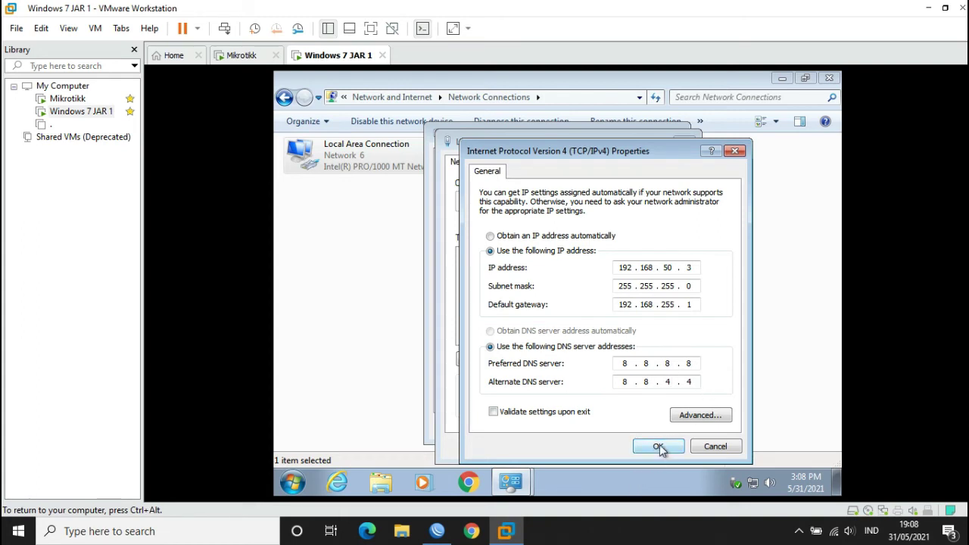
{"action": "double_click", "coordinate": [668, 305]}
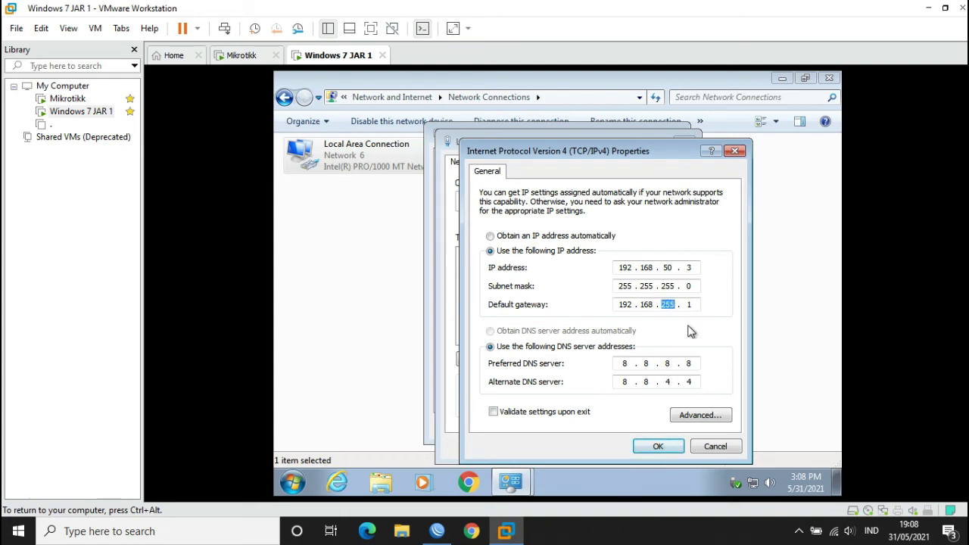
{"action": "type", "text": "5"}
- Save the IPv4 settings and close the connection properties, status and Network Connections windows
{"action": "left_click", "coordinate": [655, 448]}
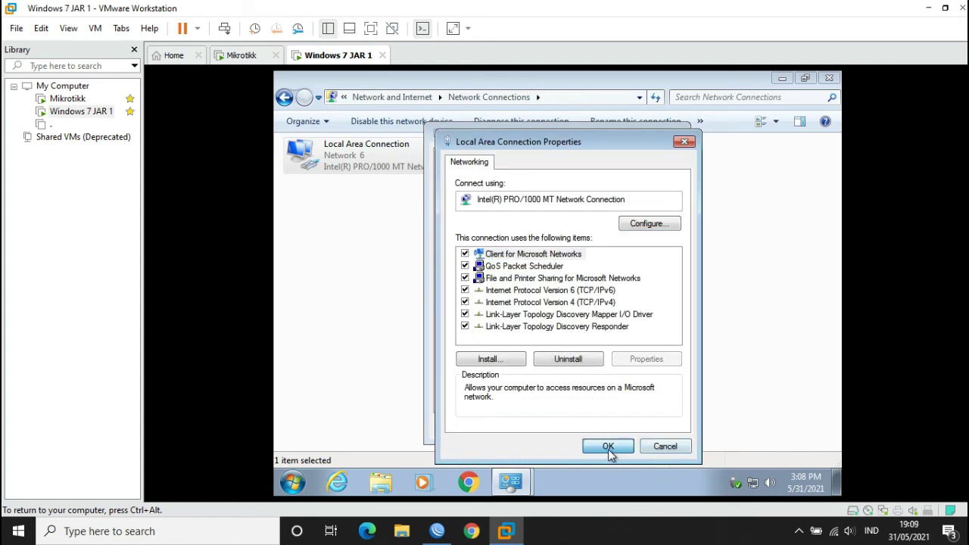
{"action": "left_click", "coordinate": [609, 447]}
{"action": "left_click", "coordinate": [649, 428]}
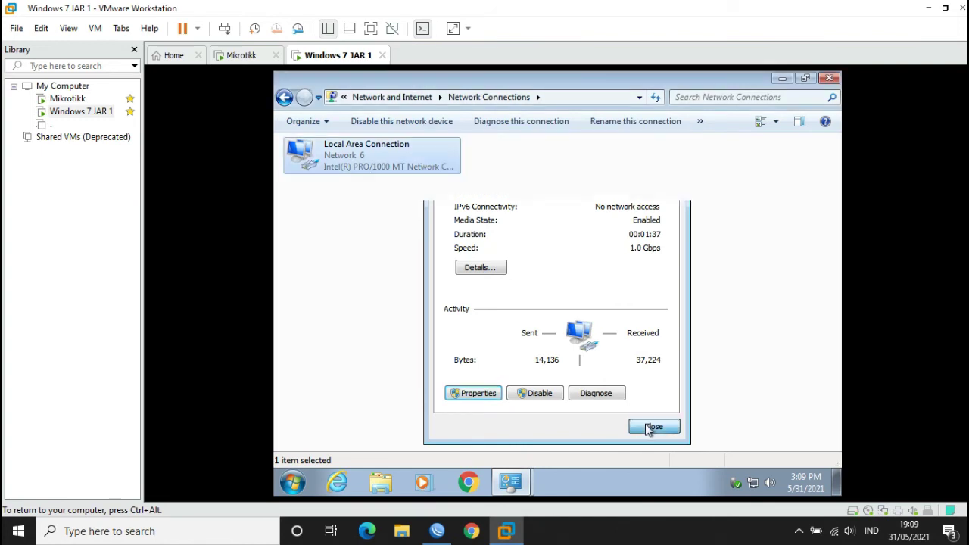
{"action": "left_click", "coordinate": [829, 78]}
{"action": "left_click_drag", "start_coordinate": [571, 163], "coordinate": [646, 246]}
- Run 'ping 8.8.8.8' from a Command Prompt in the VM
{"action": "key", "text": "super+r"}
{"action": "key", "text": "Return"}
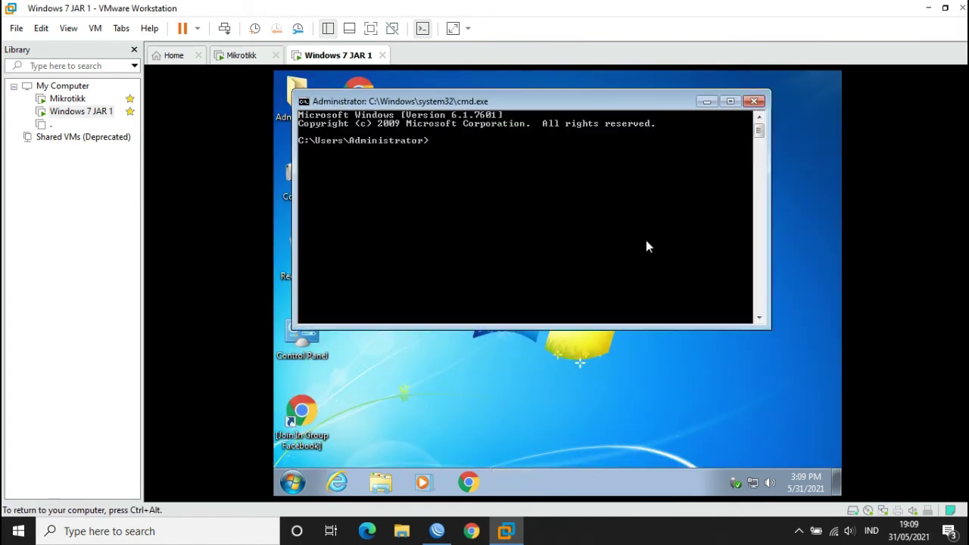
{"action": "type", "text": "ping 8.8.8.8"}
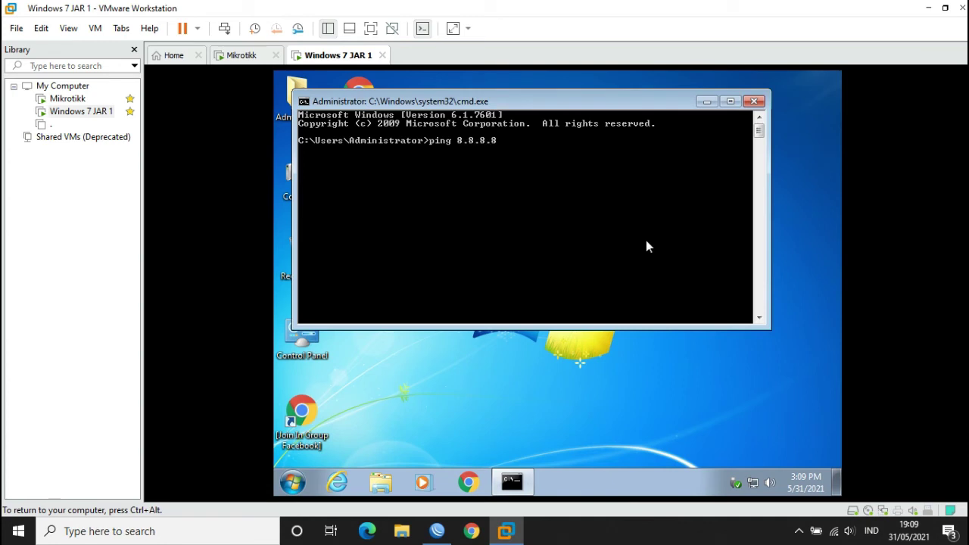
{"action": "key", "text": "Return"}
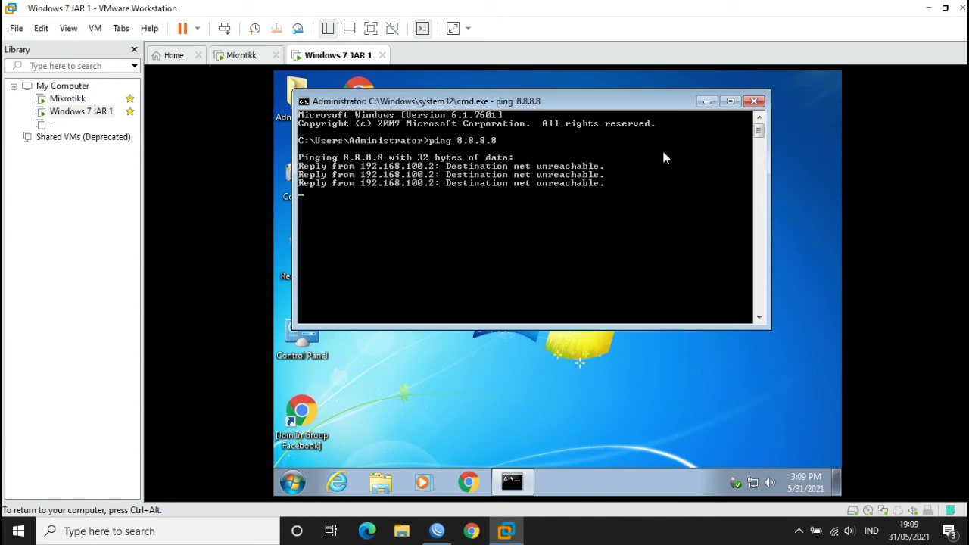
{"action": "left_click", "coordinate": [709, 103]}
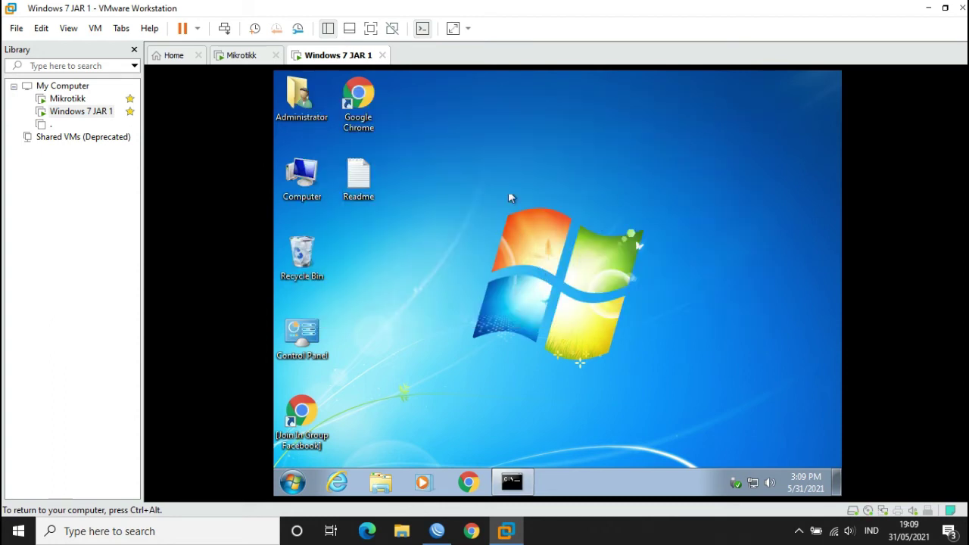
- Launch Google Chrome in the VM and bring the WinBox session forward
{"action": "double_click", "coordinate": [359, 97]}
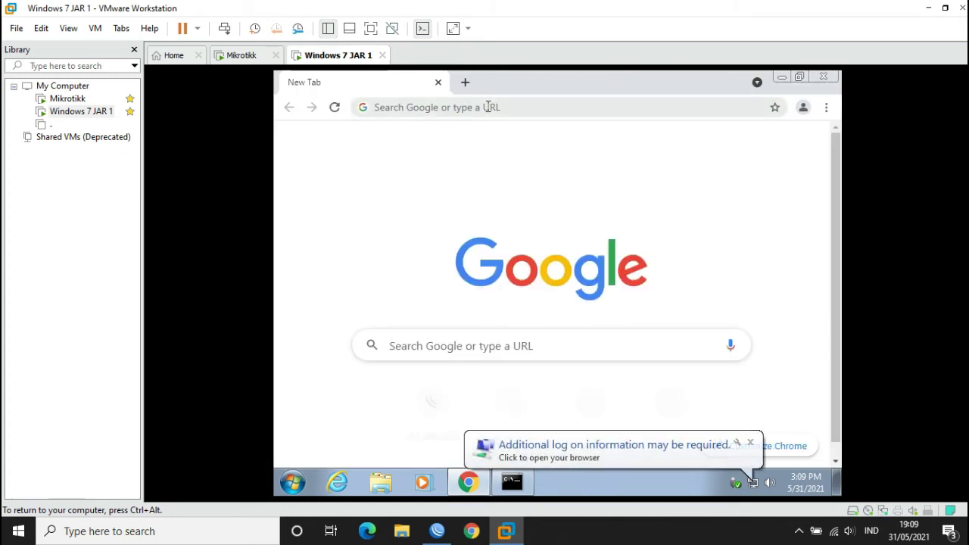
{"action": "left_click", "coordinate": [749, 443]}
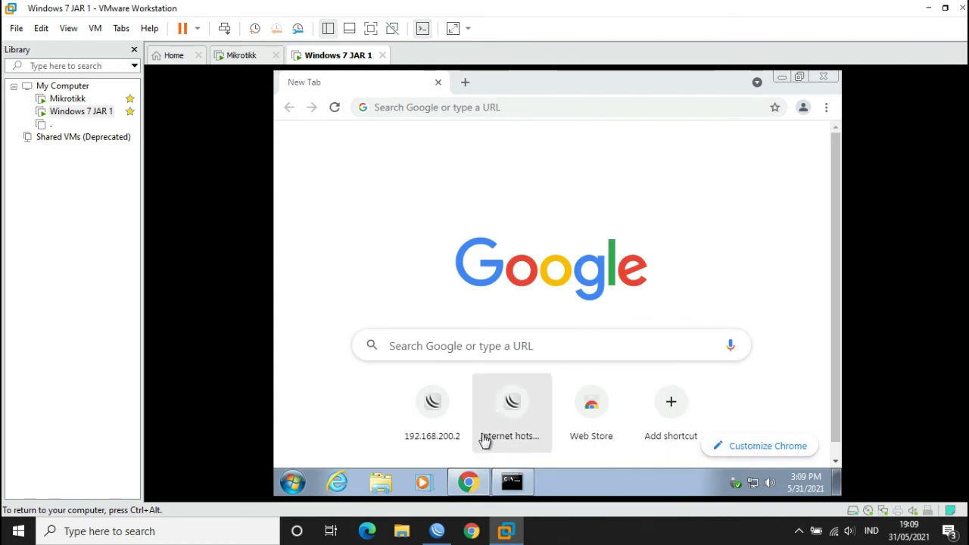
{"action": "left_click", "coordinate": [435, 470]}
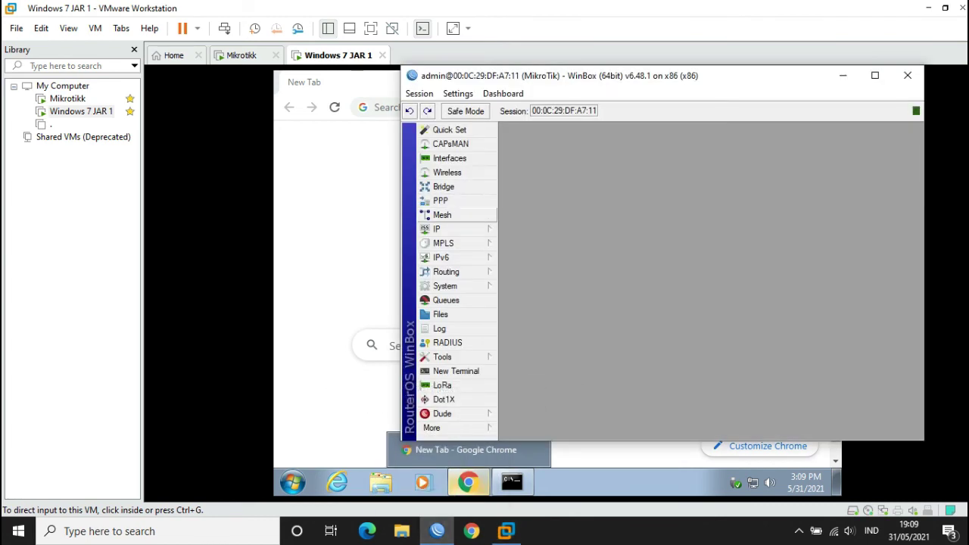
{"action": "left_click", "coordinate": [446, 229]}
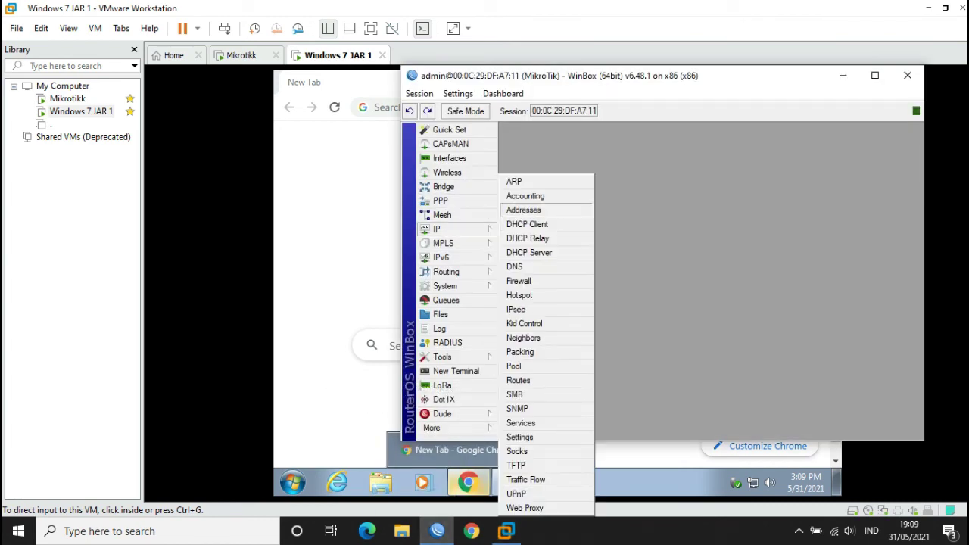
{"action": "left_click", "coordinate": [524, 210]}
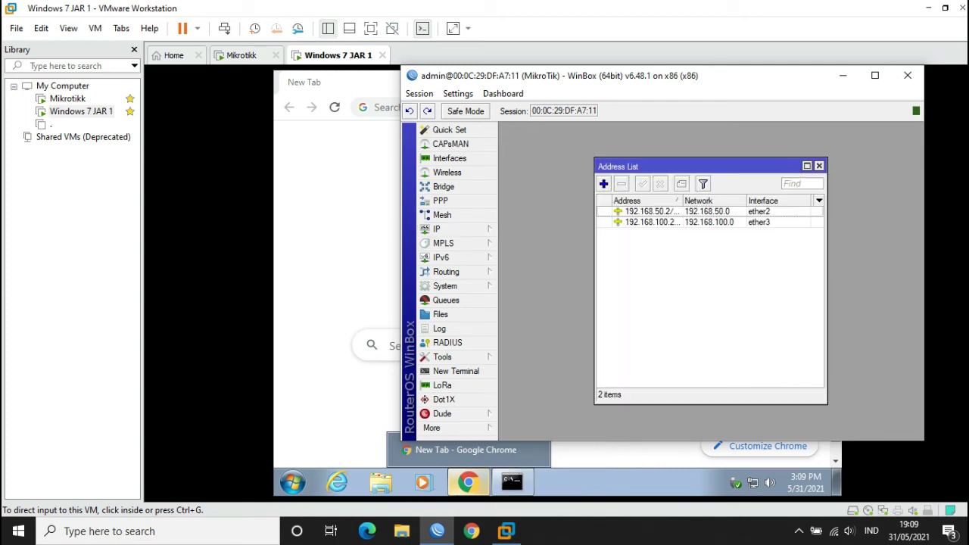
{"action": "double_click", "coordinate": [652, 222]}
{"action": "left_click", "coordinate": [695, 222]}
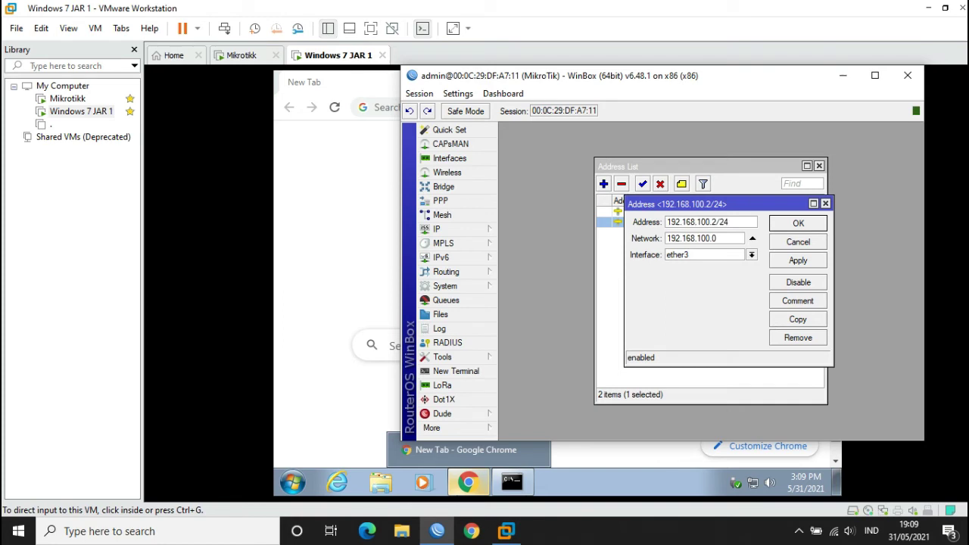
{"action": "key", "text": "Escape"}
{"action": "key", "text": "Escape"}
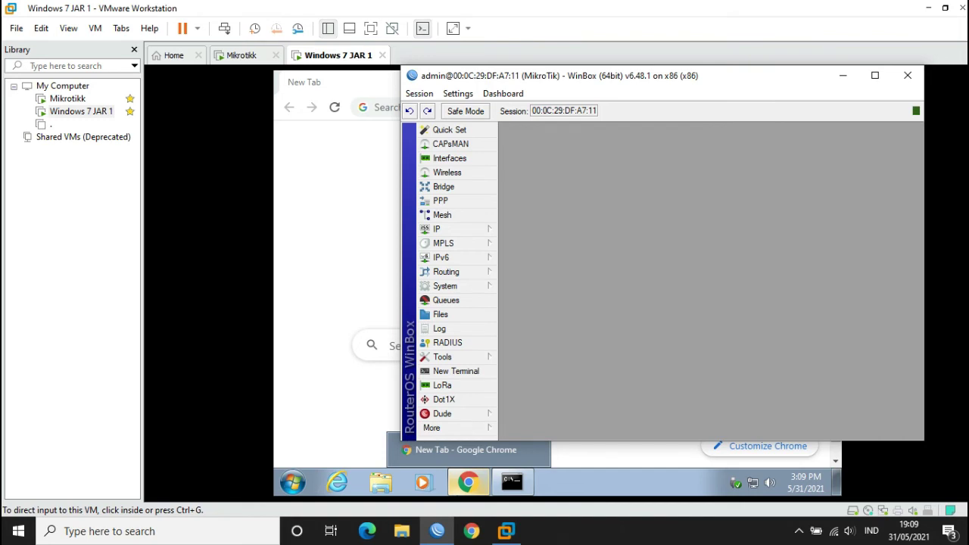
{"action": "left_click", "coordinate": [468, 483]}
- Log into the hotspot page at 192.168.100.2 with the hotspot credentials and save the password
{"action": "left_click", "coordinate": [428, 107]}
{"action": "type", "text": "1"}
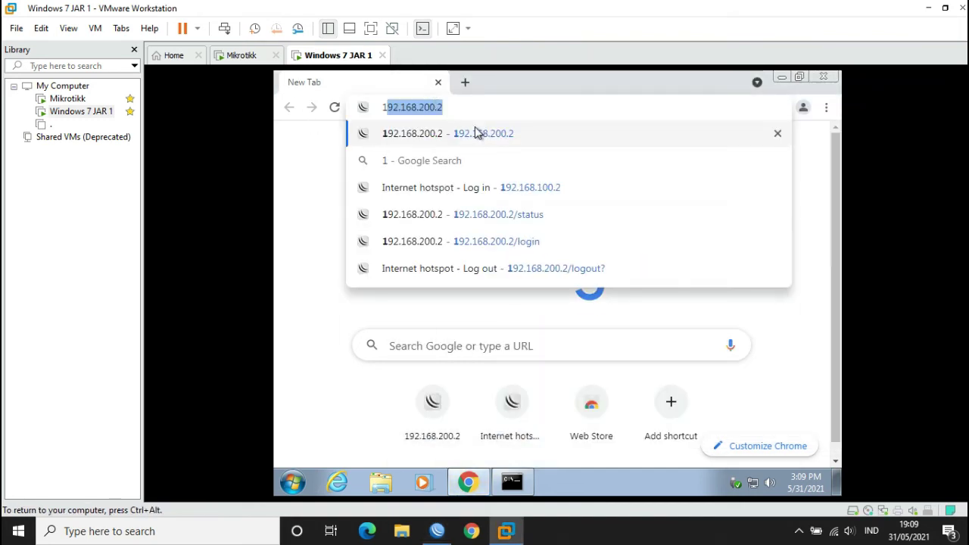
{"action": "type", "text": "92.168"}
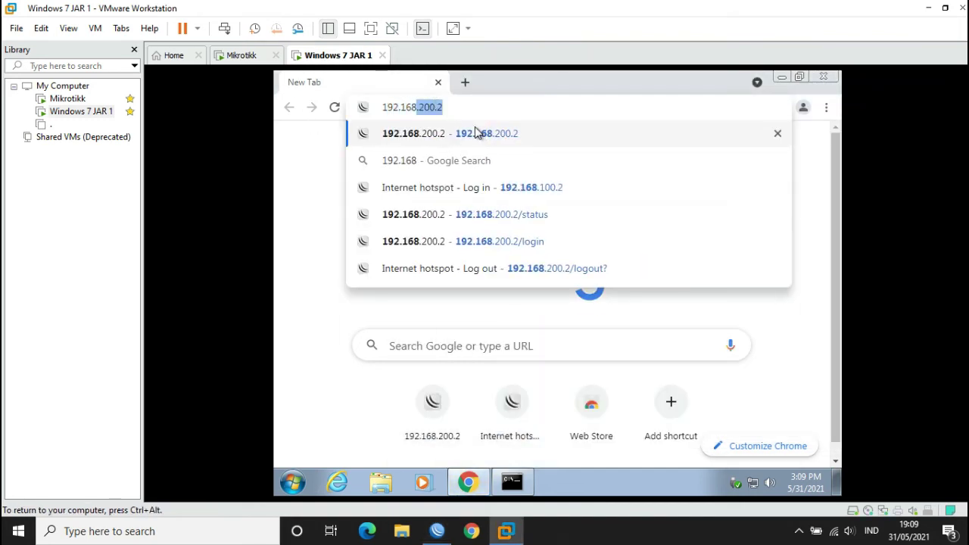
{"action": "type", "text": ".100.2"}
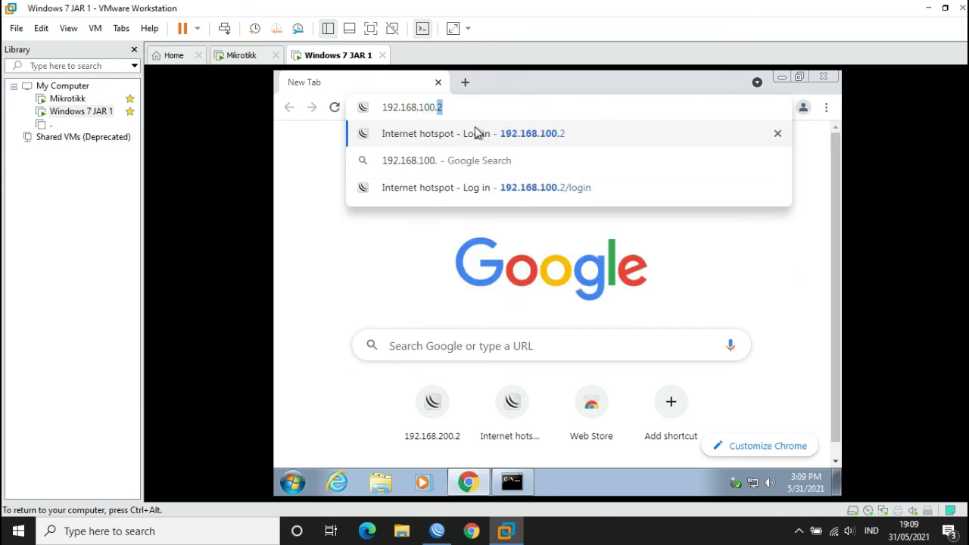
{"action": "left_click", "coordinate": [476, 133]}
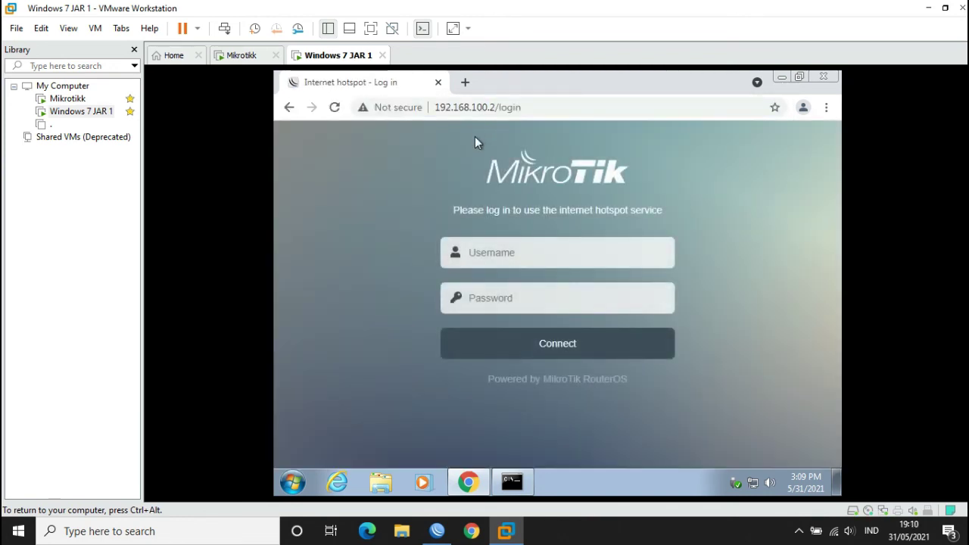
{"action": "left_click", "coordinate": [527, 256]}
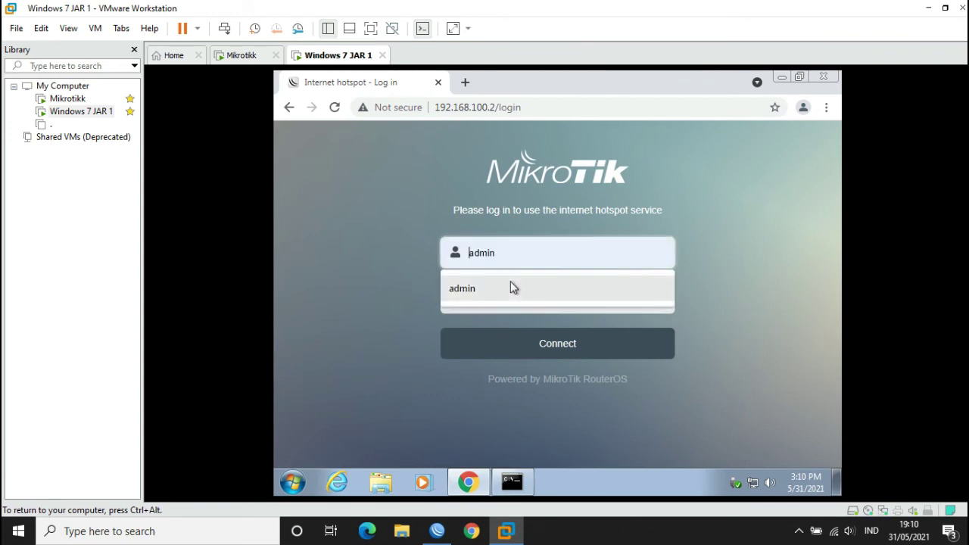
{"action": "type", "text": "admin"}
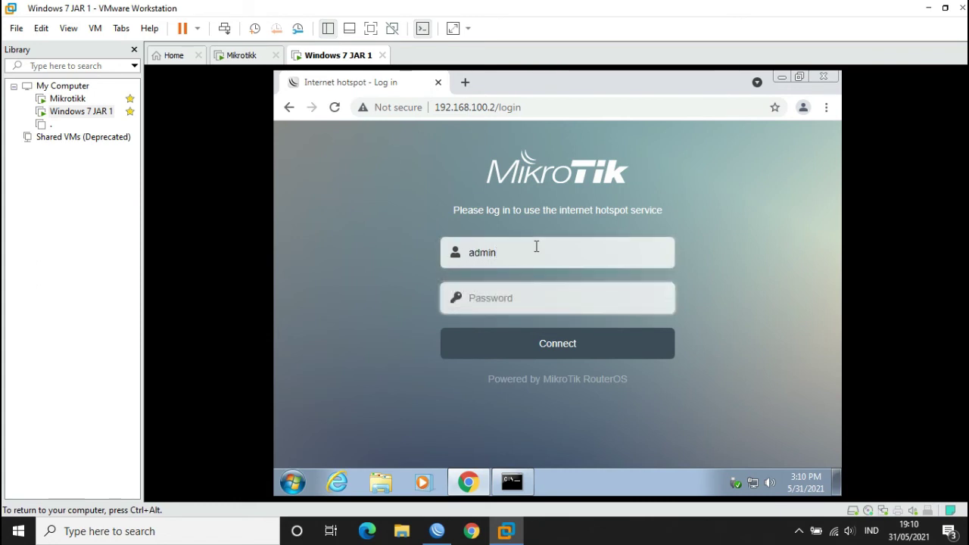
{"action": "type", "text": "admin12"}
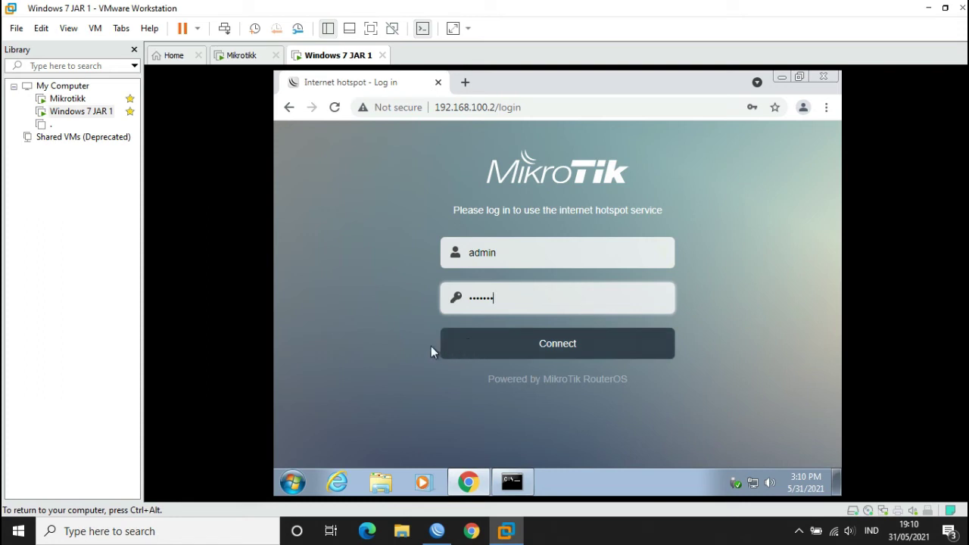
{"action": "left_click", "coordinate": [454, 348]}
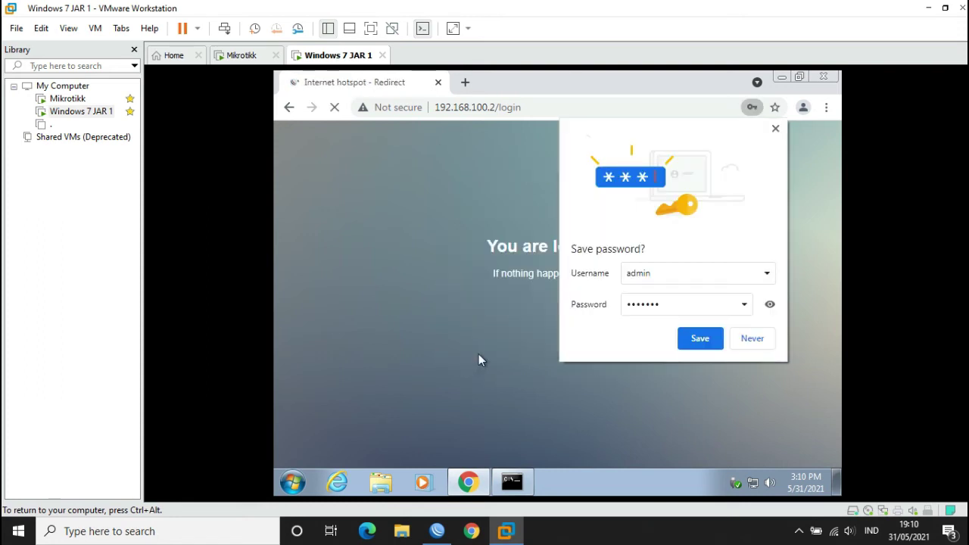
{"action": "left_click", "coordinate": [699, 338]}
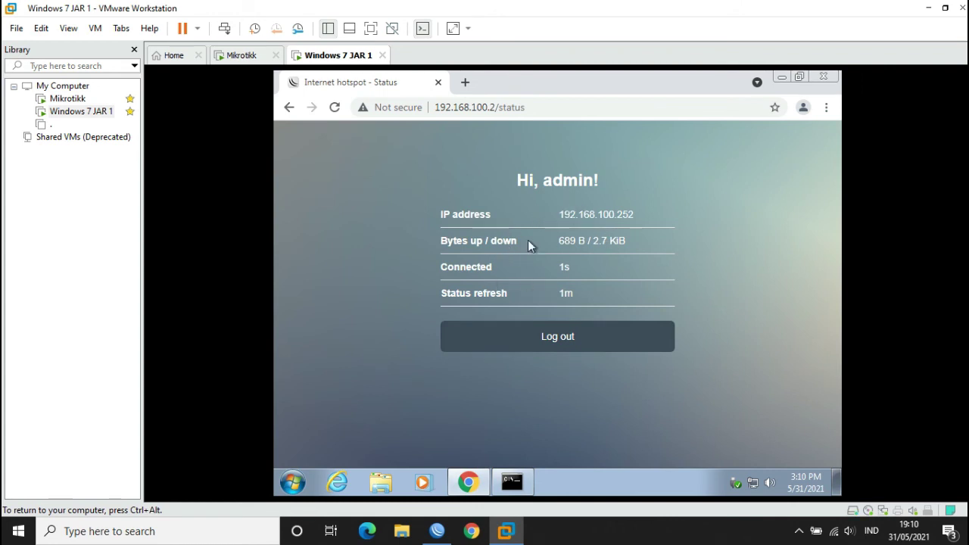
- Ping 8.8.8.8 again from the Command Prompt, then return to Chrome
{"action": "left_click", "coordinate": [505, 489]}
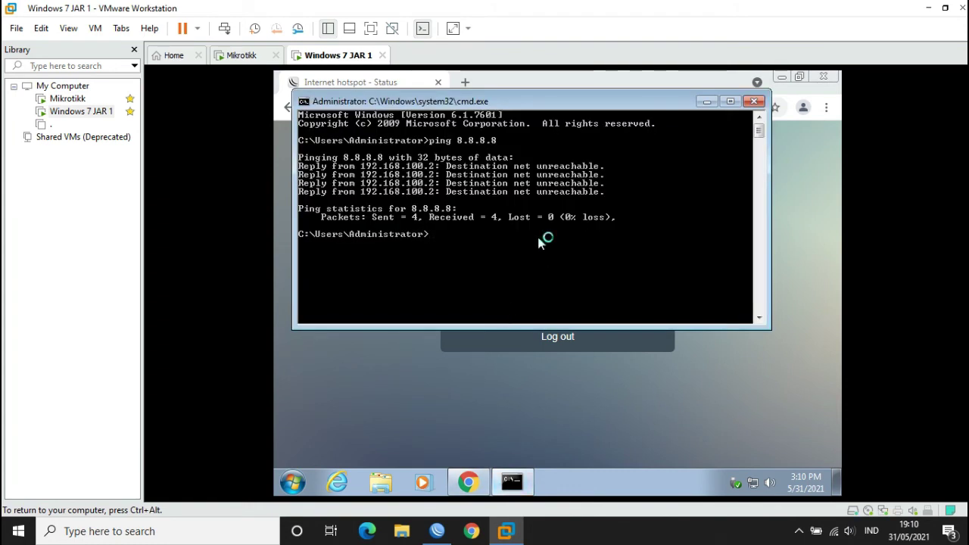
{"action": "type", "text": "ping 8"}
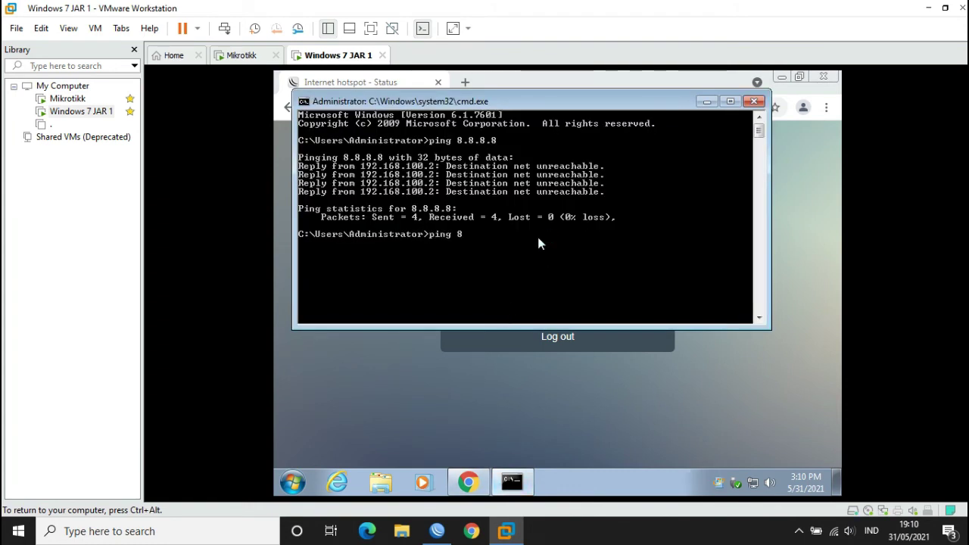
{"action": "type", "text": ".8.8.8"}
{"action": "key", "text": "Return"}
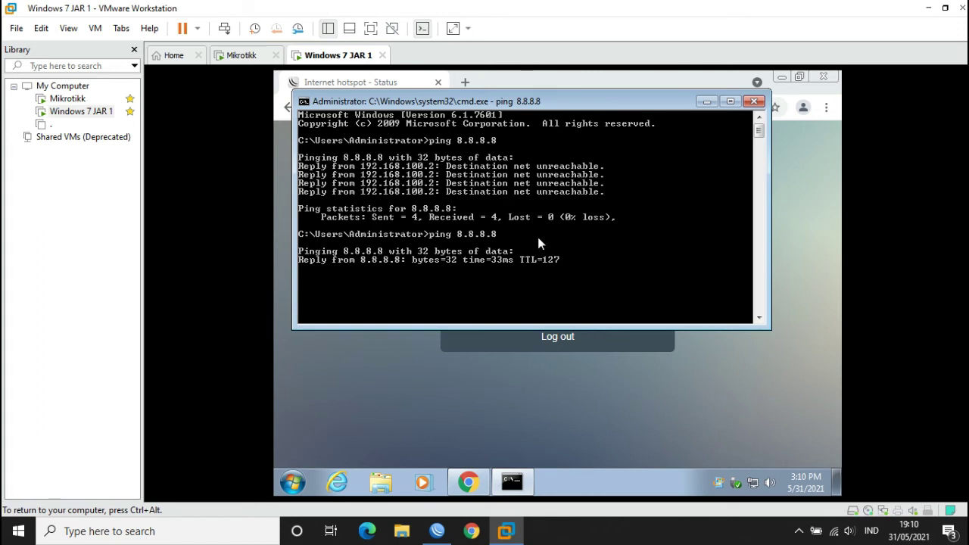
{"action": "left_click", "coordinate": [791, 217]}
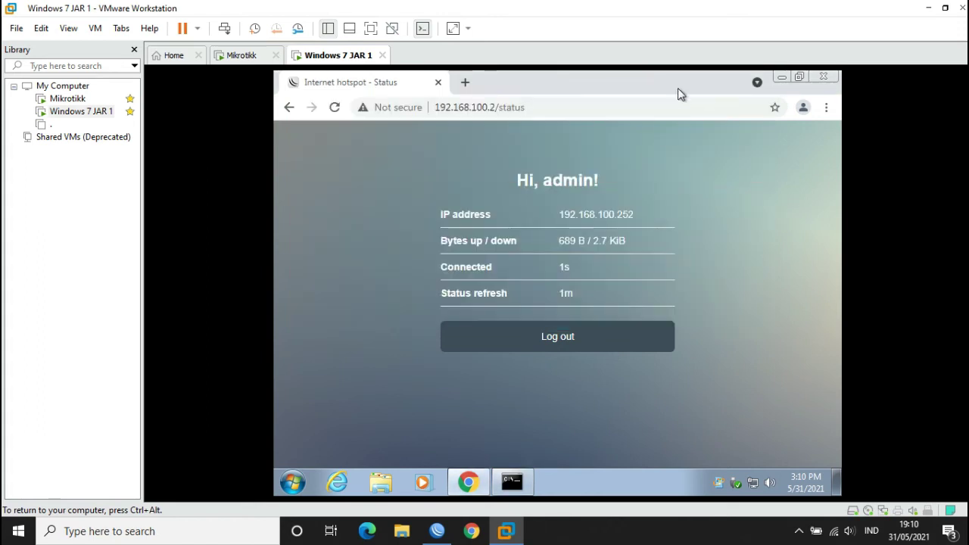
- Open YouTube in the VM's Chrome through a Google search for 'yt'
{"action": "left_click", "coordinate": [466, 83]}
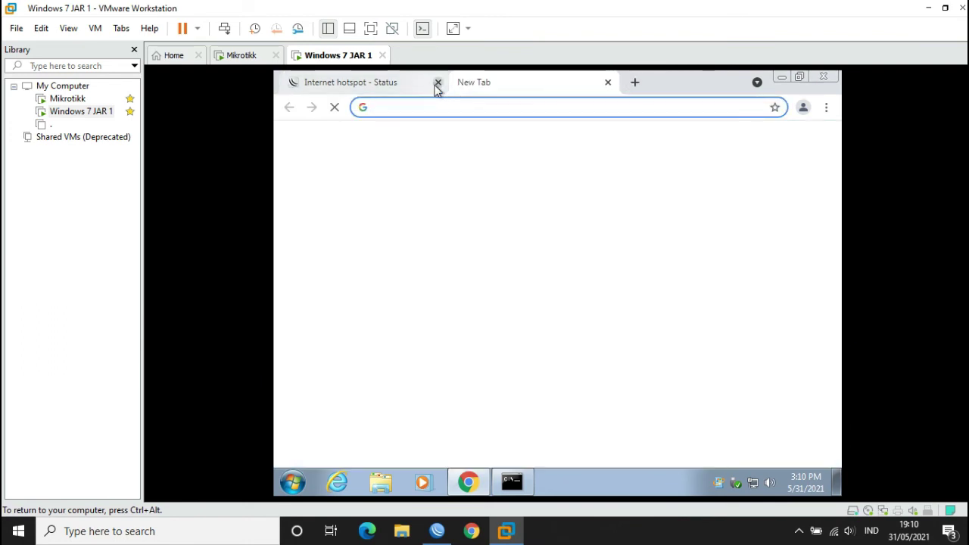
{"action": "left_click", "coordinate": [437, 83]}
{"action": "left_click", "coordinate": [435, 106]}
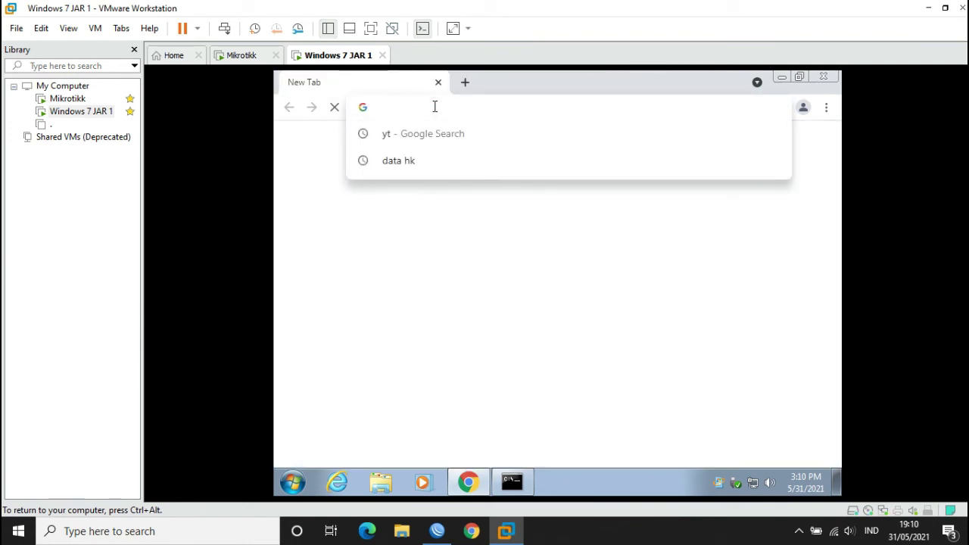
{"action": "left_click", "coordinate": [429, 133]}
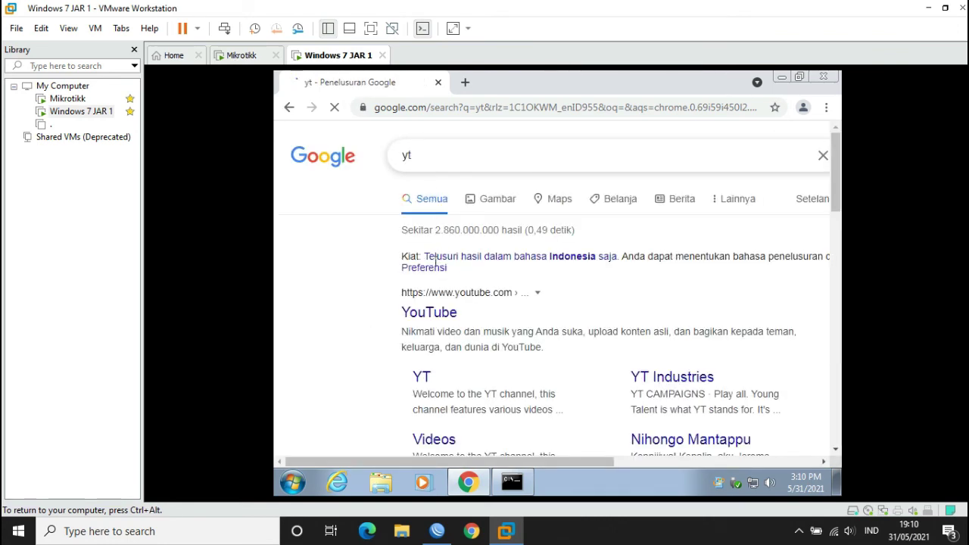
{"action": "scroll", "coordinate": [440, 265], "scroll_direction": "down", "scroll_amount": 1}
{"action": "left_click", "coordinate": [438, 243]}
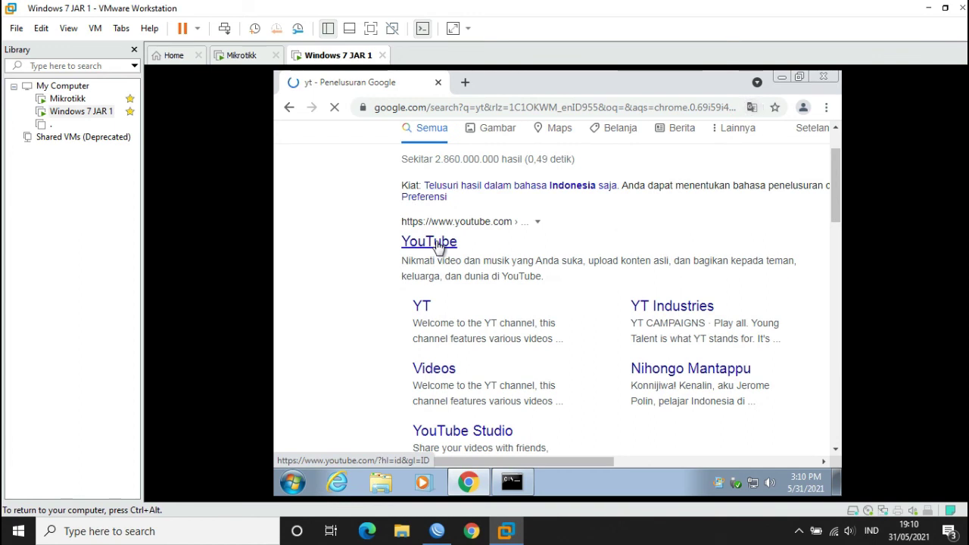
{"action": "left_click", "coordinate": [796, 78]}
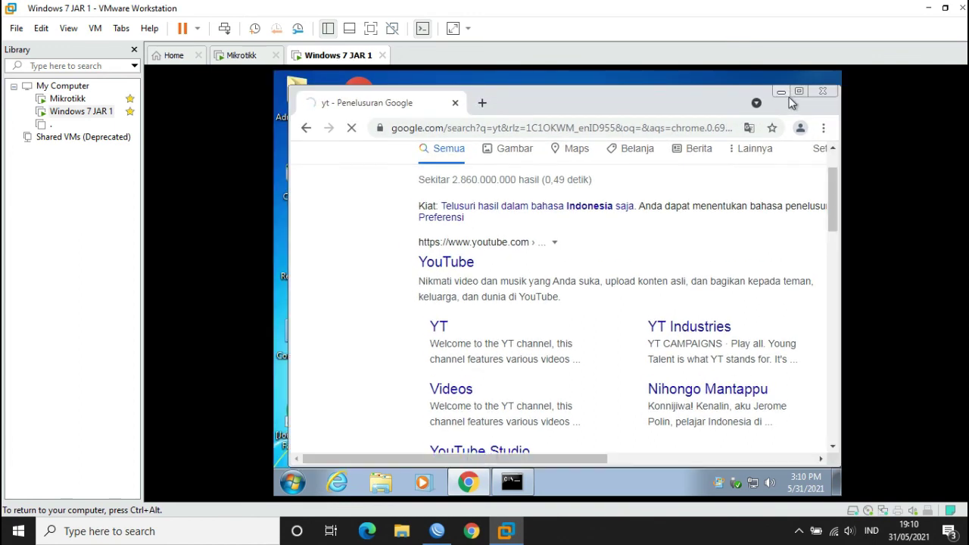
{"action": "double_click", "coordinate": [794, 91]}
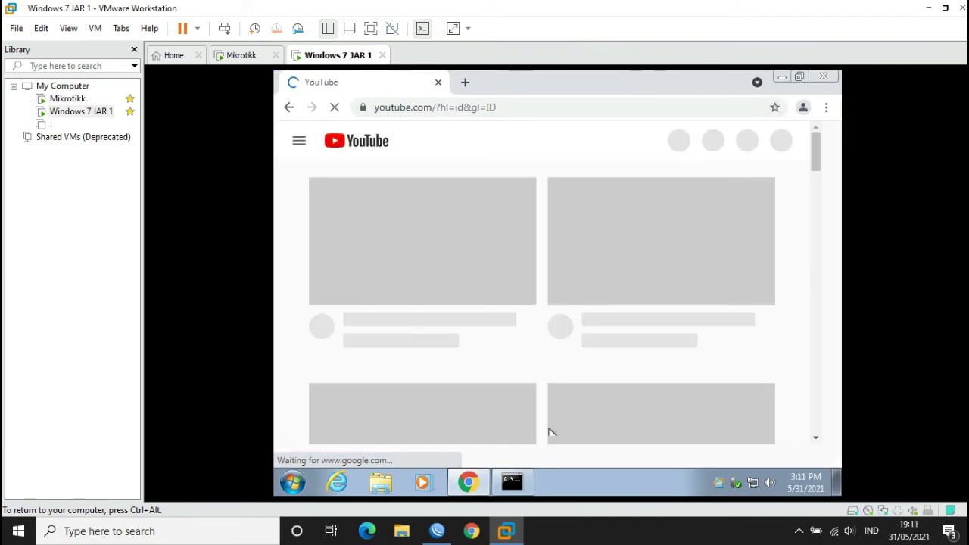
{"action": "left_click", "coordinate": [503, 487]}
{"action": "left_click", "coordinate": [503, 487]}
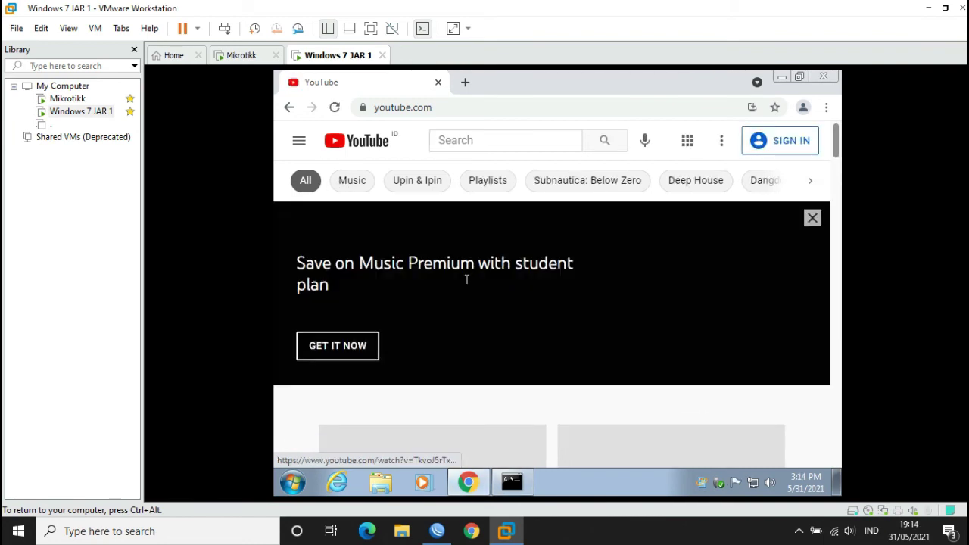
- Play the DJ BOOMA BOOMA YEE video muted and skip its ads
{"action": "scroll", "coordinate": [465, 341], "scroll_direction": "down", "scroll_amount": 3}
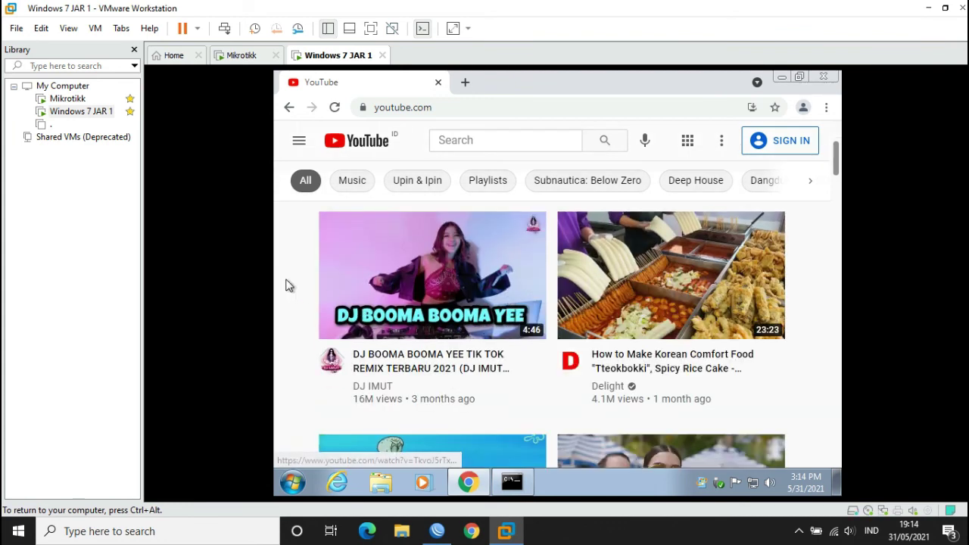
{"action": "left_click", "coordinate": [391, 263]}
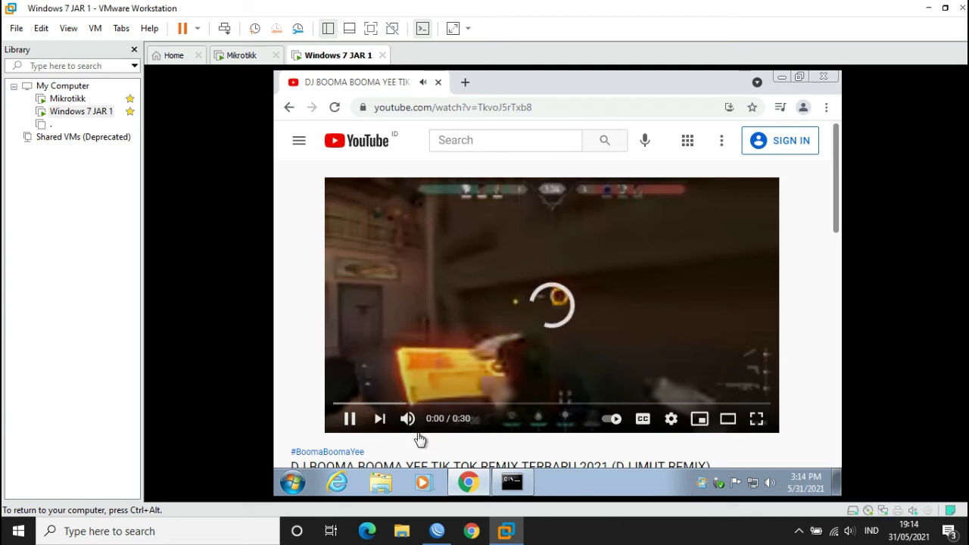
{"action": "key", "text": "m"}
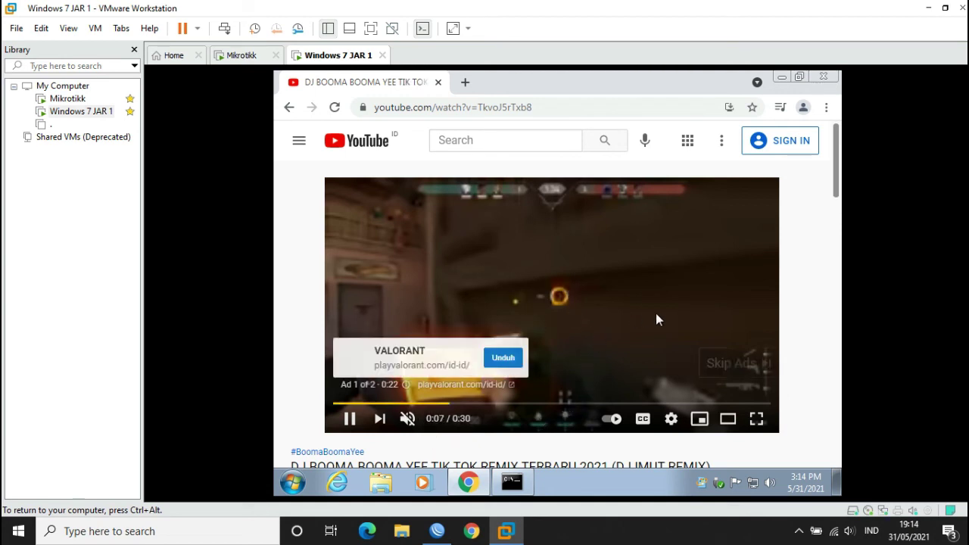
{"action": "left_click", "coordinate": [730, 365]}
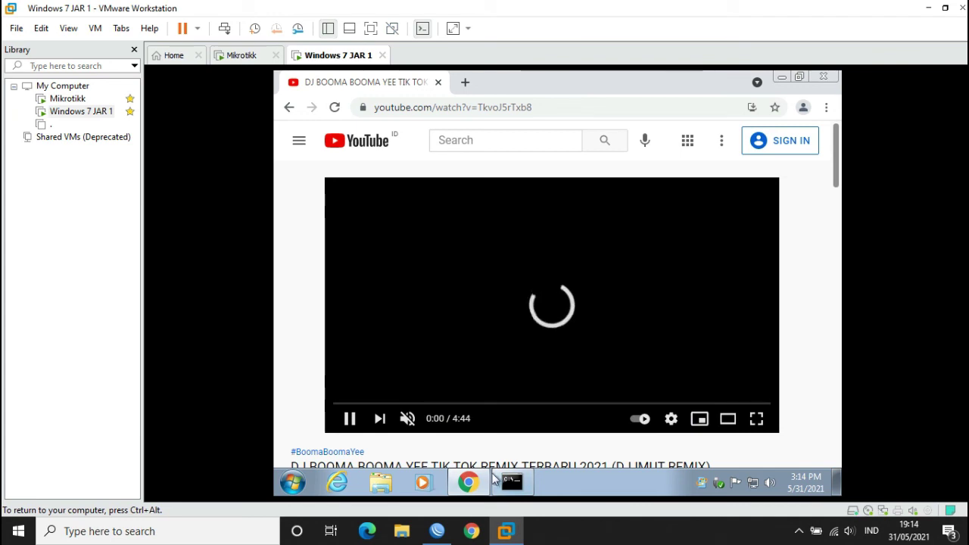
- Open the IP > Hotspot window in WinBox
{"action": "left_click", "coordinate": [437, 531]}
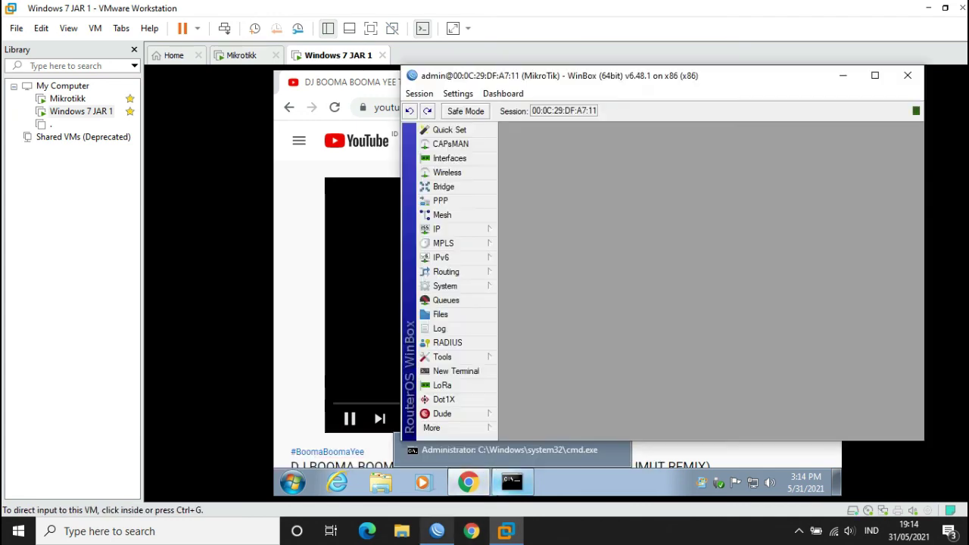
{"action": "left_click", "coordinate": [447, 228]}
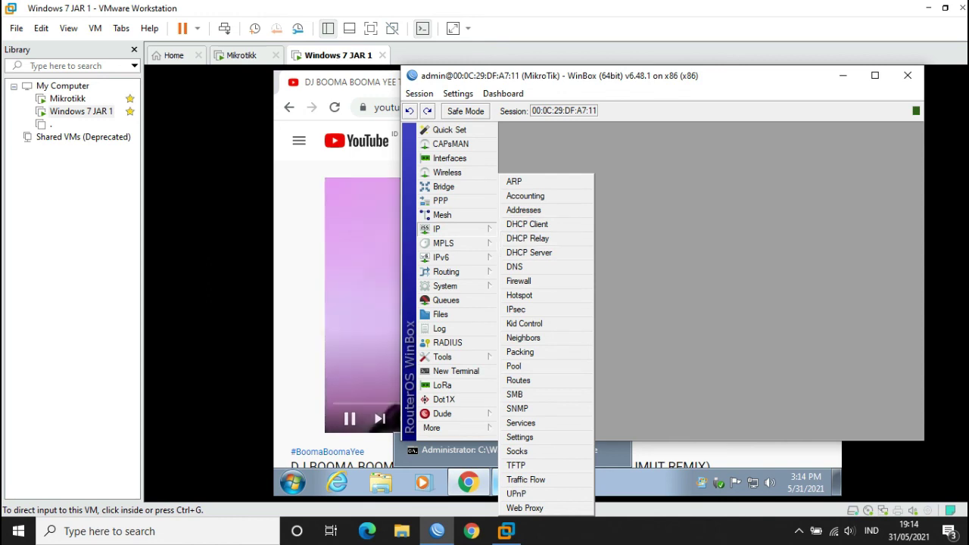
{"action": "left_click", "coordinate": [303, 259]}
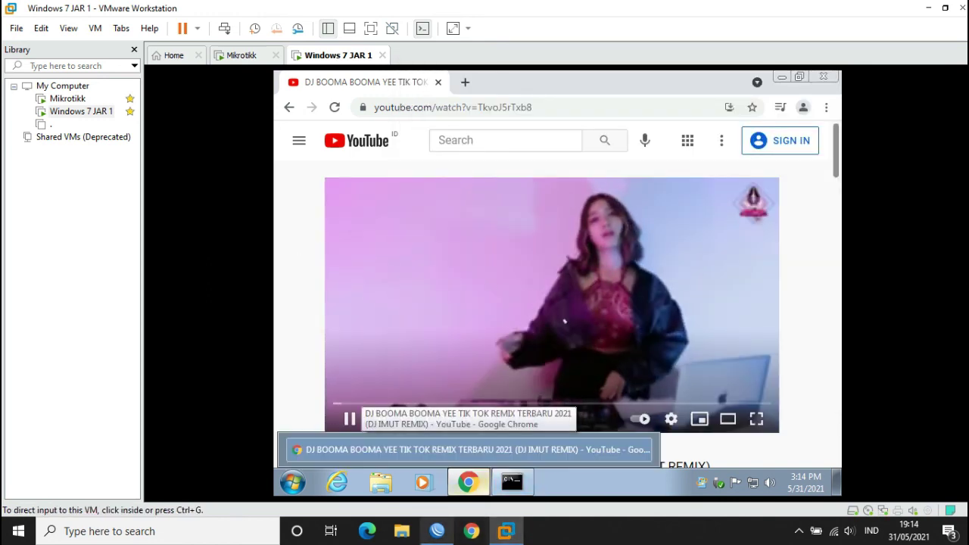
{"action": "left_click", "coordinate": [437, 530]}
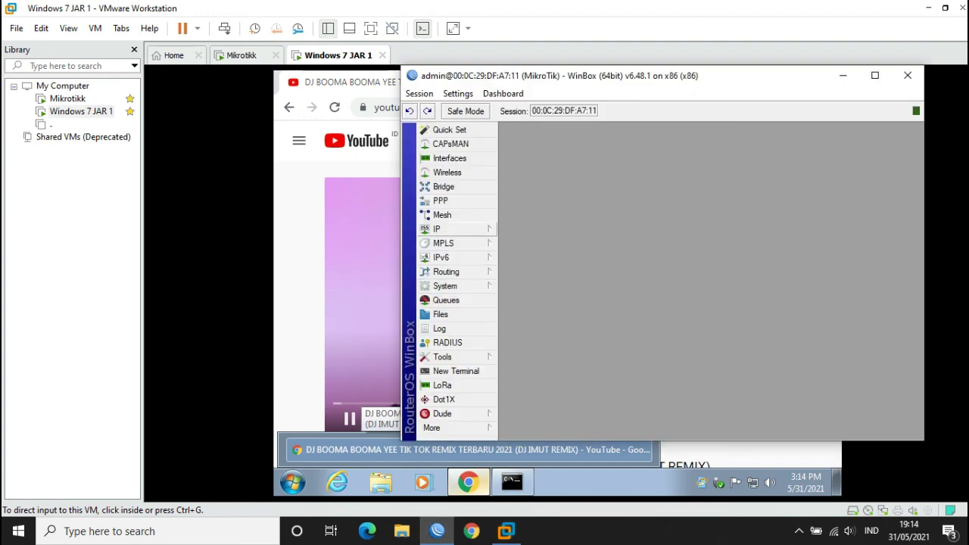
{"action": "left_click", "coordinate": [455, 228]}
{"action": "left_click", "coordinate": [530, 296]}
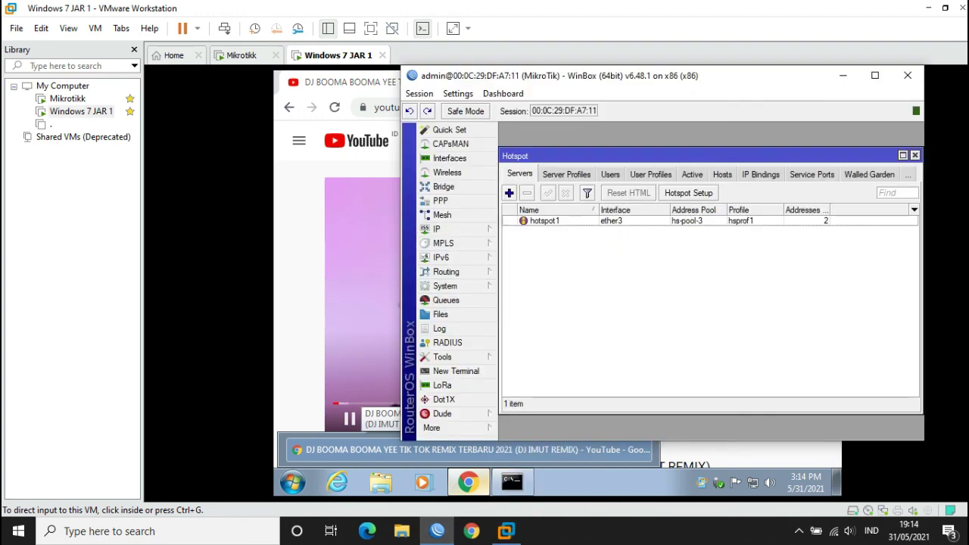
- Maximize WinBox and Hotspot, browse Server Profiles, Users, User Profiles, then Active sessions
{"action": "left_click", "coordinate": [874, 75]}
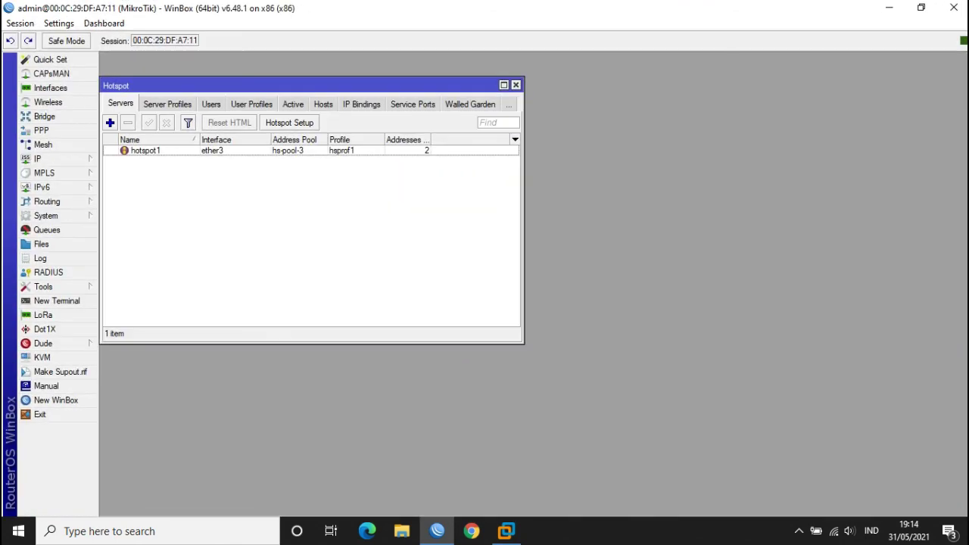
{"action": "left_click", "coordinate": [504, 85]}
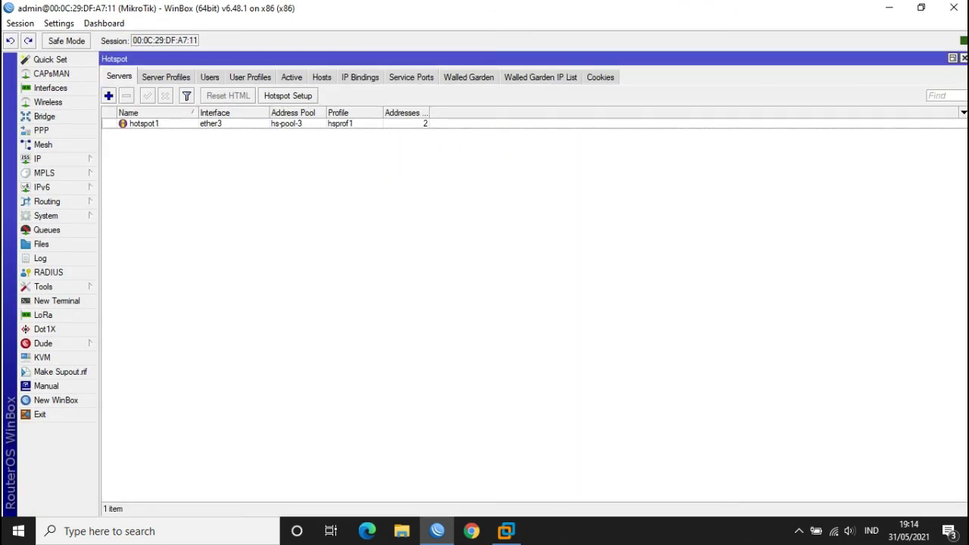
{"action": "left_click", "coordinate": [166, 76]}
{"action": "left_click", "coordinate": [209, 76]}
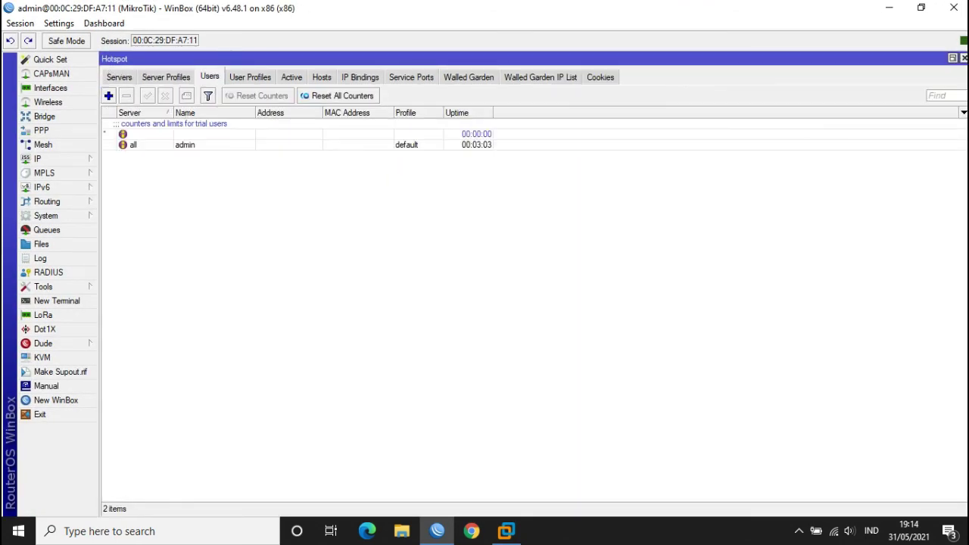
{"action": "left_click", "coordinate": [250, 77]}
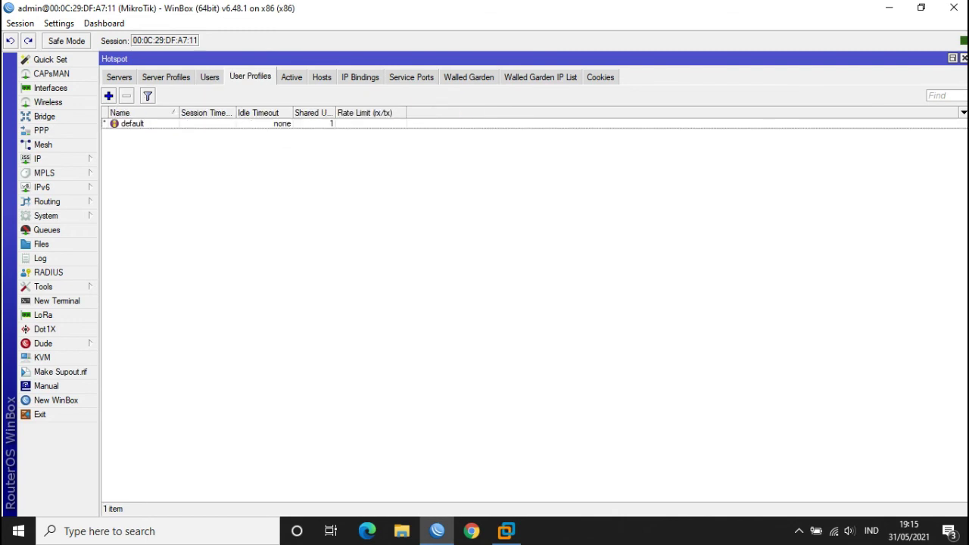
{"action": "left_click", "coordinate": [291, 76]}
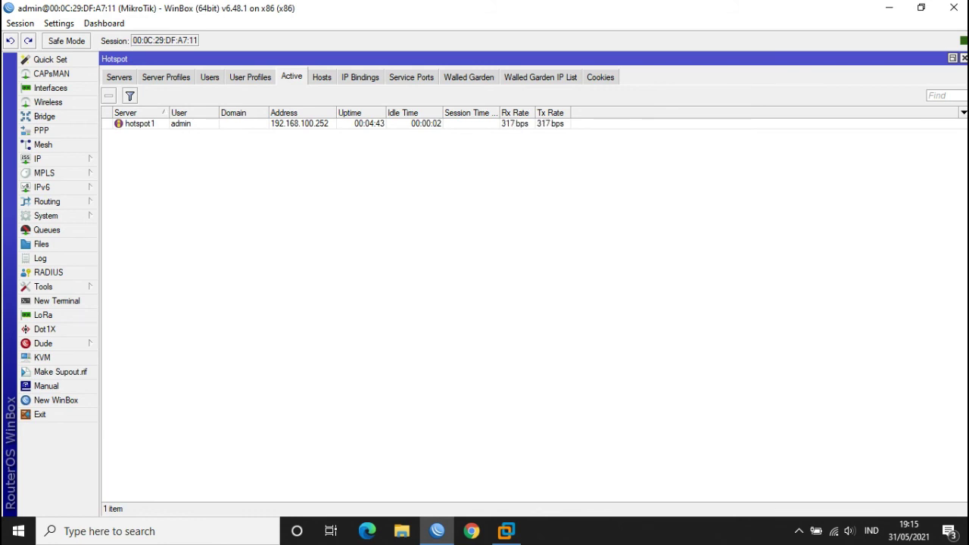
- Toggle Detail Mode on and off for the active session list, then return to the VM's video
{"action": "right_click", "coordinate": [506, 124]}
{"action": "left_click", "coordinate": [552, 150]}
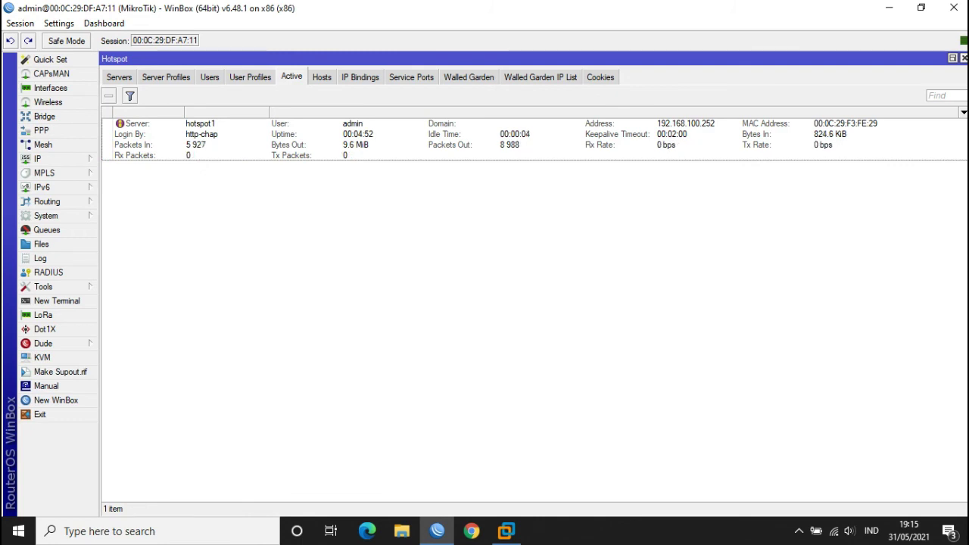
{"action": "right_click", "coordinate": [648, 155]}
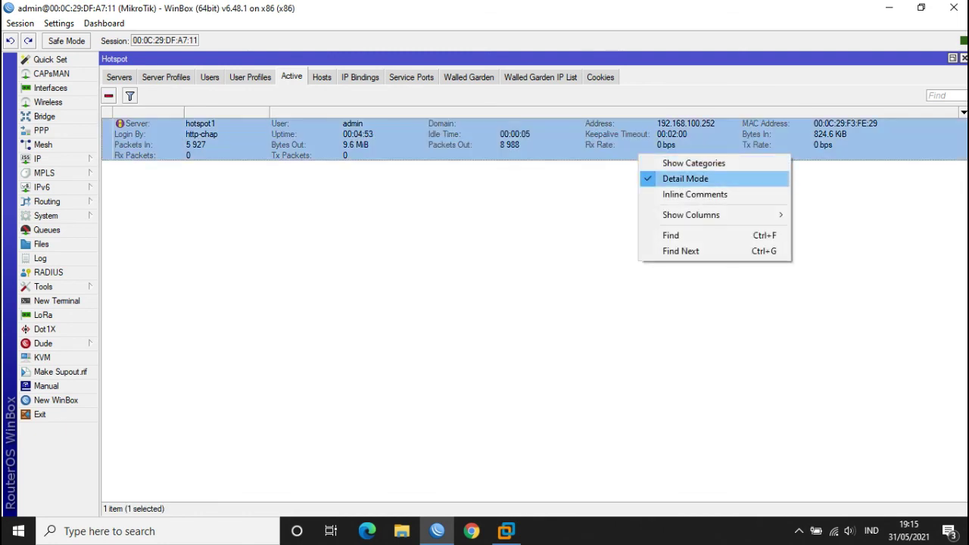
{"action": "left_click", "coordinate": [681, 177]}
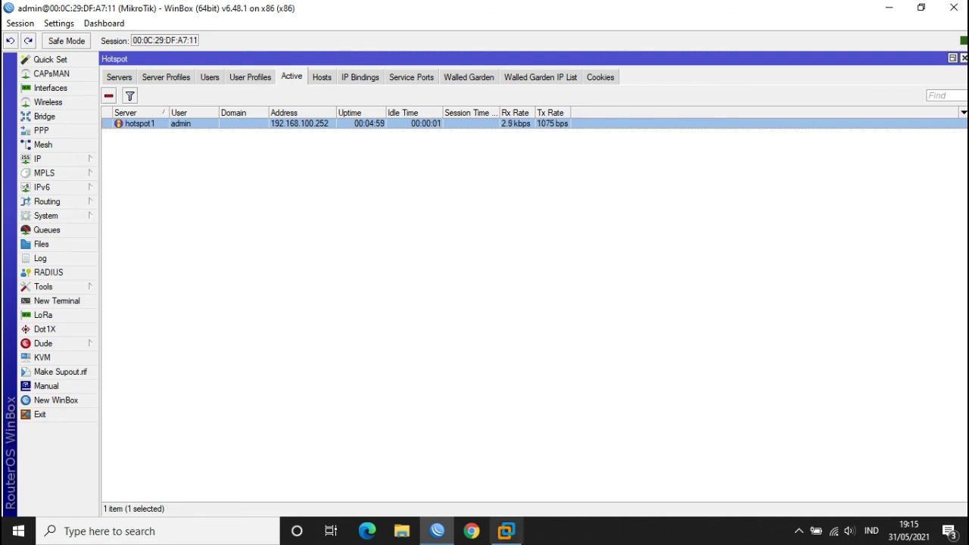
{"action": "mouse_move", "coordinate": [506, 531]}
{"action": "left_click", "coordinate": [507, 462]}
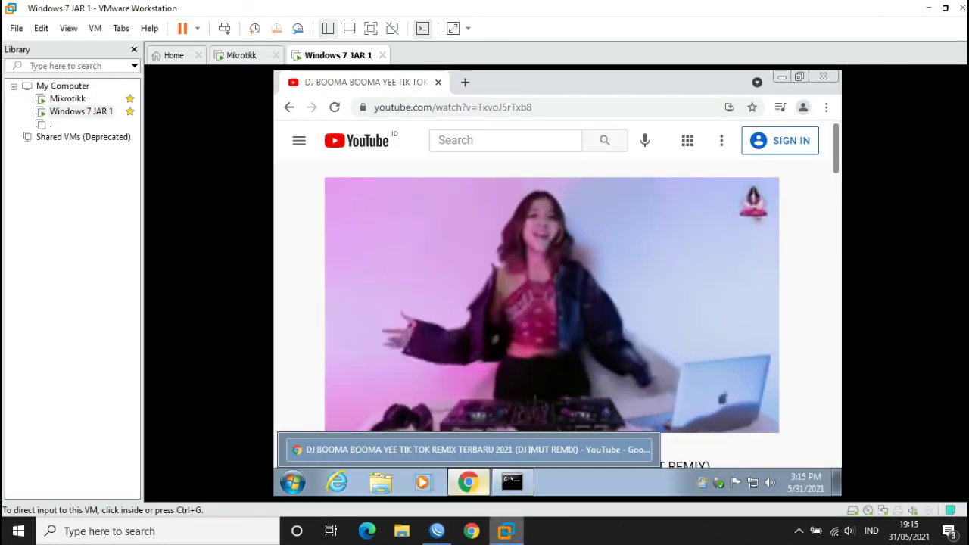
- Open and close the admin's active hotspot session details in WinBox
{"action": "scroll", "coordinate": [610, 341], "scroll_direction": "down", "scroll_amount": 1}
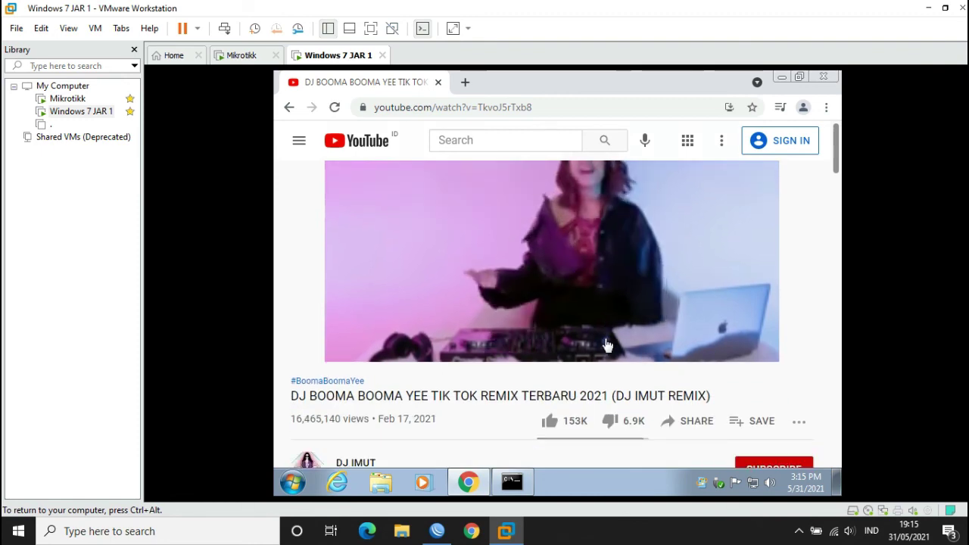
{"action": "scroll", "coordinate": [607, 346], "scroll_direction": "up", "scroll_amount": 1}
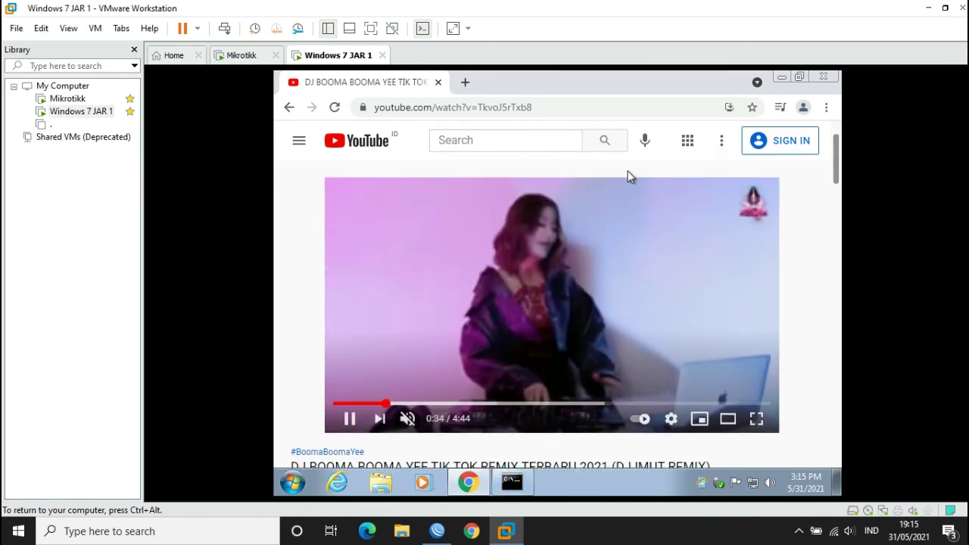
{"action": "left_click", "coordinate": [437, 531]}
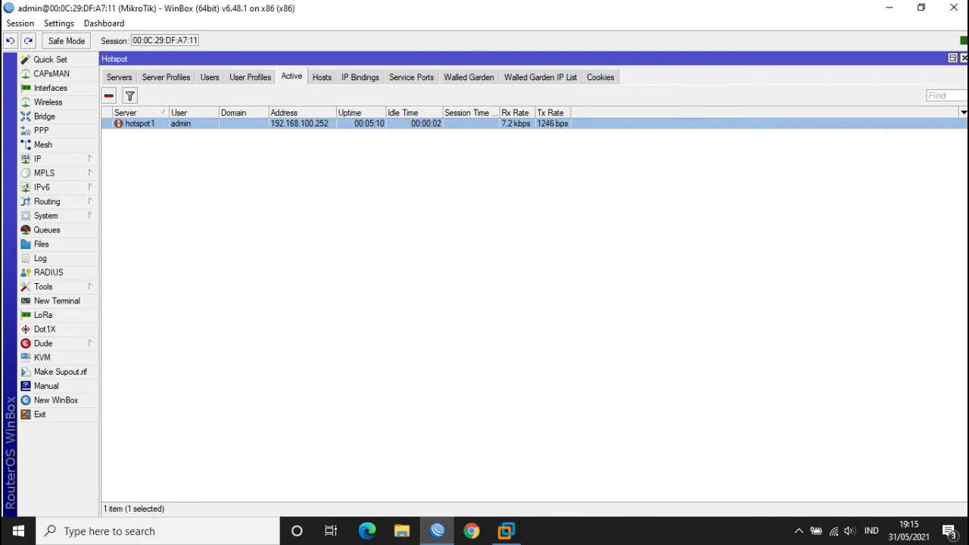
{"action": "key", "text": "Return"}
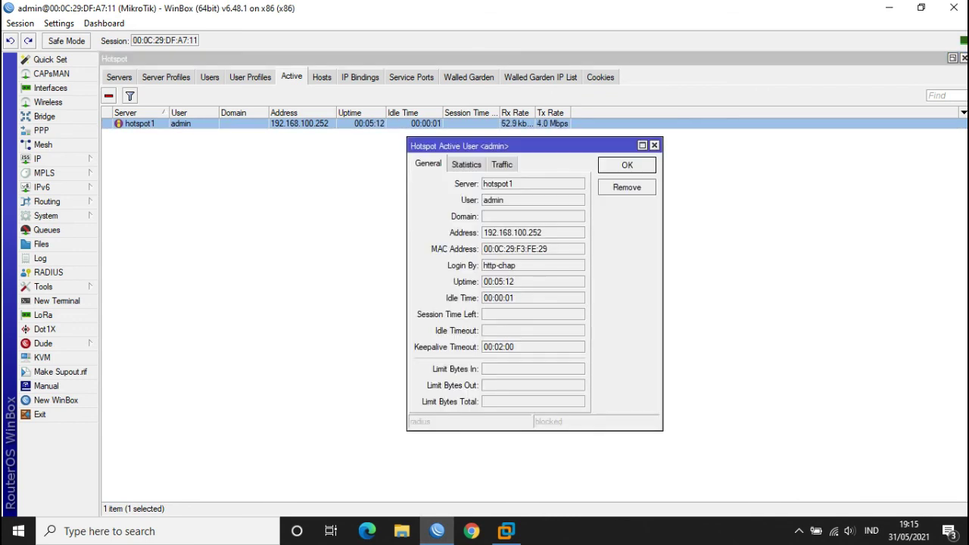
{"action": "left_click", "coordinate": [654, 145]}
- Switch the session list to Detail Mode, then close the Hotspot window
{"action": "right_click", "coordinate": [561, 126]}
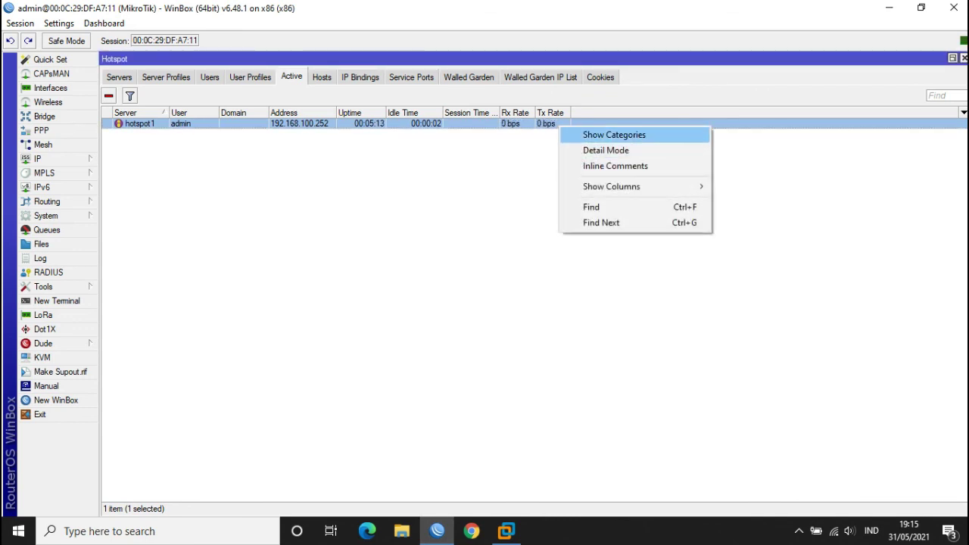
{"action": "left_click", "coordinate": [606, 150]}
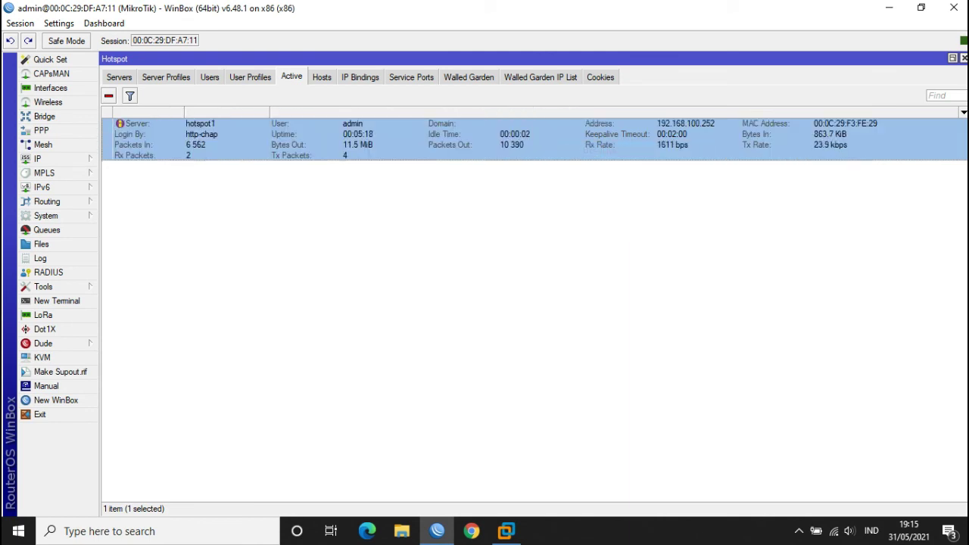
{"action": "key", "text": "Escape"}
{"action": "key", "text": "Escape"}
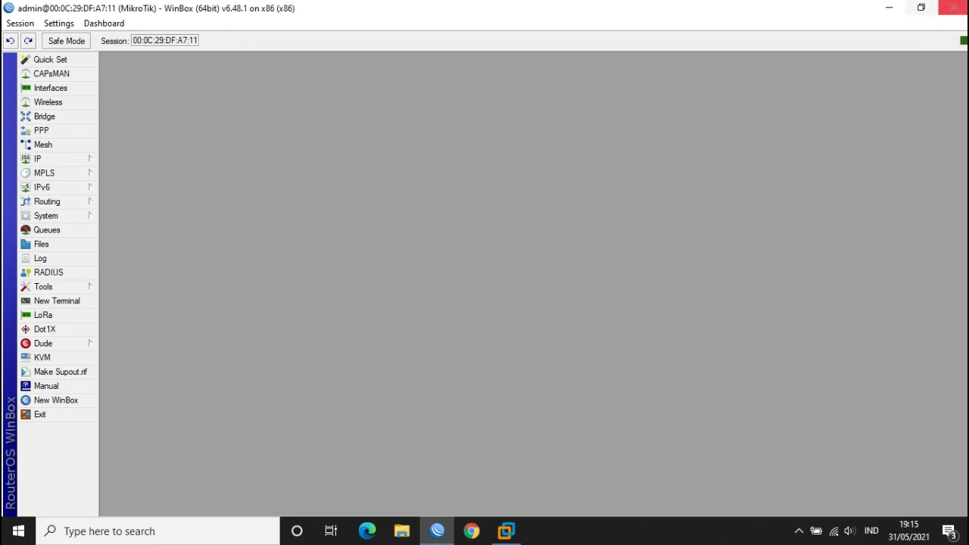
- Minimize WinBox, close the YouTube browser in the Windows 7 VM, and minimize VMware Workstation
{"action": "left_click", "coordinate": [889, 7]}
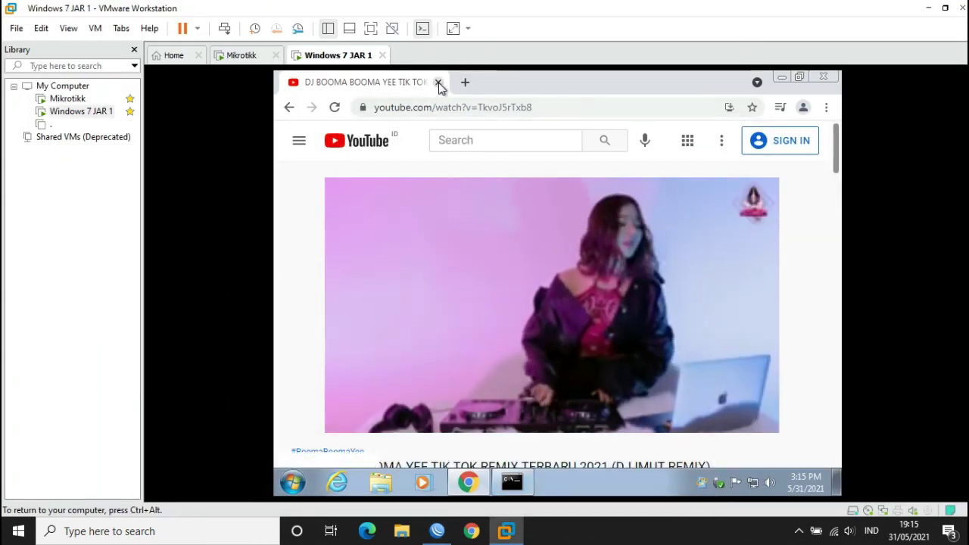
{"action": "key", "text": "super+d"}
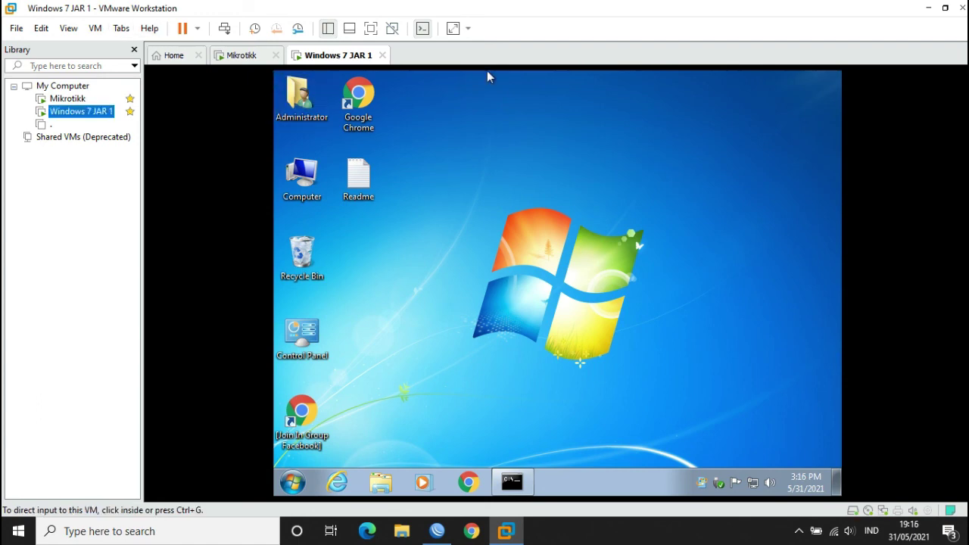
{"action": "left_click", "coordinate": [928, 7]}
- Refresh the host's Windows desktop from its right-click menu
{"action": "right_click", "coordinate": [364, 130]}
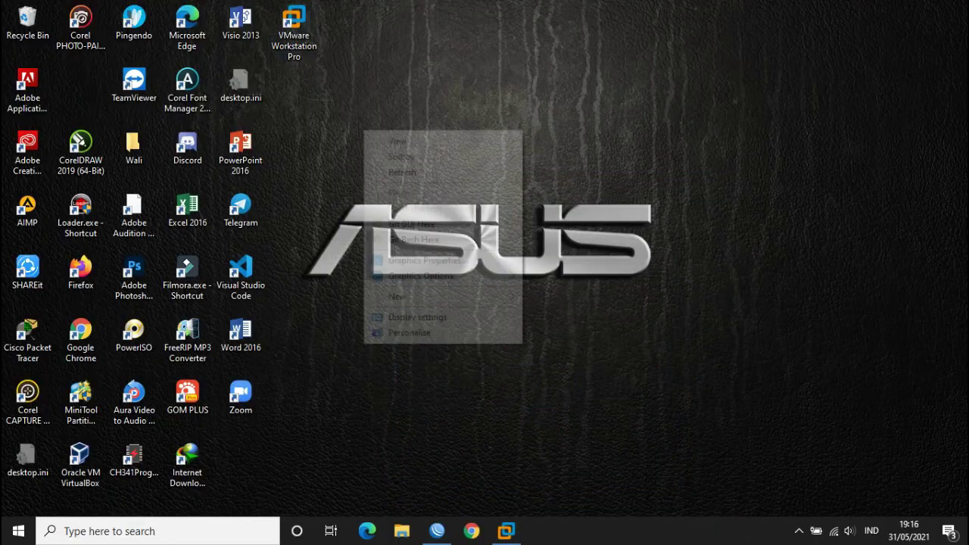
{"action": "left_click", "coordinate": [325, 147]}
{"action": "right_click", "coordinate": [325, 149]}
{"action": "left_click", "coordinate": [363, 191]}
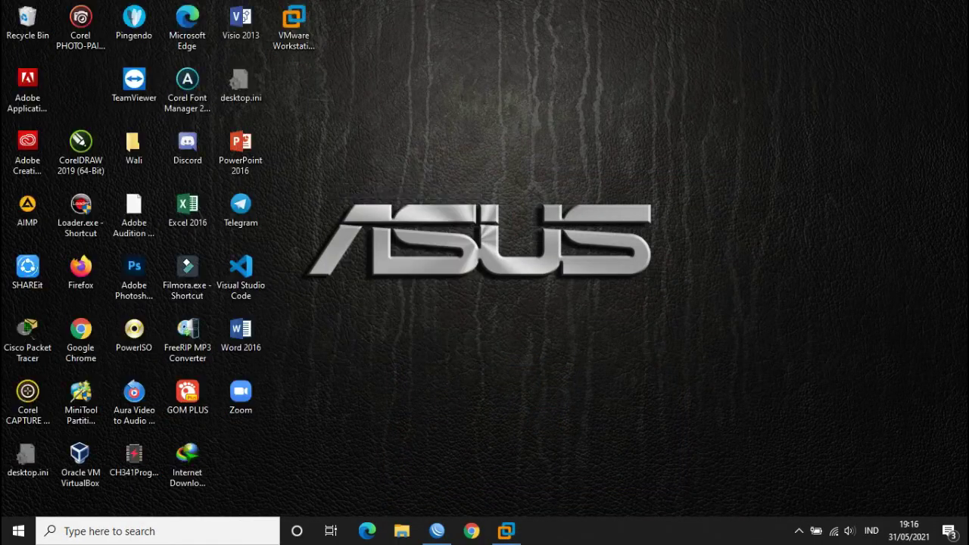
- Confirm the host's Windows Defender Firewall is off for private and public networks, then restore VMware
{"action": "key", "text": "super"}
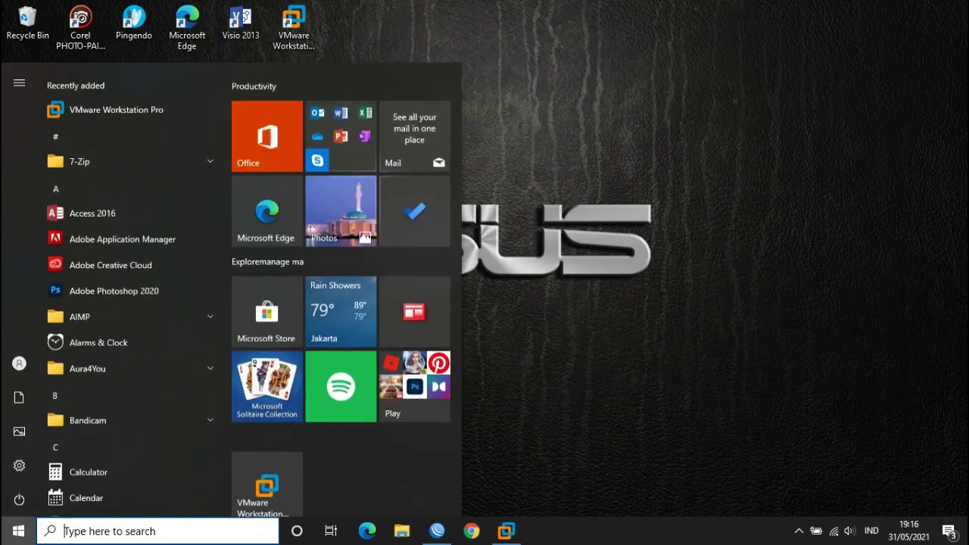
{"action": "type", "text": "fir"}
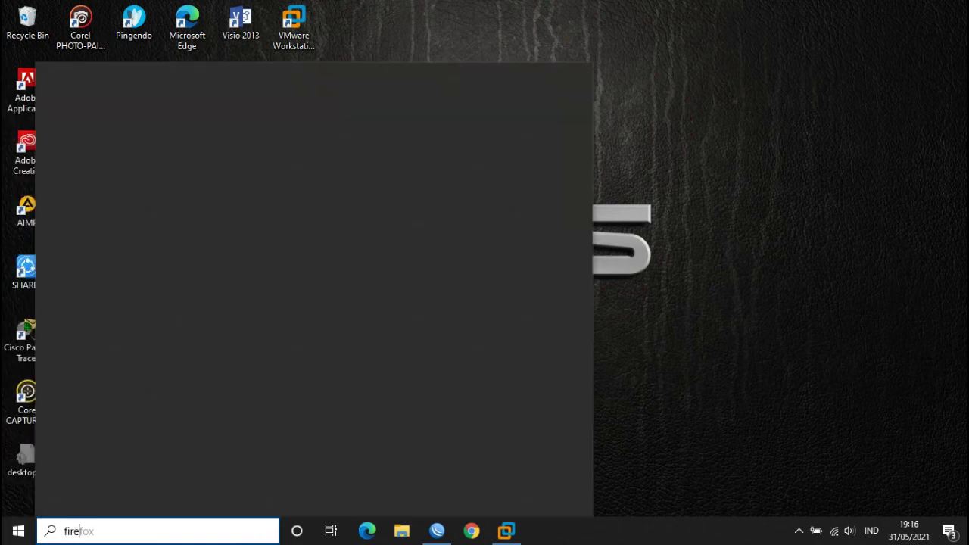
{"action": "type", "text": "e"}
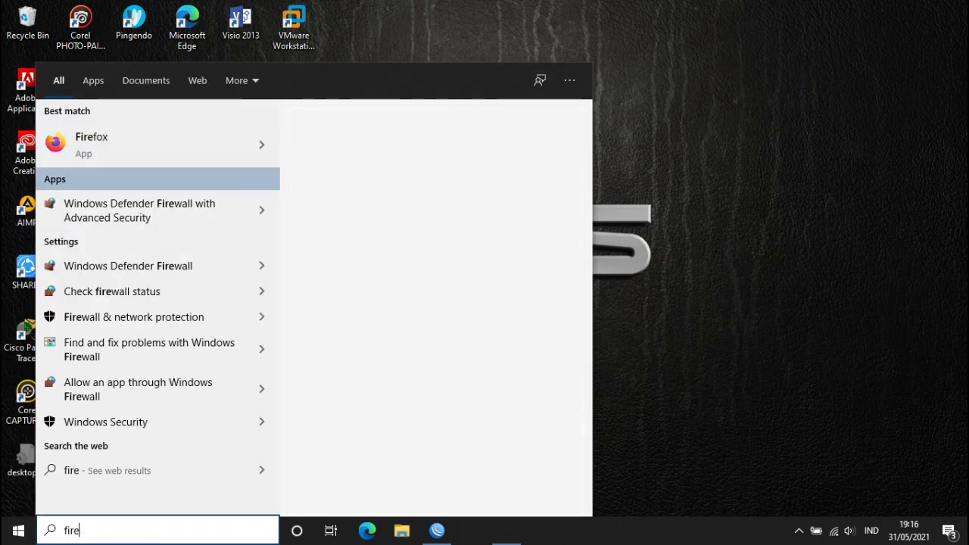
{"action": "key", "text": "Down"}
{"action": "key", "text": "Down"}
{"action": "key", "text": "Down"}
{"action": "key", "text": "Down"}
{"action": "key", "text": "Down"}
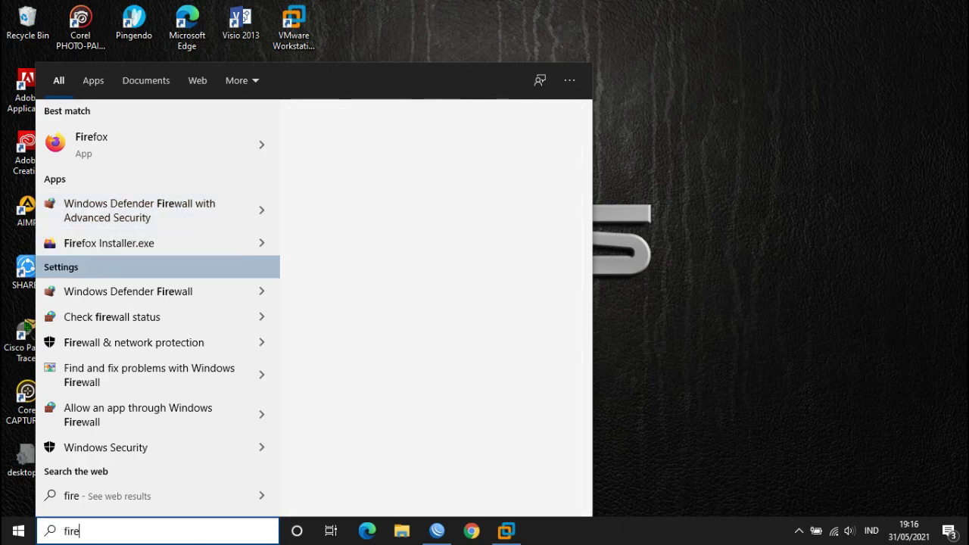
{"action": "key", "text": "Return"}
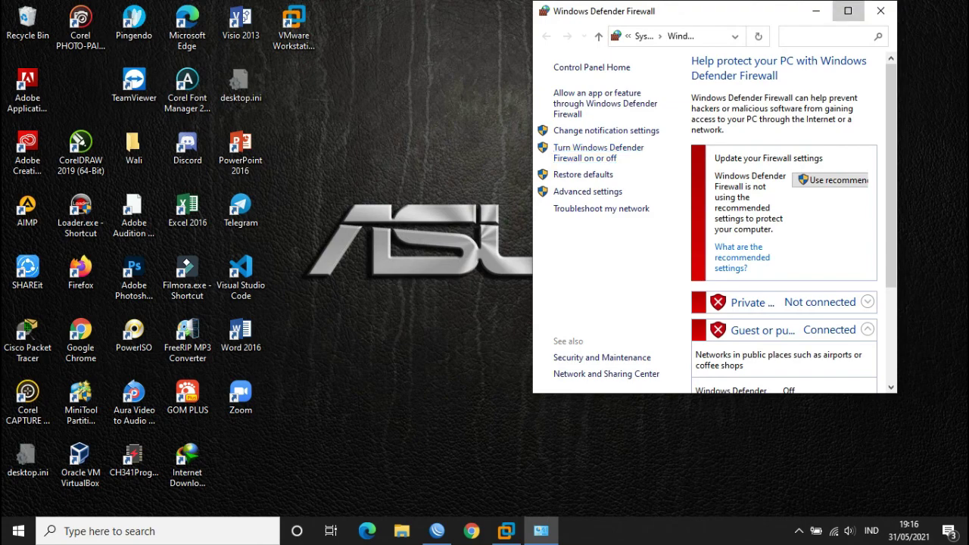
{"action": "key", "text": "super+Up"}
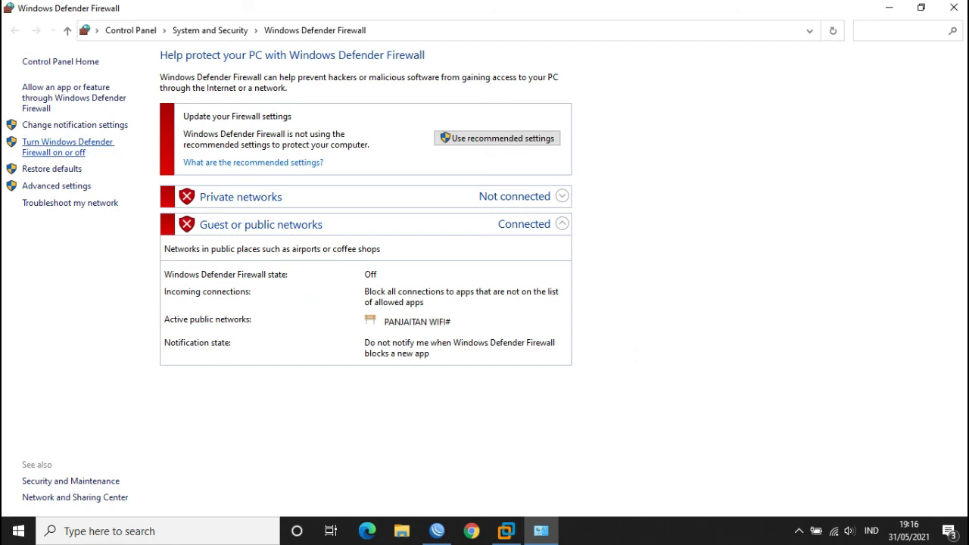
{"action": "left_click", "coordinate": [67, 147]}
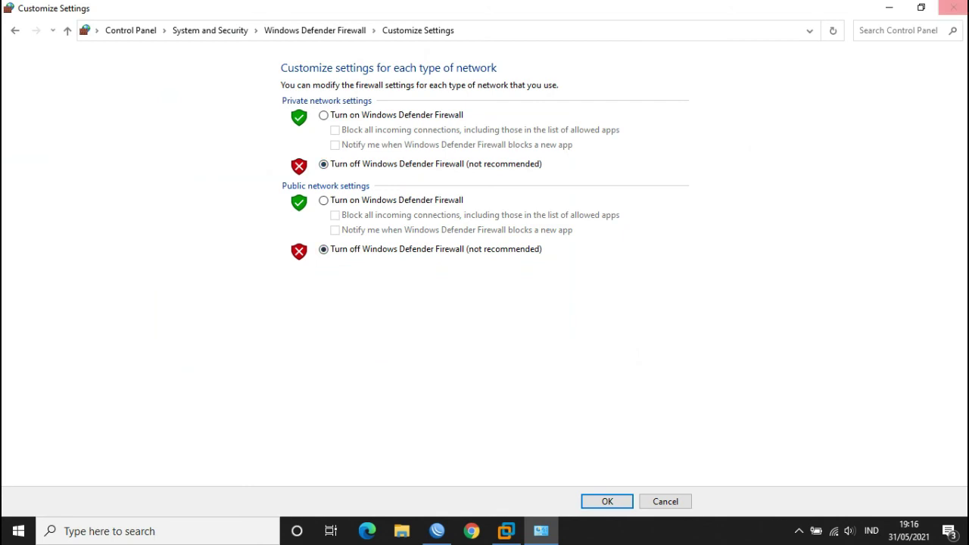
{"action": "left_click", "coordinate": [953, 7]}
{"action": "left_click", "coordinate": [506, 530]}
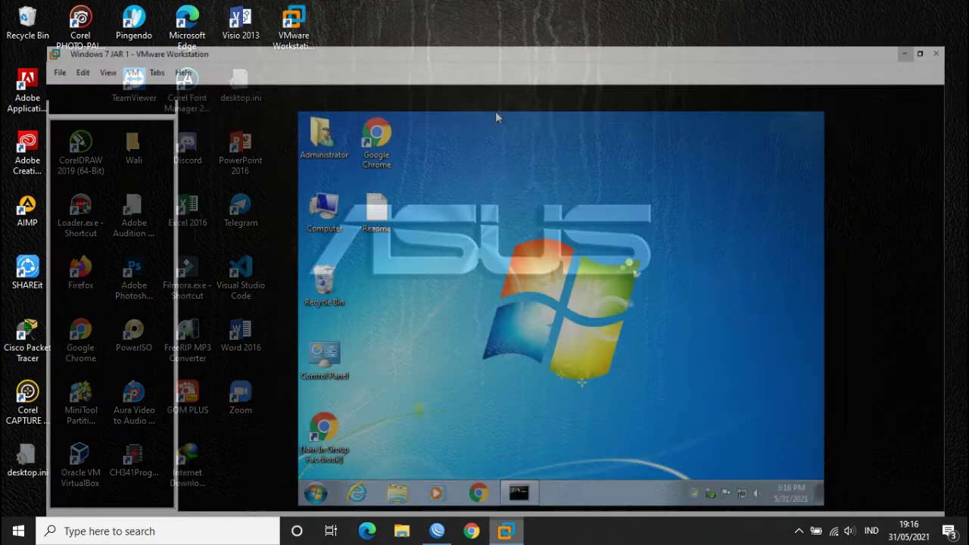
- Open Windows Firewall in the Windows 7 VM through a 'fire' Start search
{"action": "left_click_drag", "start_coordinate": [589, 281], "coordinate": [587, 280]}
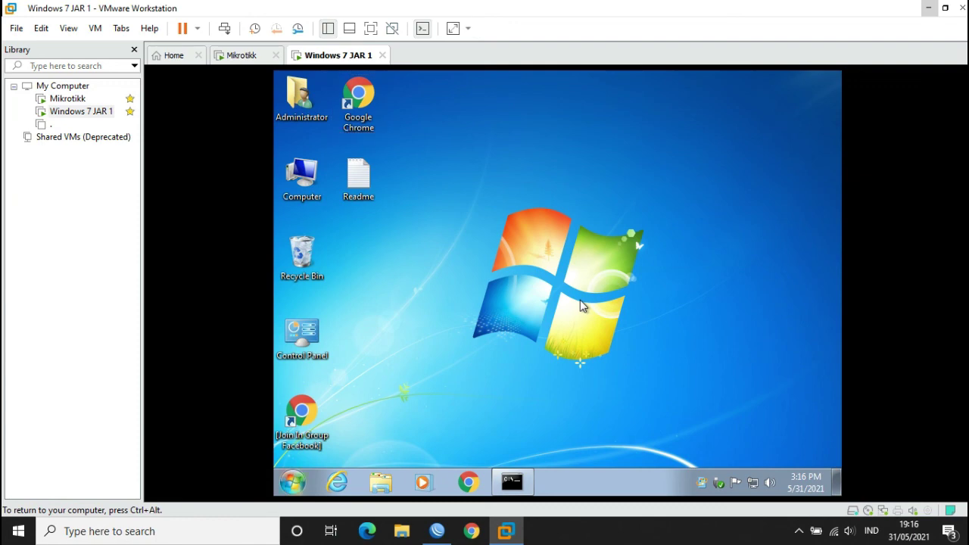
{"action": "key", "text": "super"}
{"action": "type", "text": "fire"}
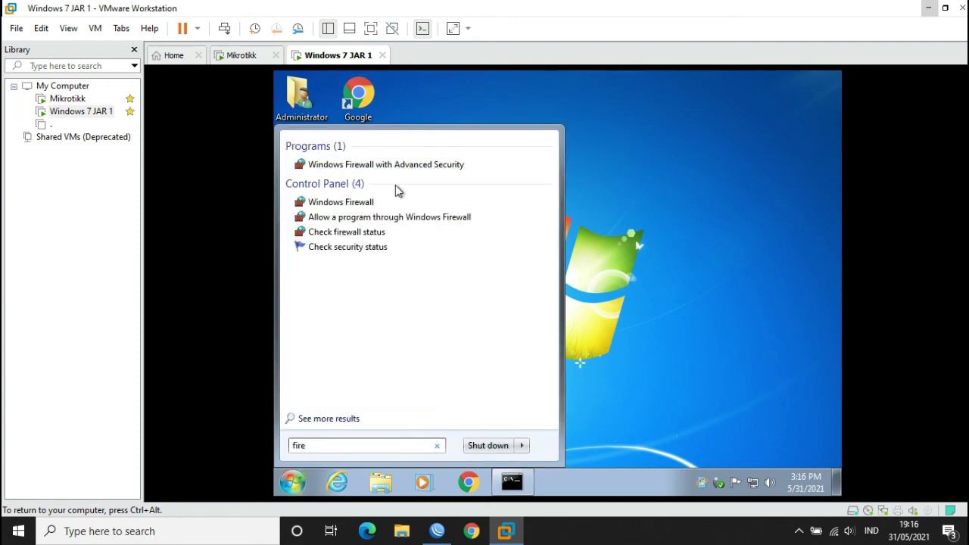
{"action": "left_click", "coordinate": [341, 202]}
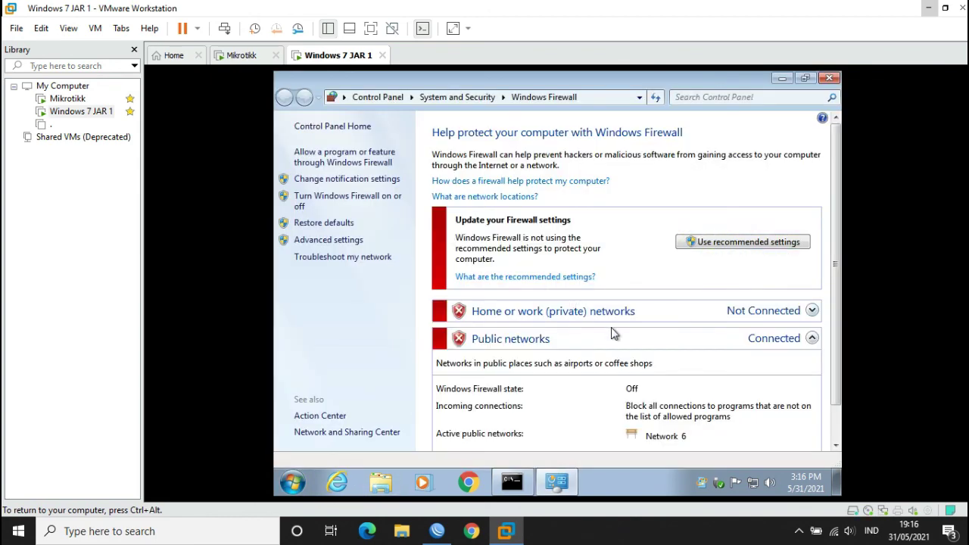
{"action": "scroll", "coordinate": [612, 333], "scroll_direction": "down", "scroll_amount": 1}
{"action": "scroll", "coordinate": [610, 346], "scroll_direction": "up", "scroll_amount": 1}
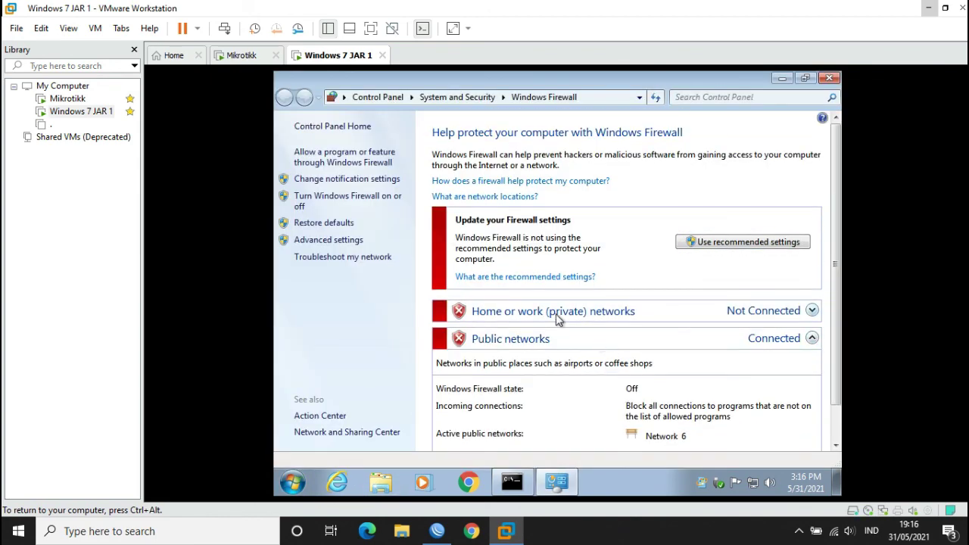
- Confirm the VM firewall is off for home and public networks, close it, and open Bandicam from the tray
{"action": "left_click", "coordinate": [343, 203]}
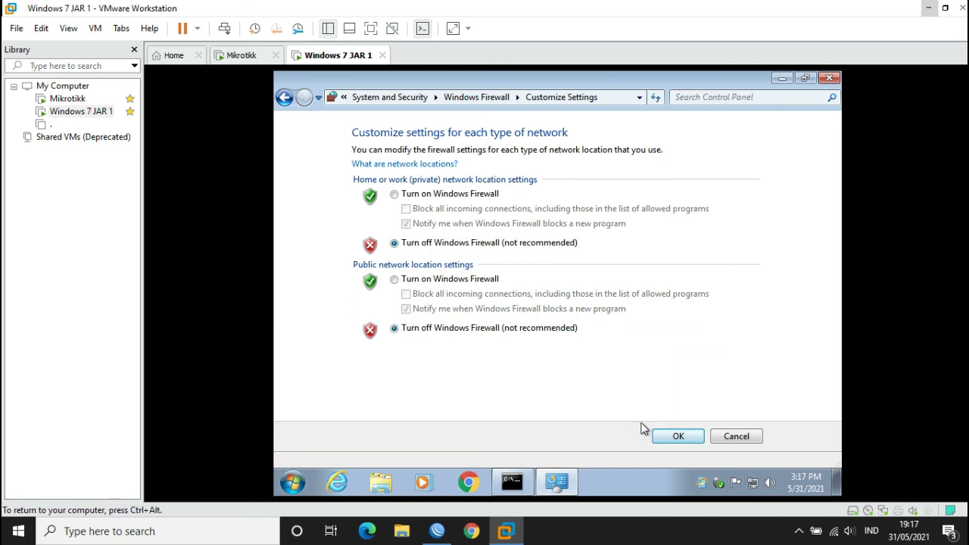
{"action": "left_click", "coordinate": [672, 438]}
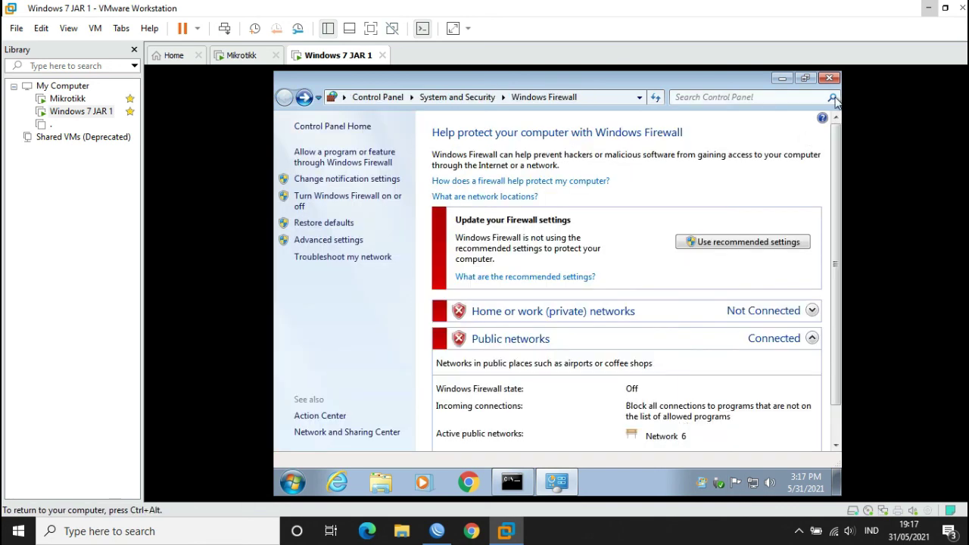
{"action": "left_click", "coordinate": [830, 80]}
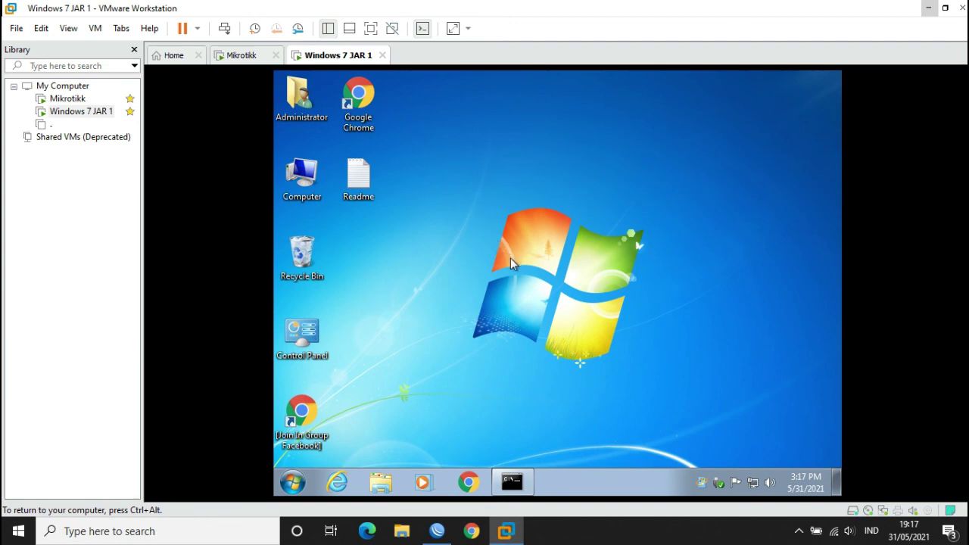
{"action": "left_click", "coordinate": [799, 531]}
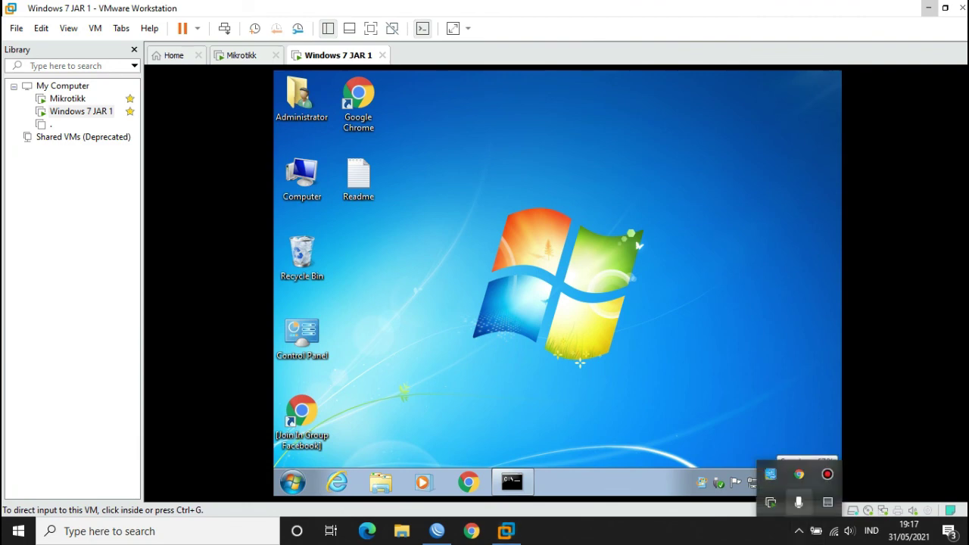
{"action": "left_click", "coordinate": [828, 474]}
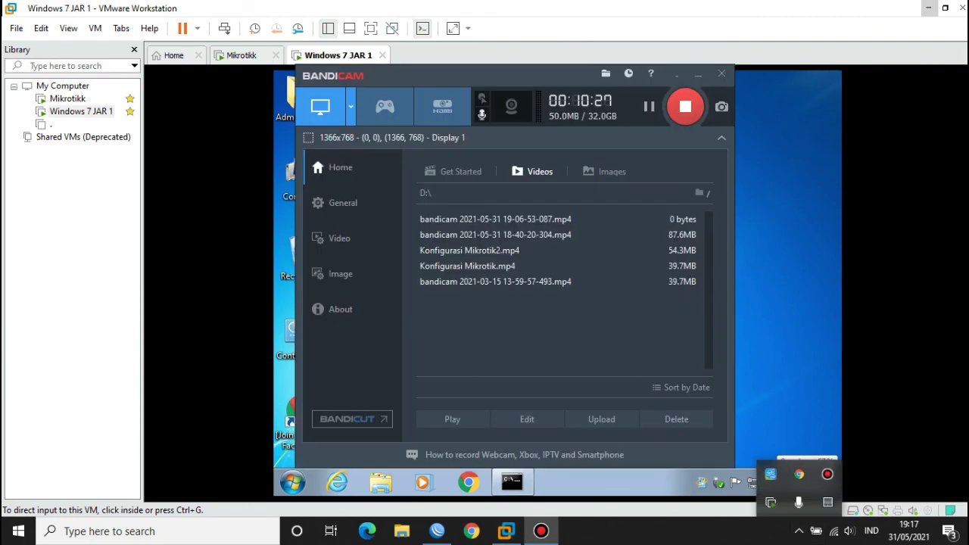